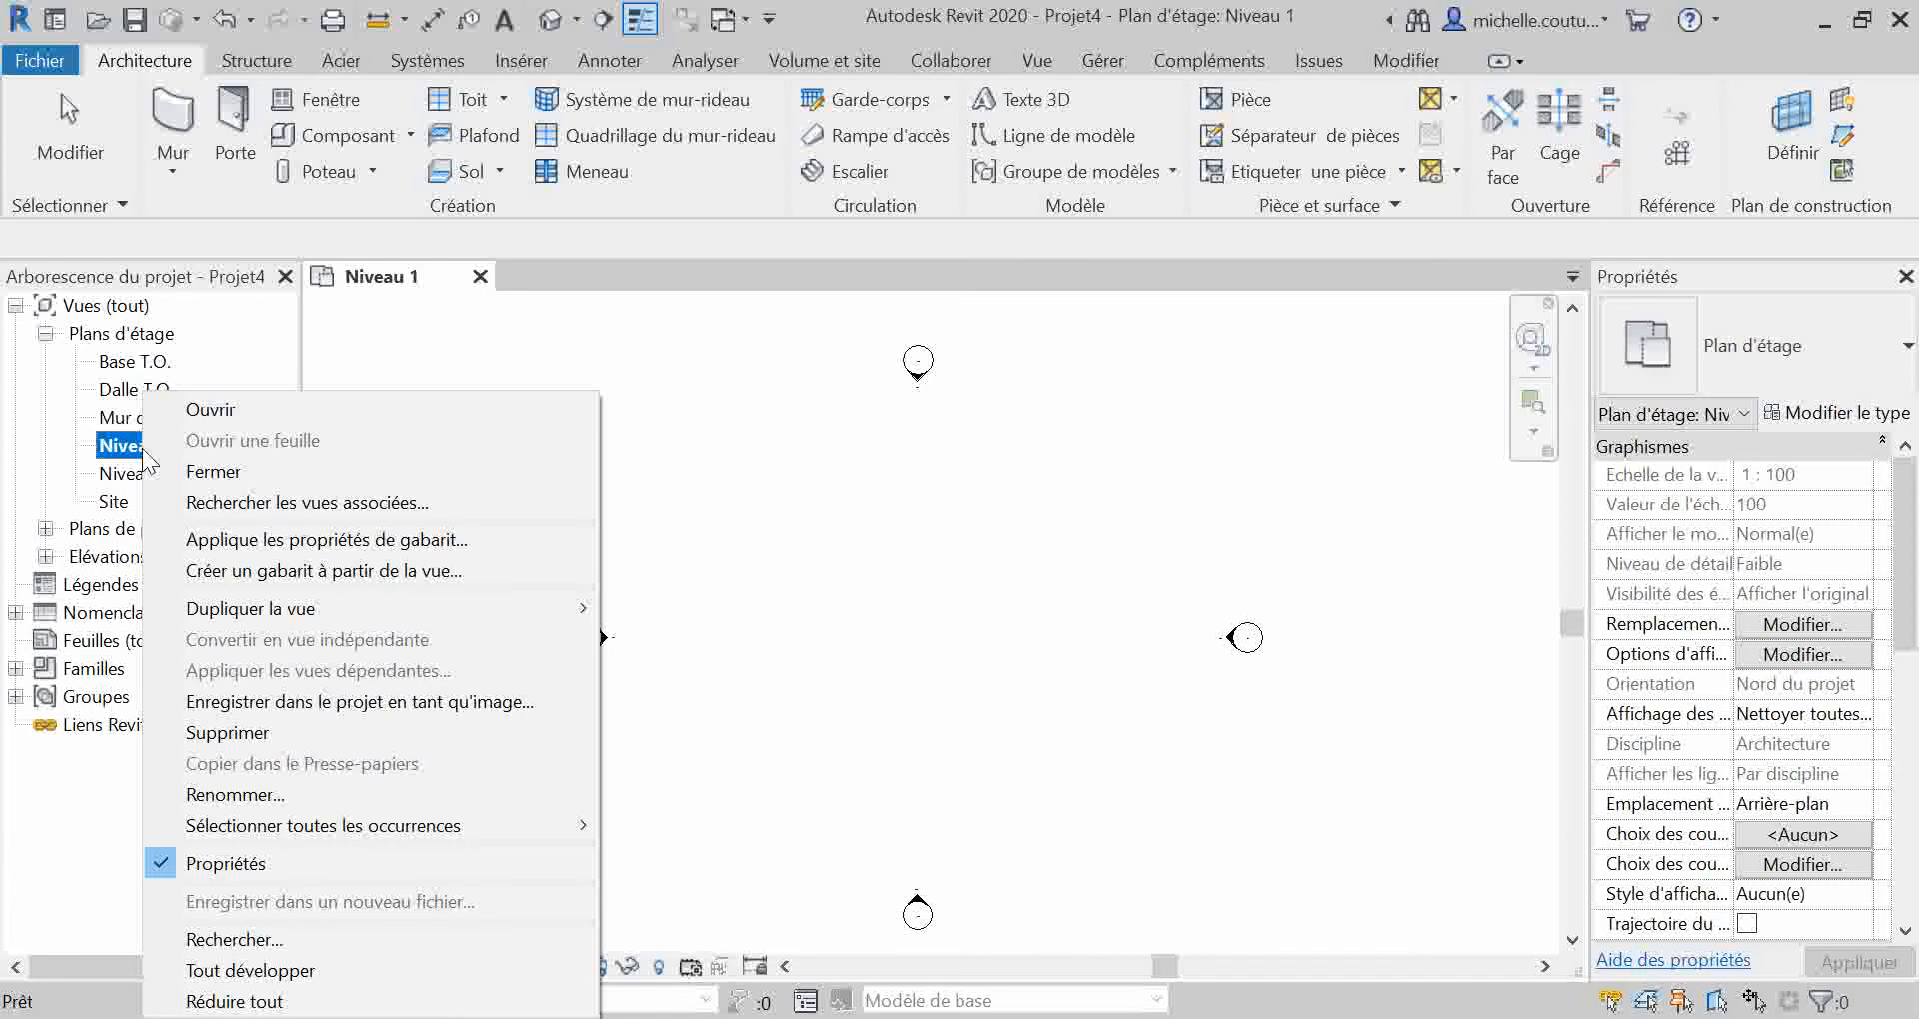
Step: Rename the Niveau 1 floor plan as RDC and apply the new name to the corresponding level and views
{"action": "left_click", "coordinate": [292, 796]}
{"action": "type", "text": "RDC"}
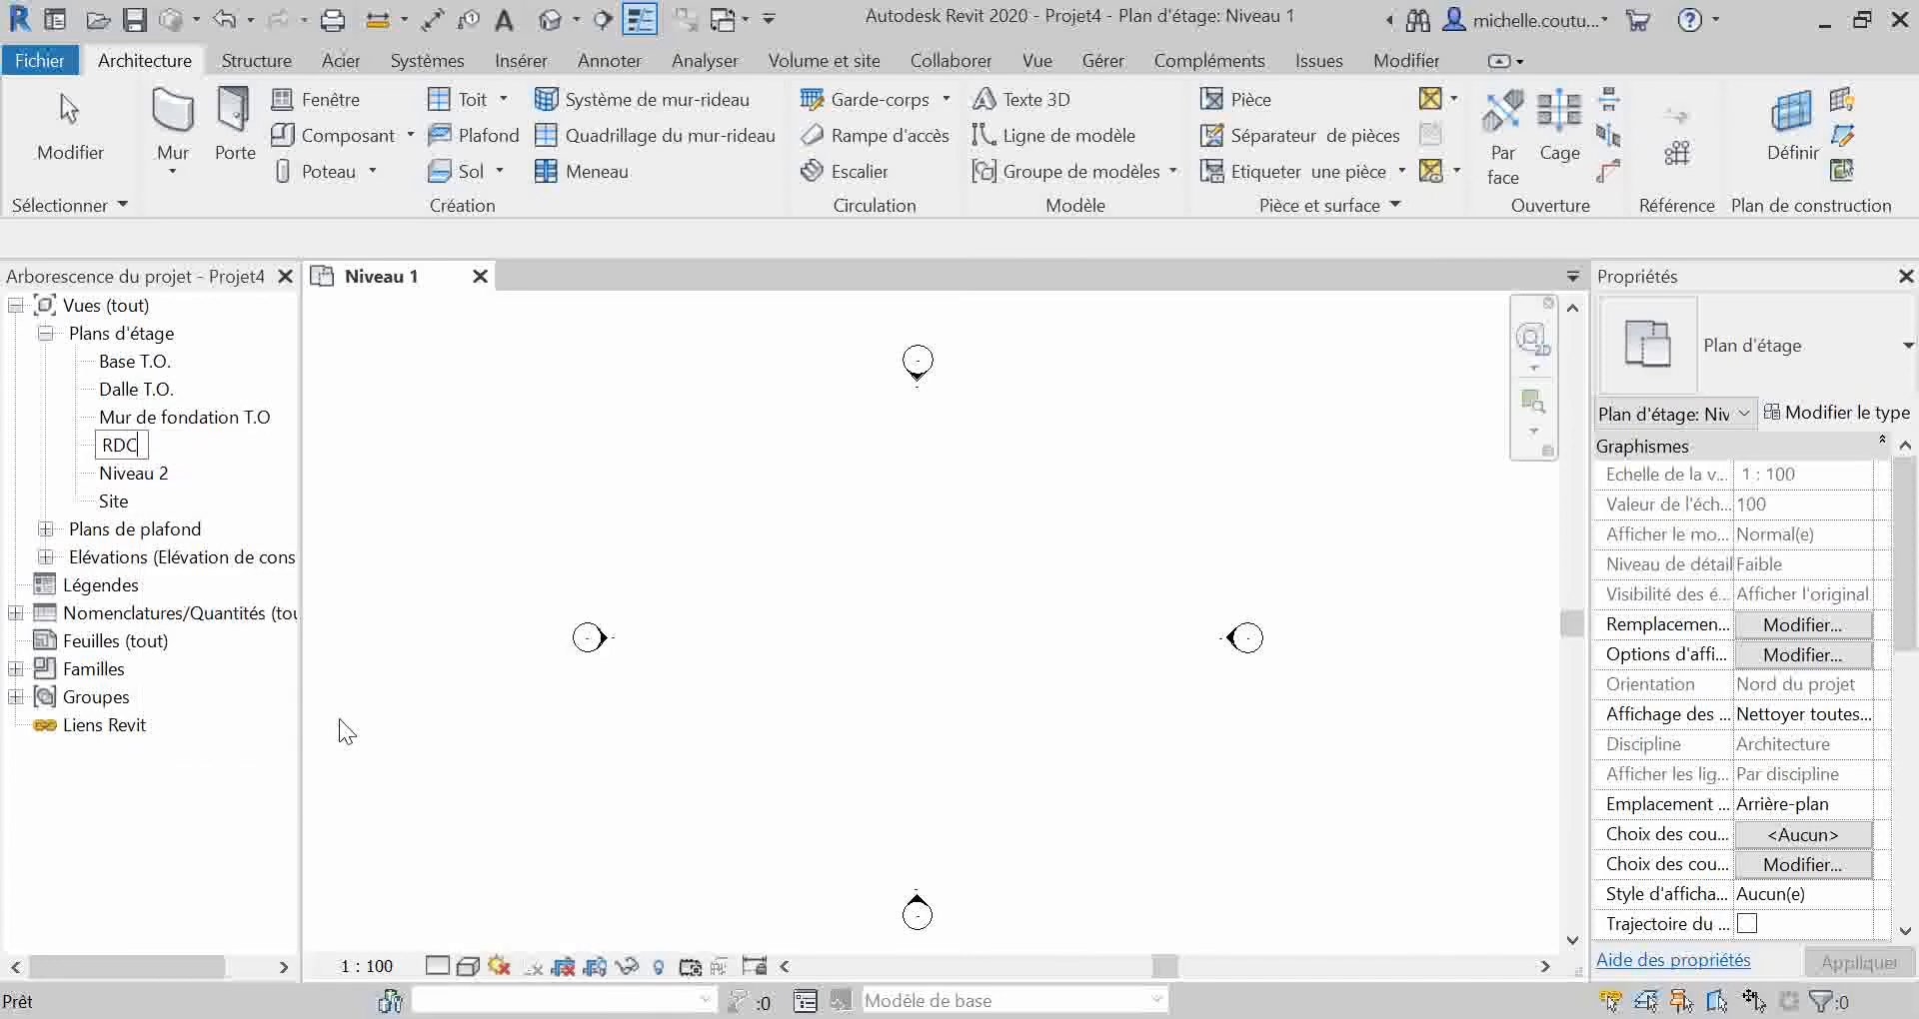
{"action": "key", "text": "Return"}
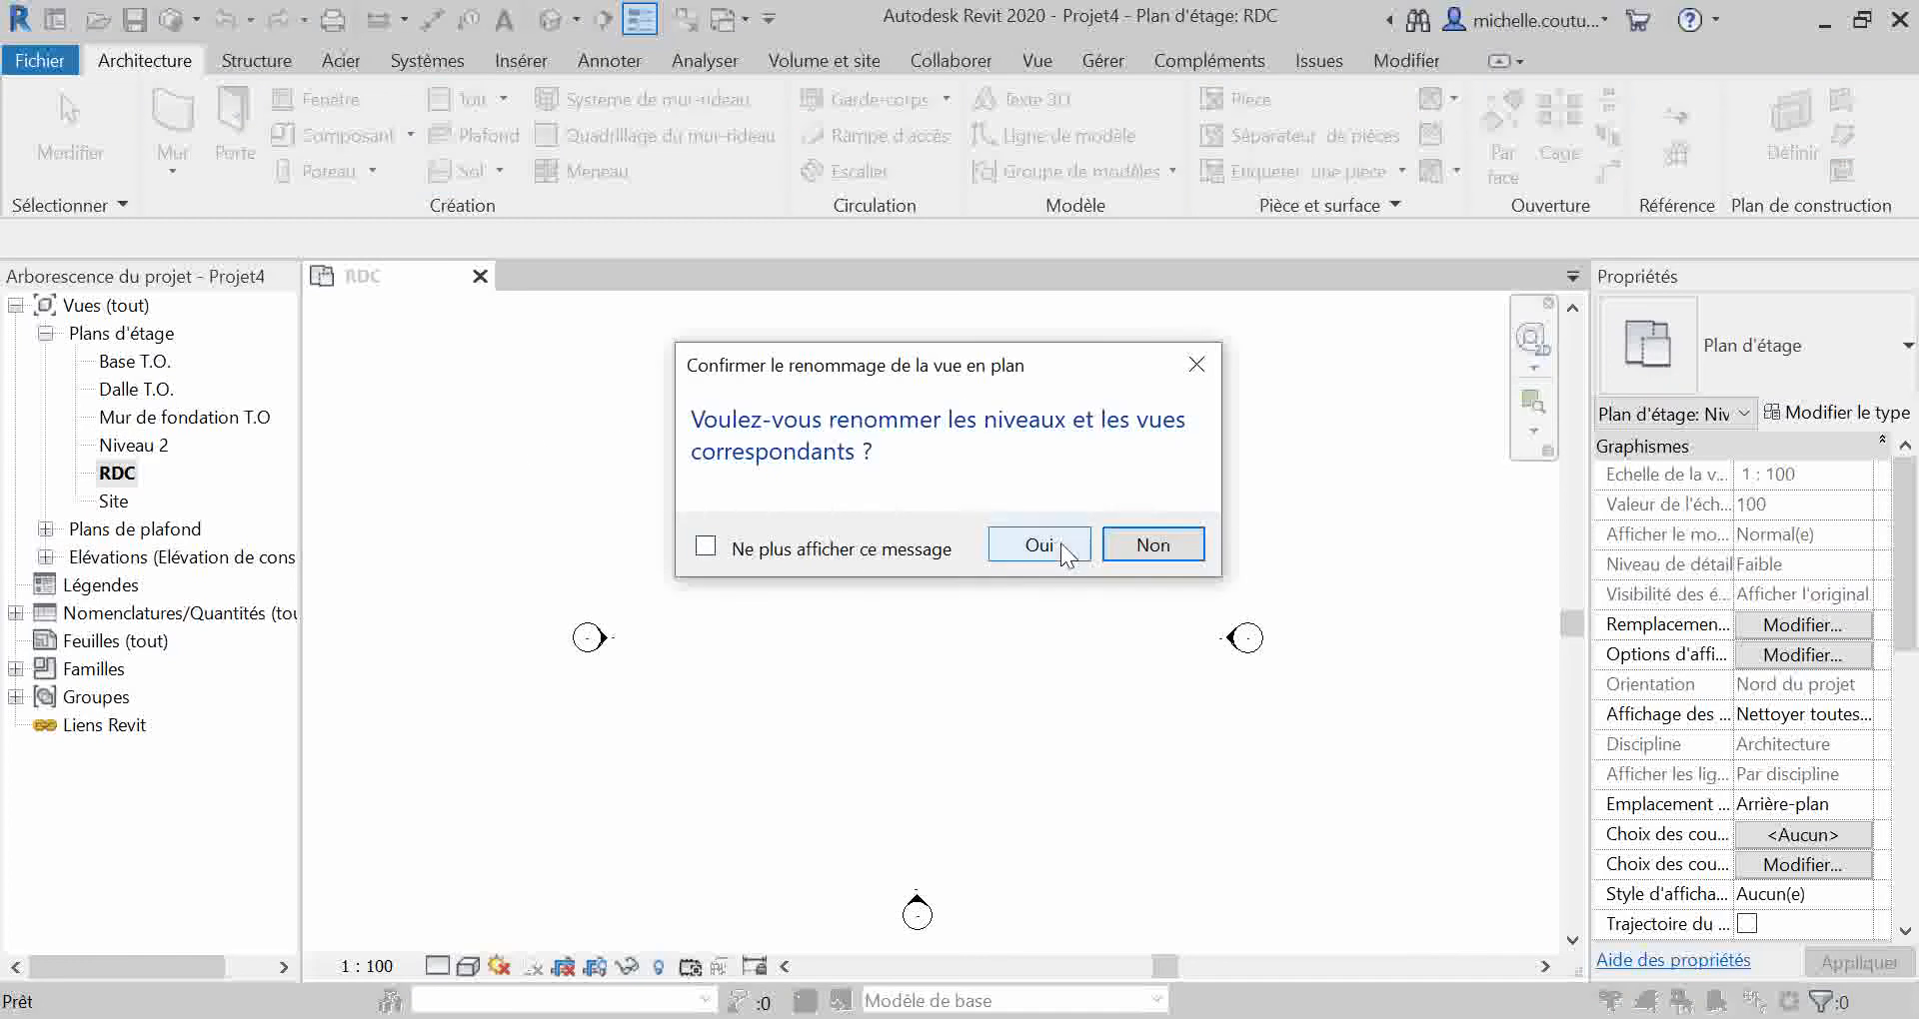
{"action": "left_click", "coordinate": [1049, 542]}
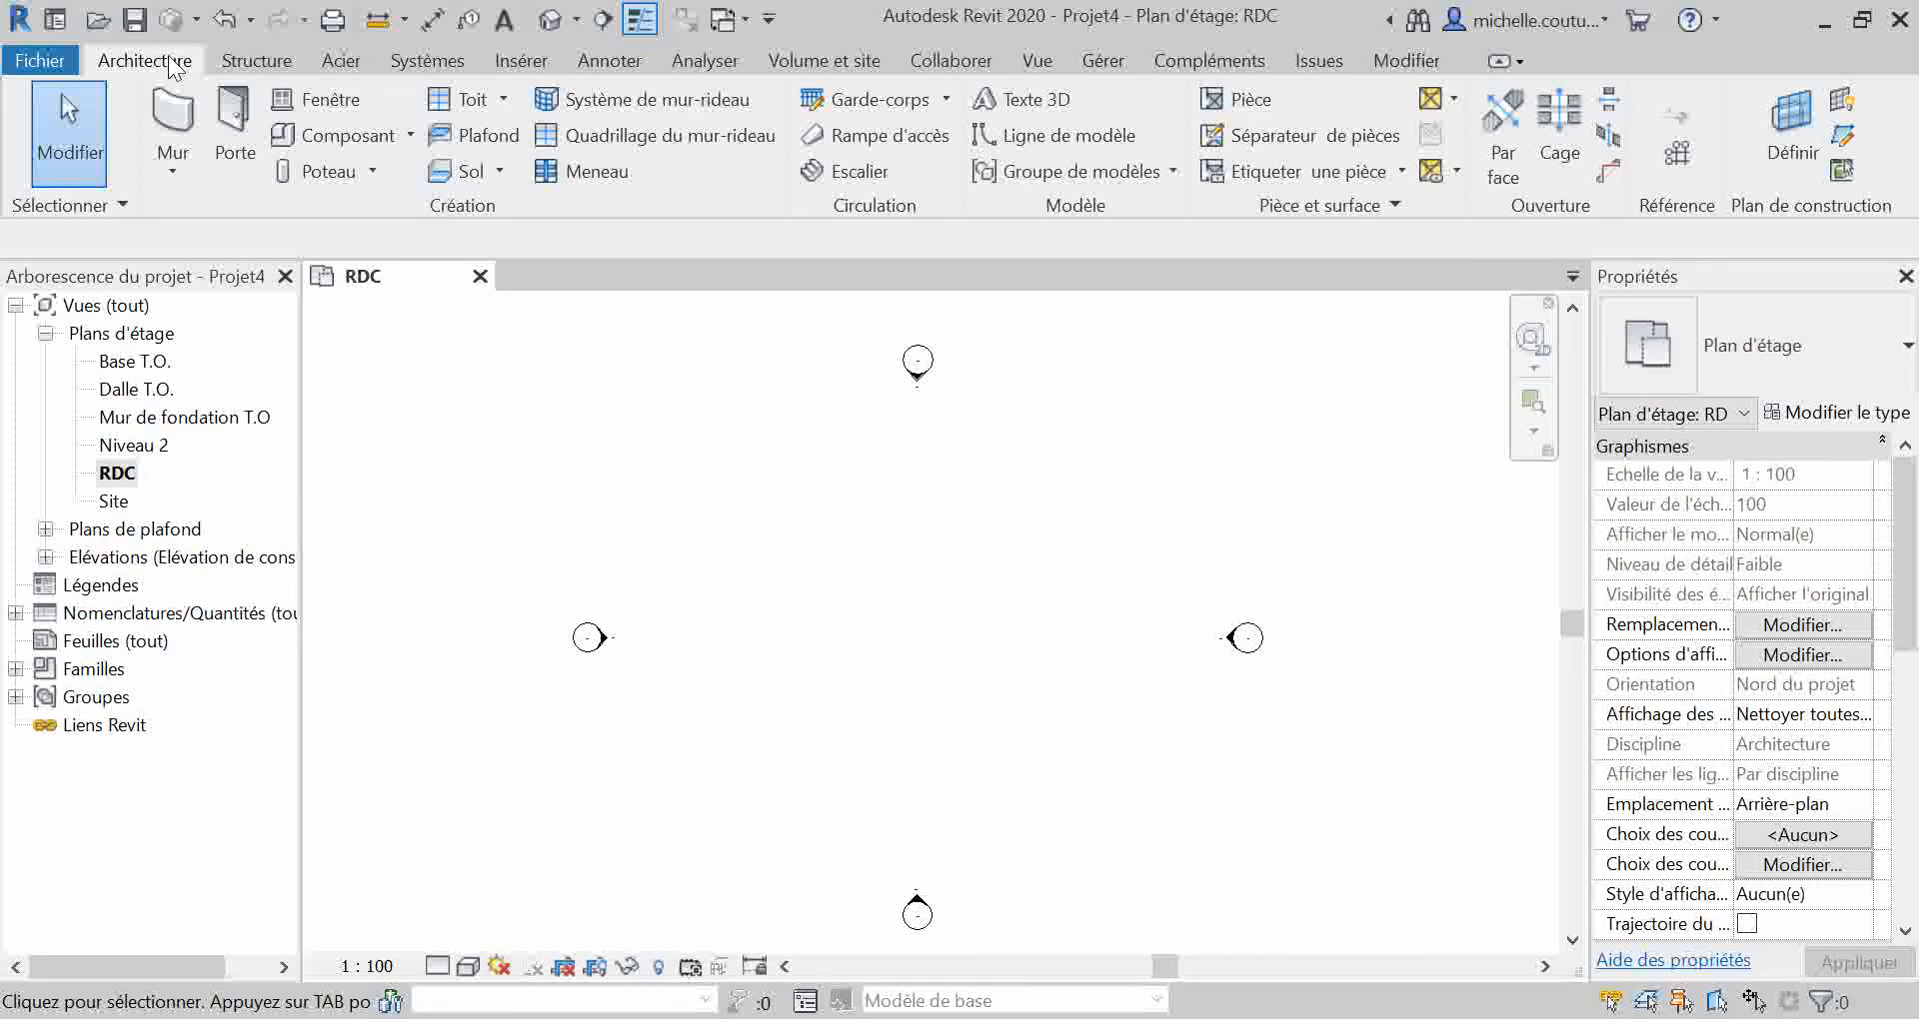
Step: Draw a first vertical grid line through the west half of the area between the elevation markers
{"action": "left_click", "coordinate": [250, 62]}
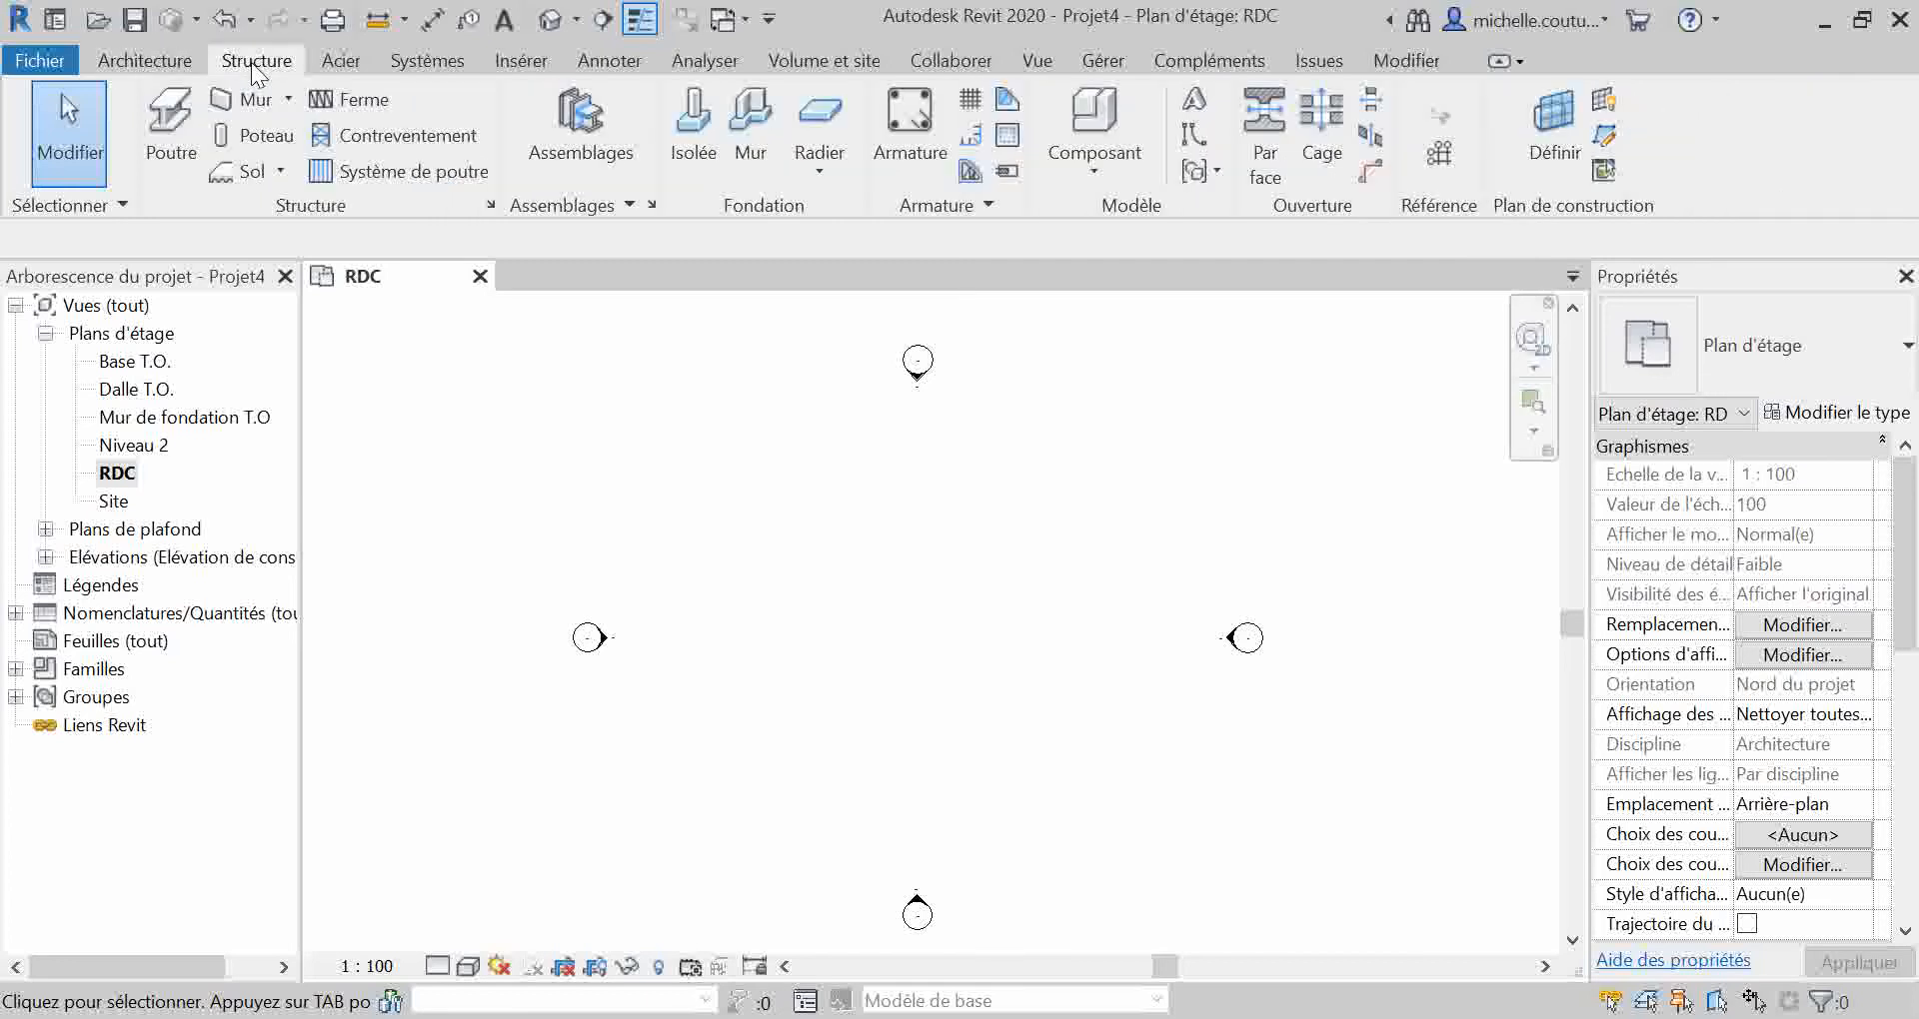
{"action": "left_click", "coordinate": [145, 61]}
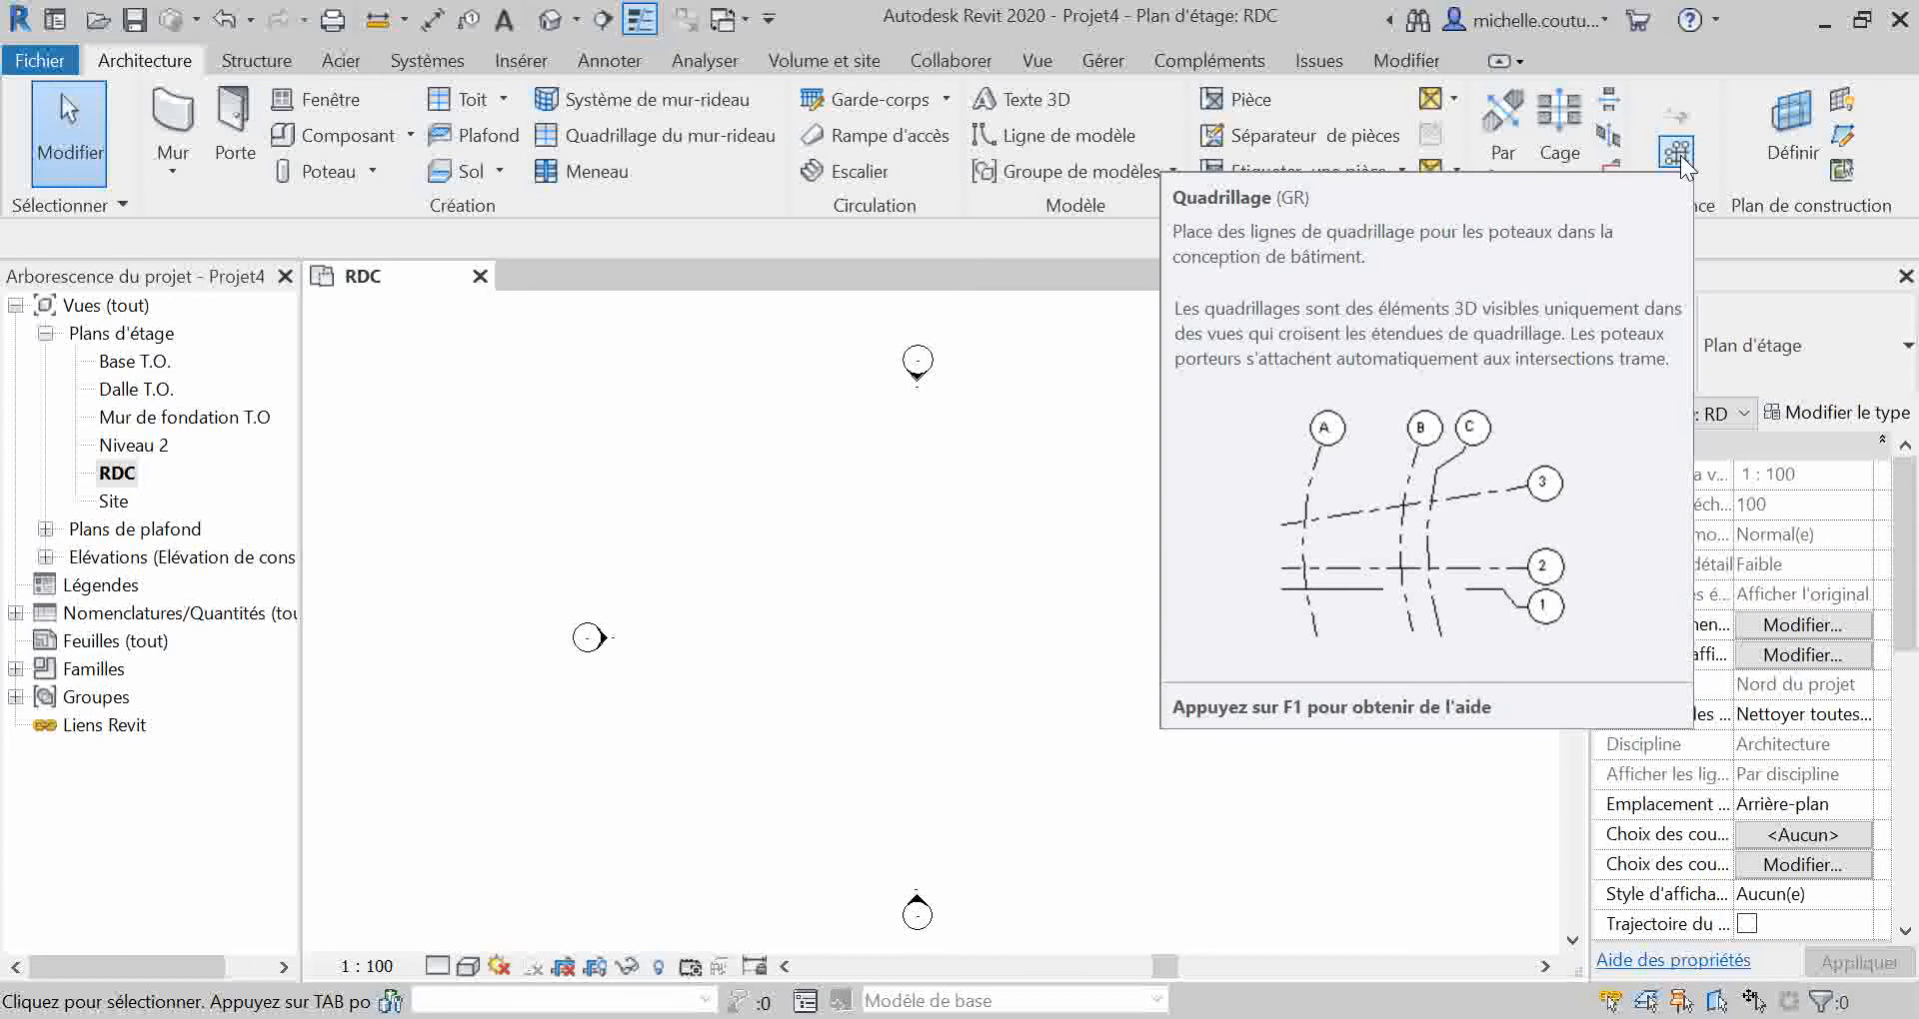
{"action": "left_click", "coordinate": [1679, 154]}
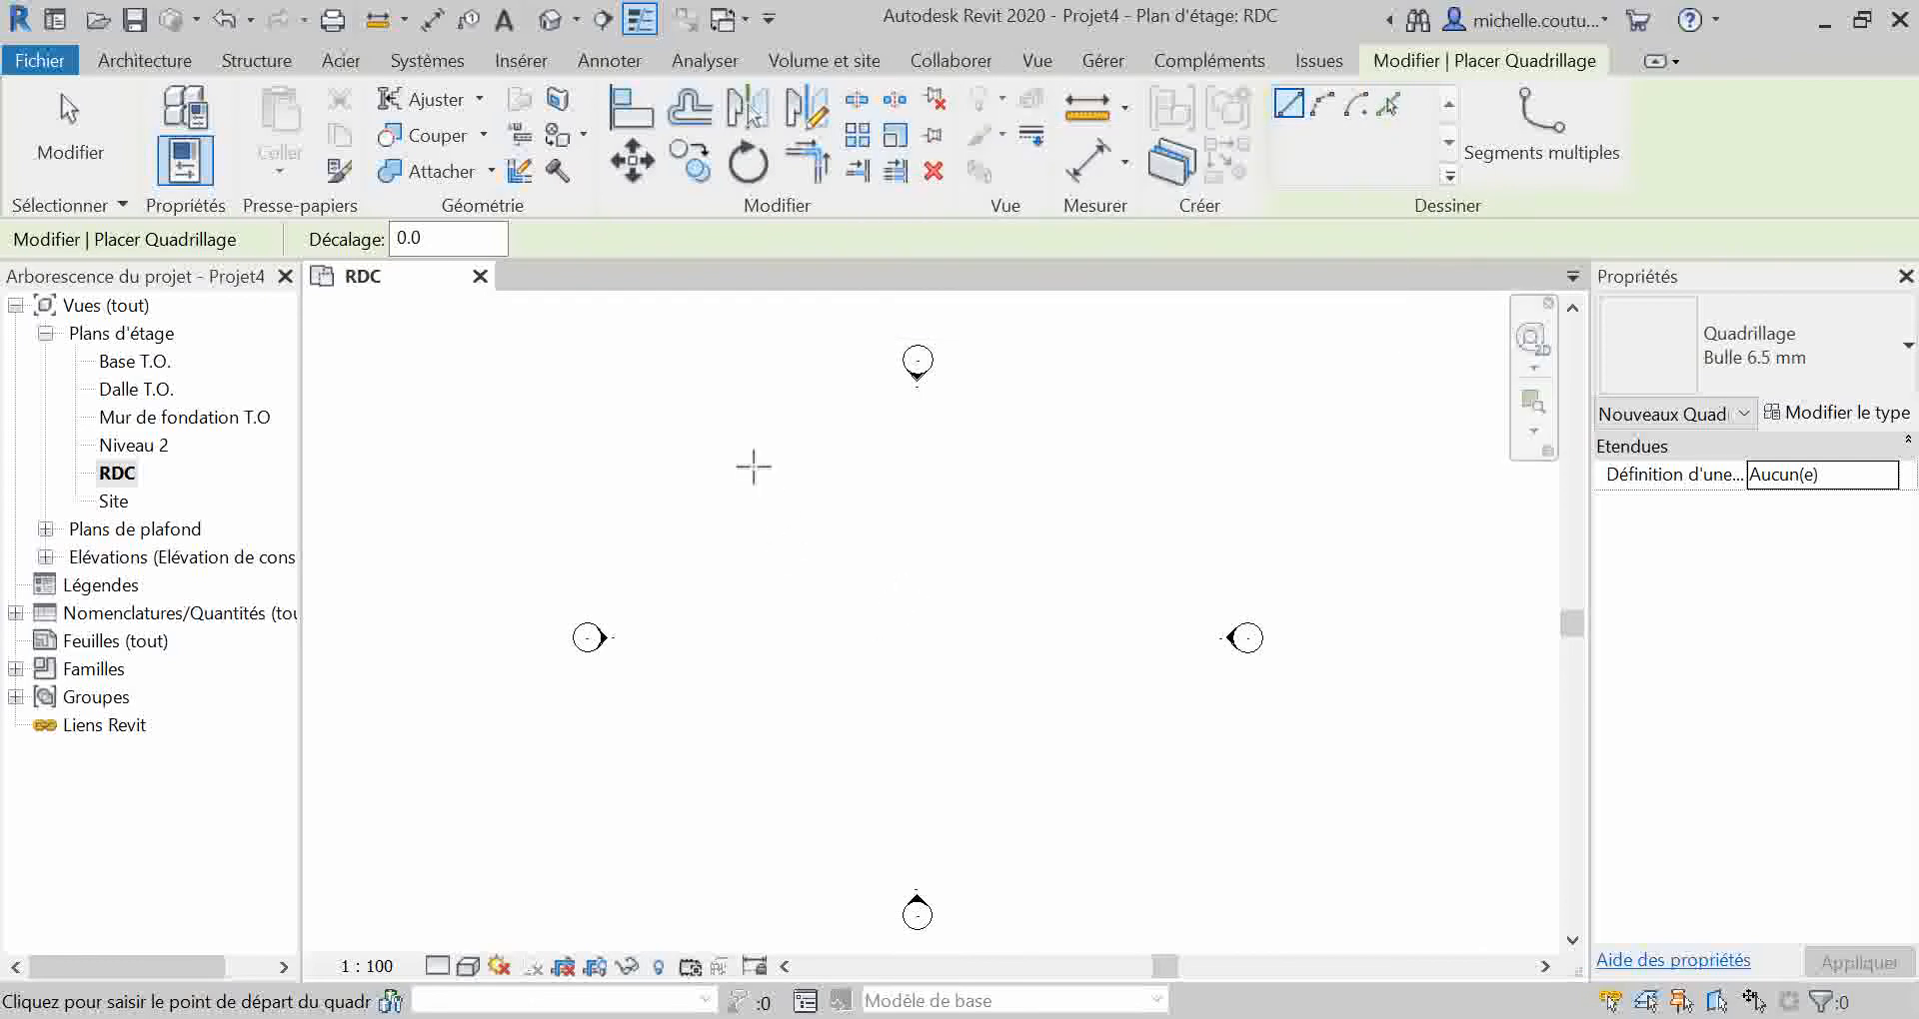
{"action": "left_click", "coordinate": [727, 413]}
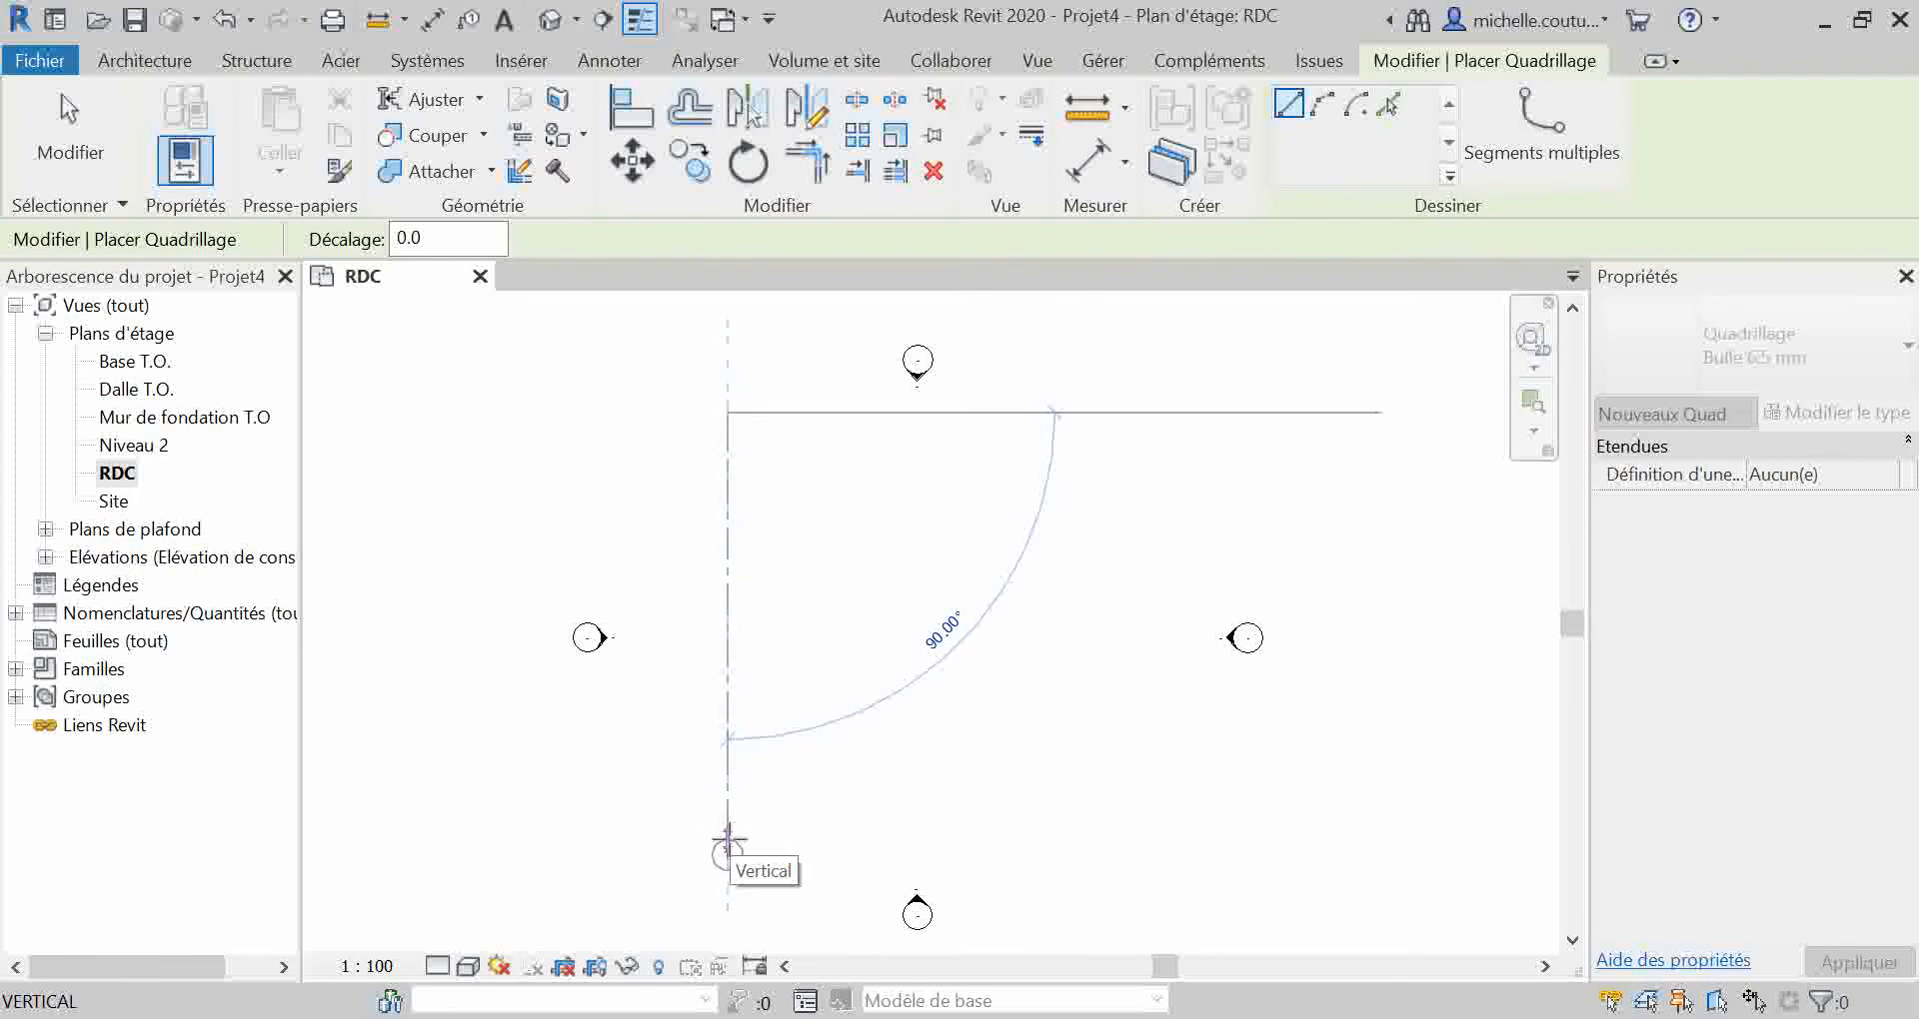
{"action": "left_click", "coordinate": [728, 838]}
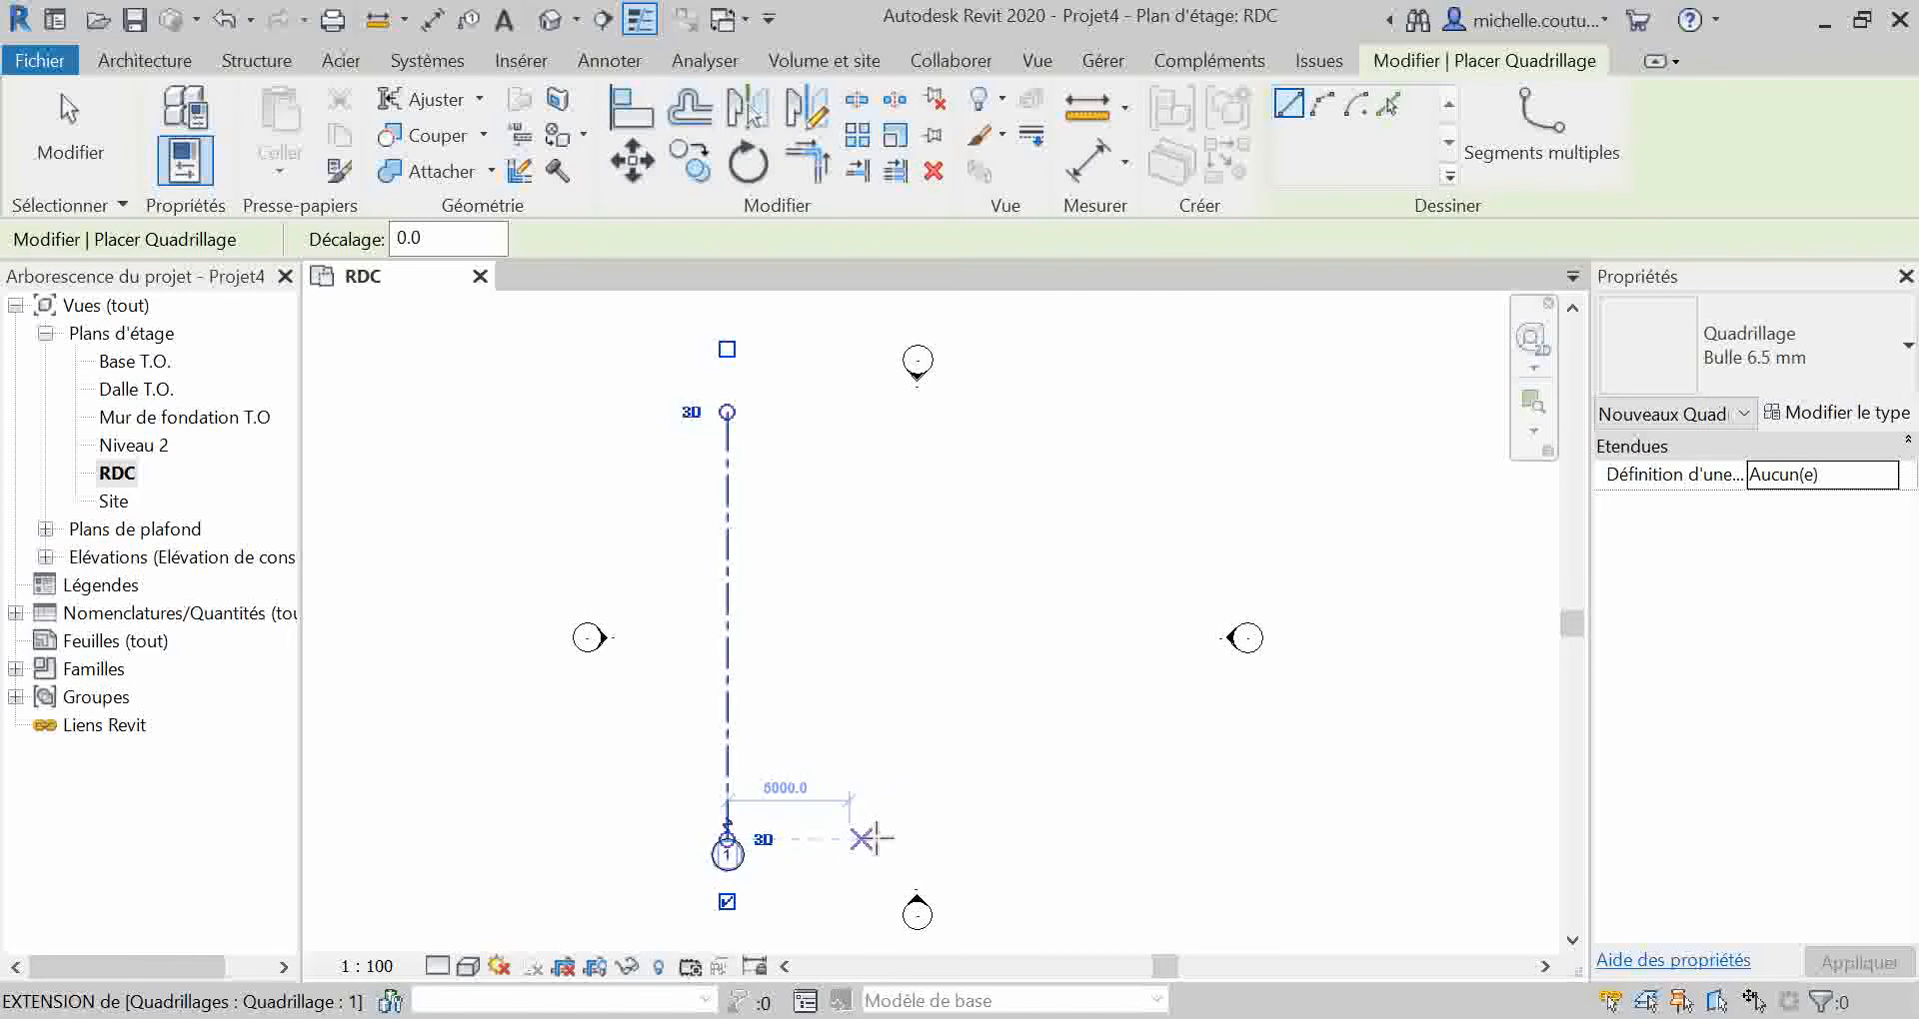
Step: Draw a second vertical grid line 7000 right of grid 1 with bubbles at both ends, and a third 10000 farther right
{"action": "left_click", "coordinate": [890, 838]}
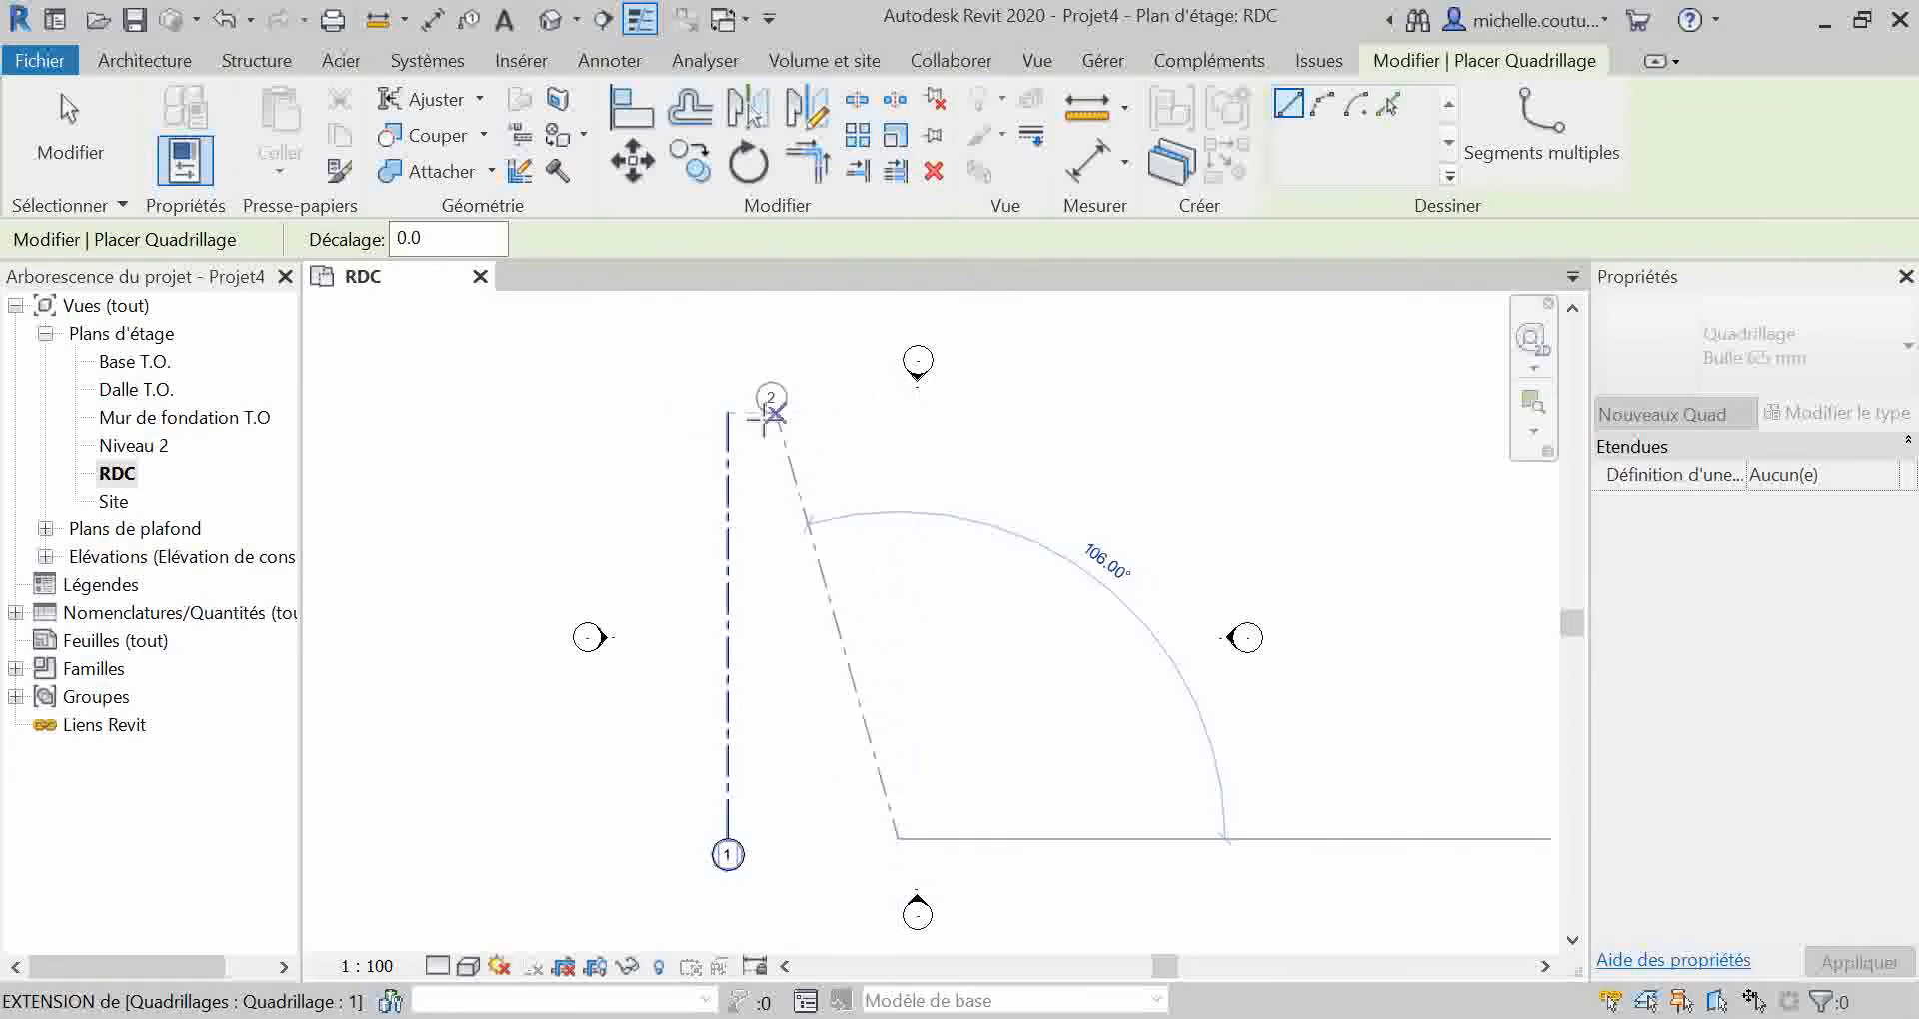
{"action": "left_click", "coordinate": [889, 424]}
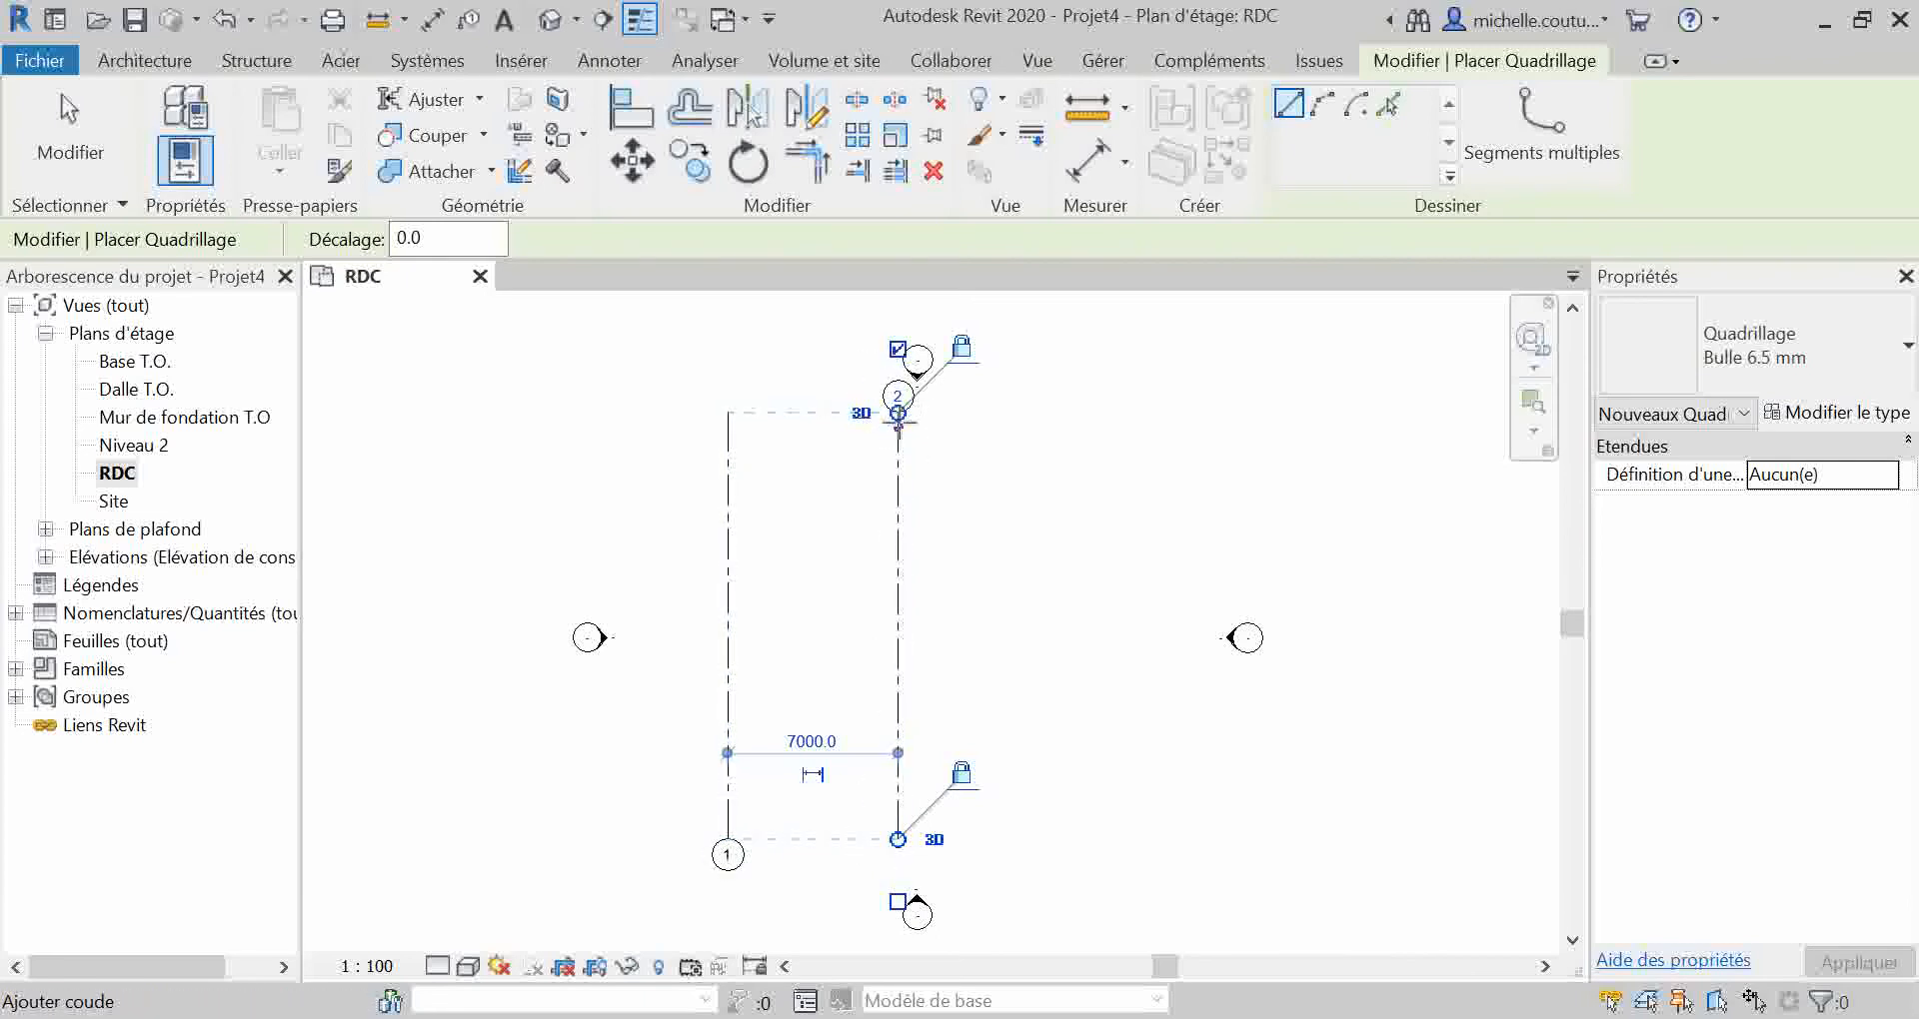
{"action": "left_click", "coordinate": [896, 349]}
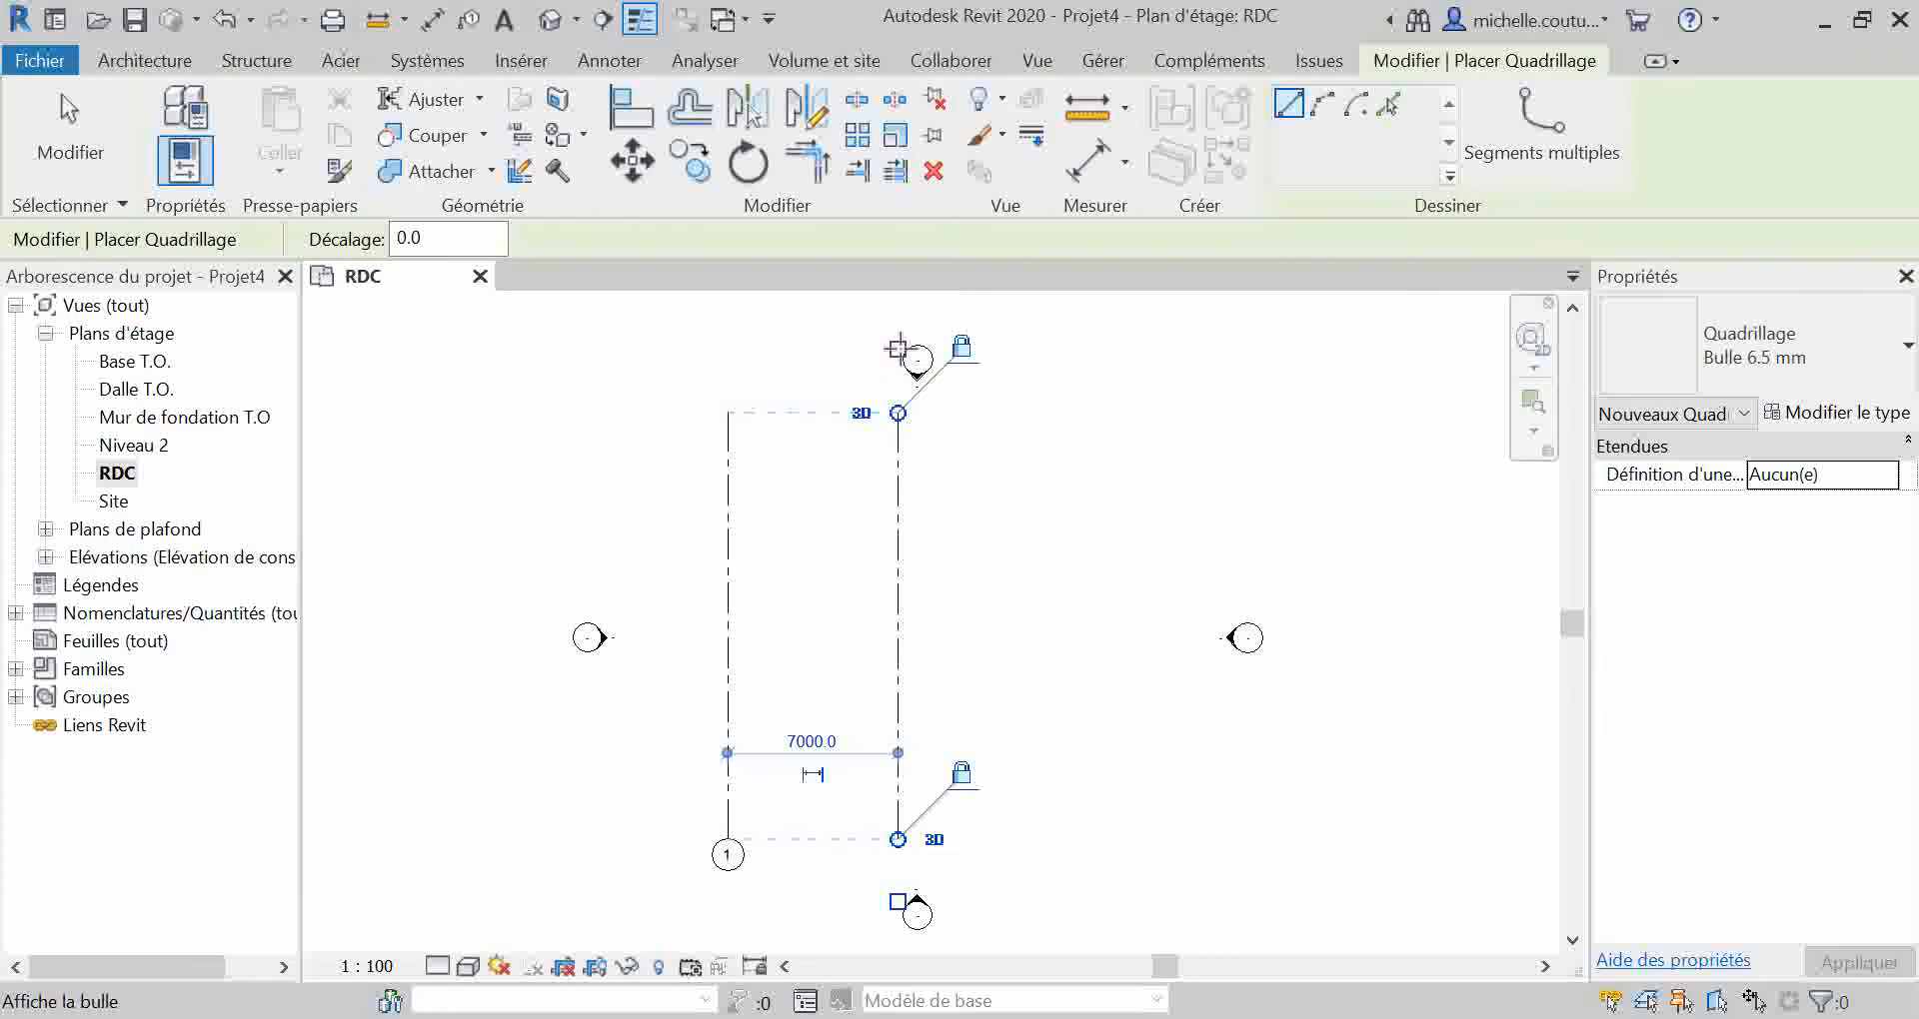
{"action": "left_click", "coordinate": [896, 349]}
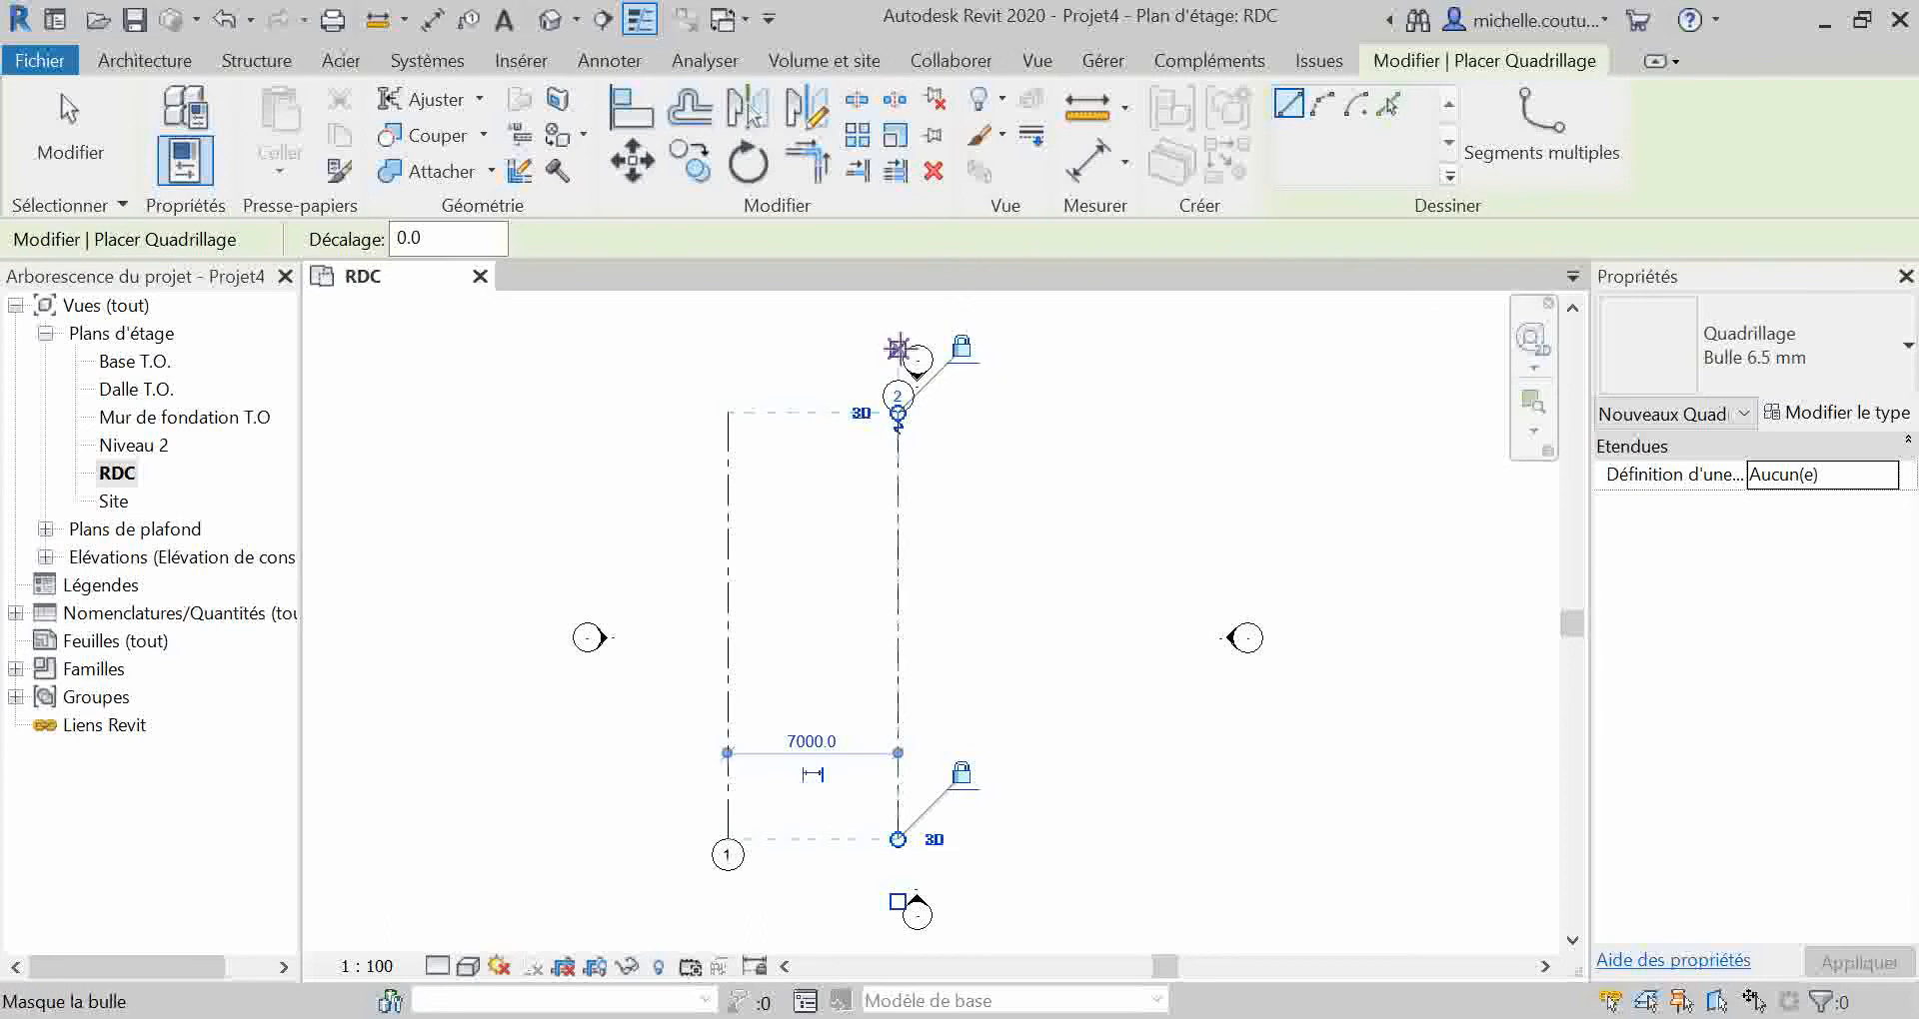
{"action": "left_click", "coordinate": [897, 903]}
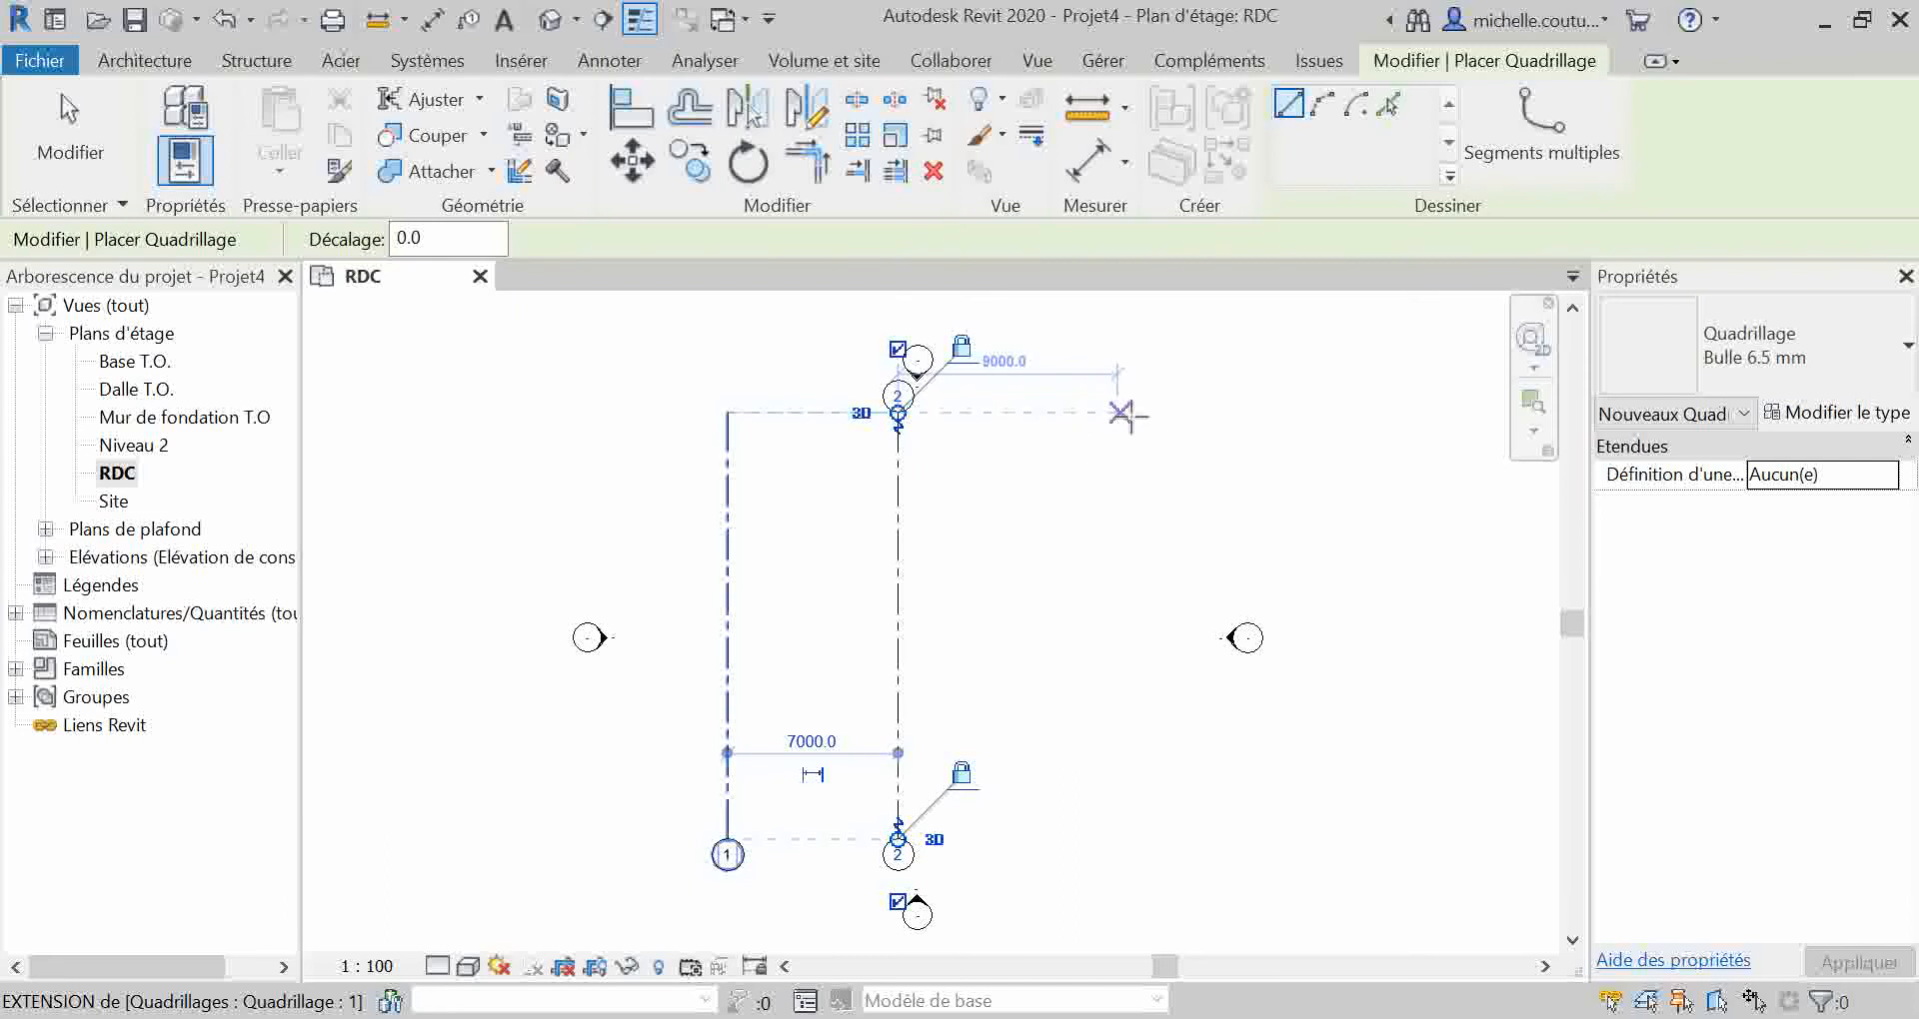
{"action": "left_click", "coordinate": [1141, 413]}
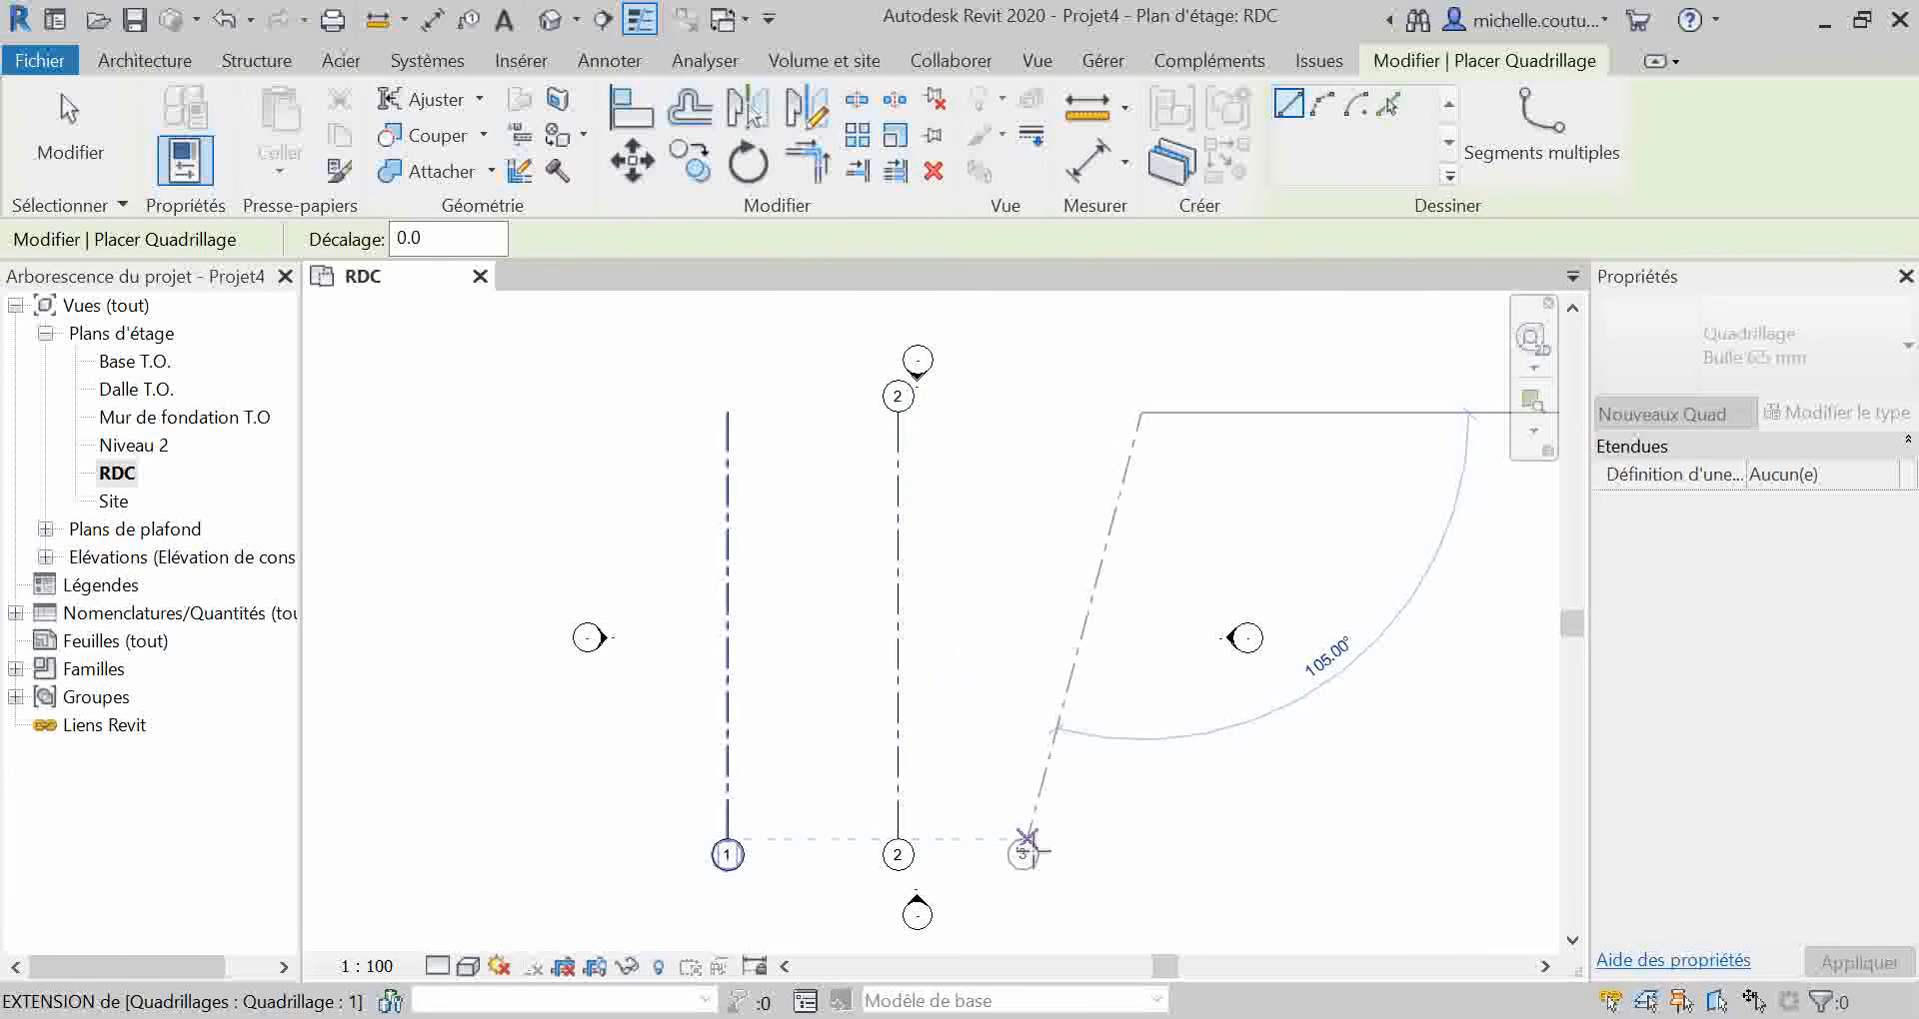
{"action": "left_click", "coordinate": [1141, 838]}
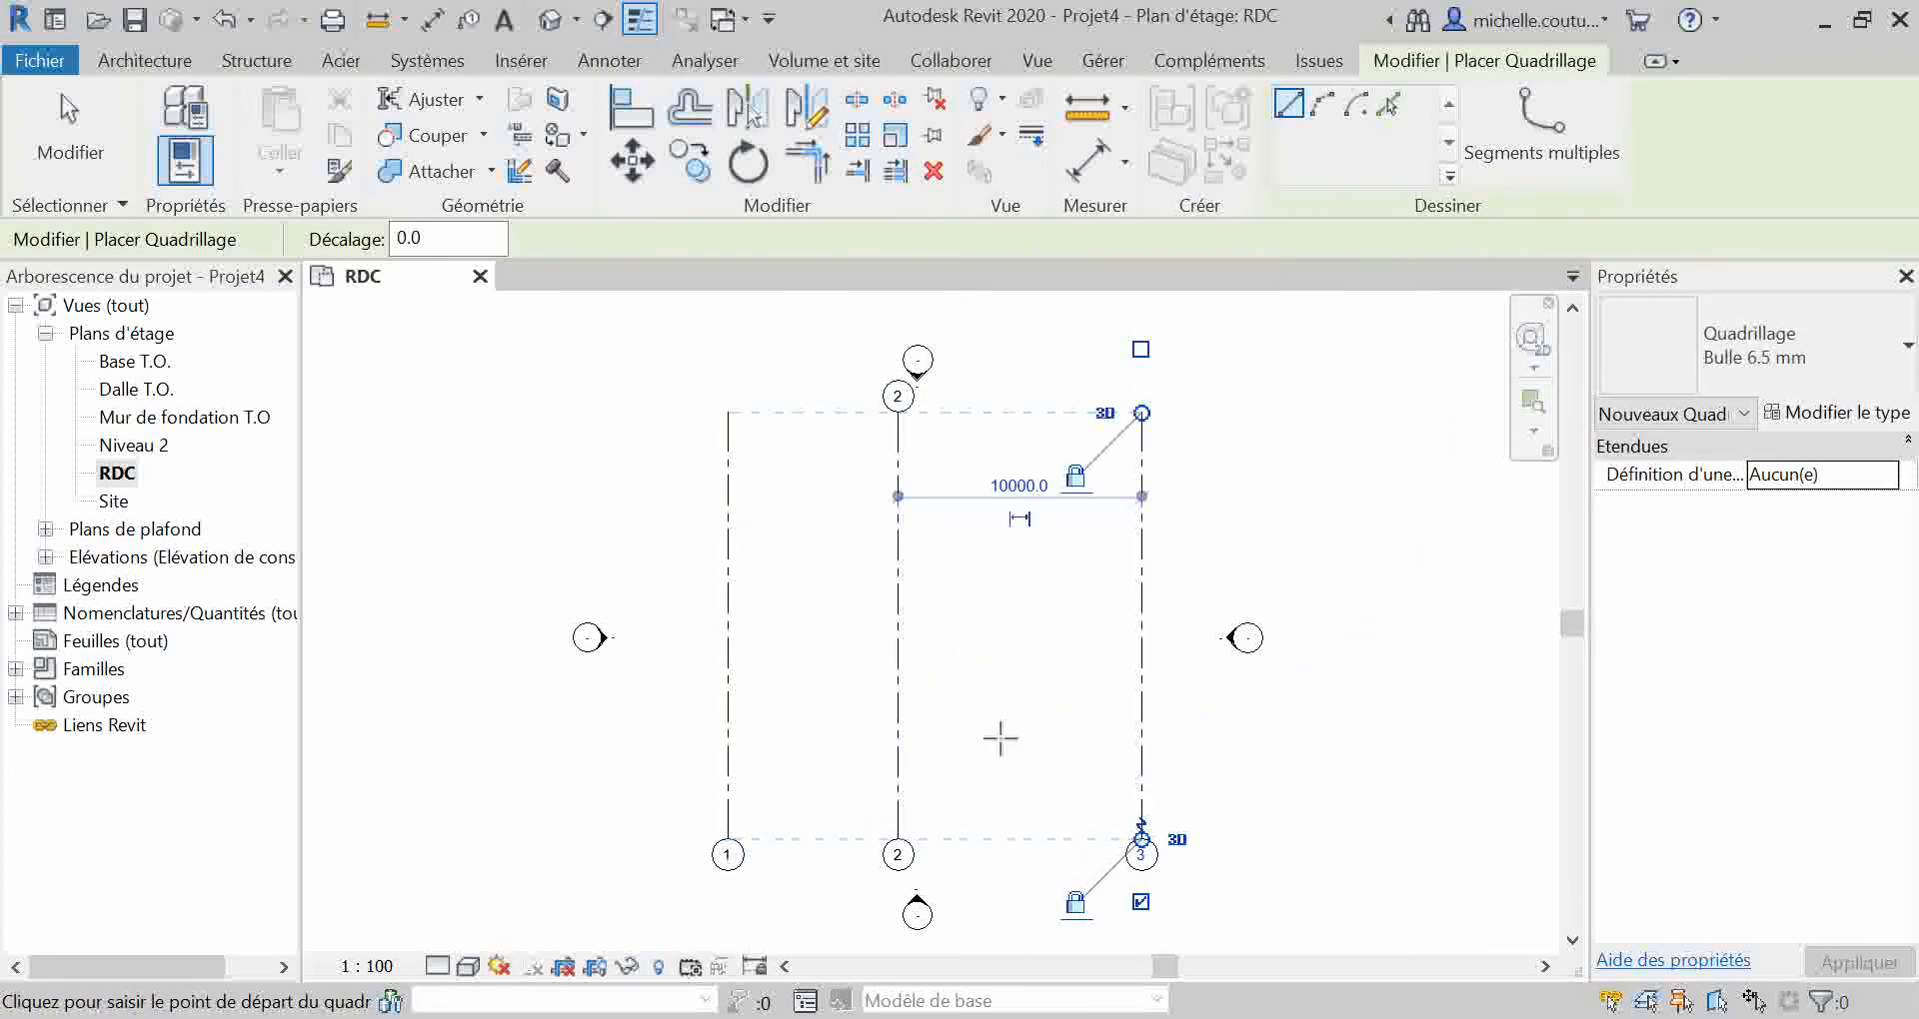
Step: Draw three aligned horizontal grid lines across the vertical ones, placing the second 6000 below the first and the third near the lower ends
{"action": "left_click", "coordinate": [639, 469]}
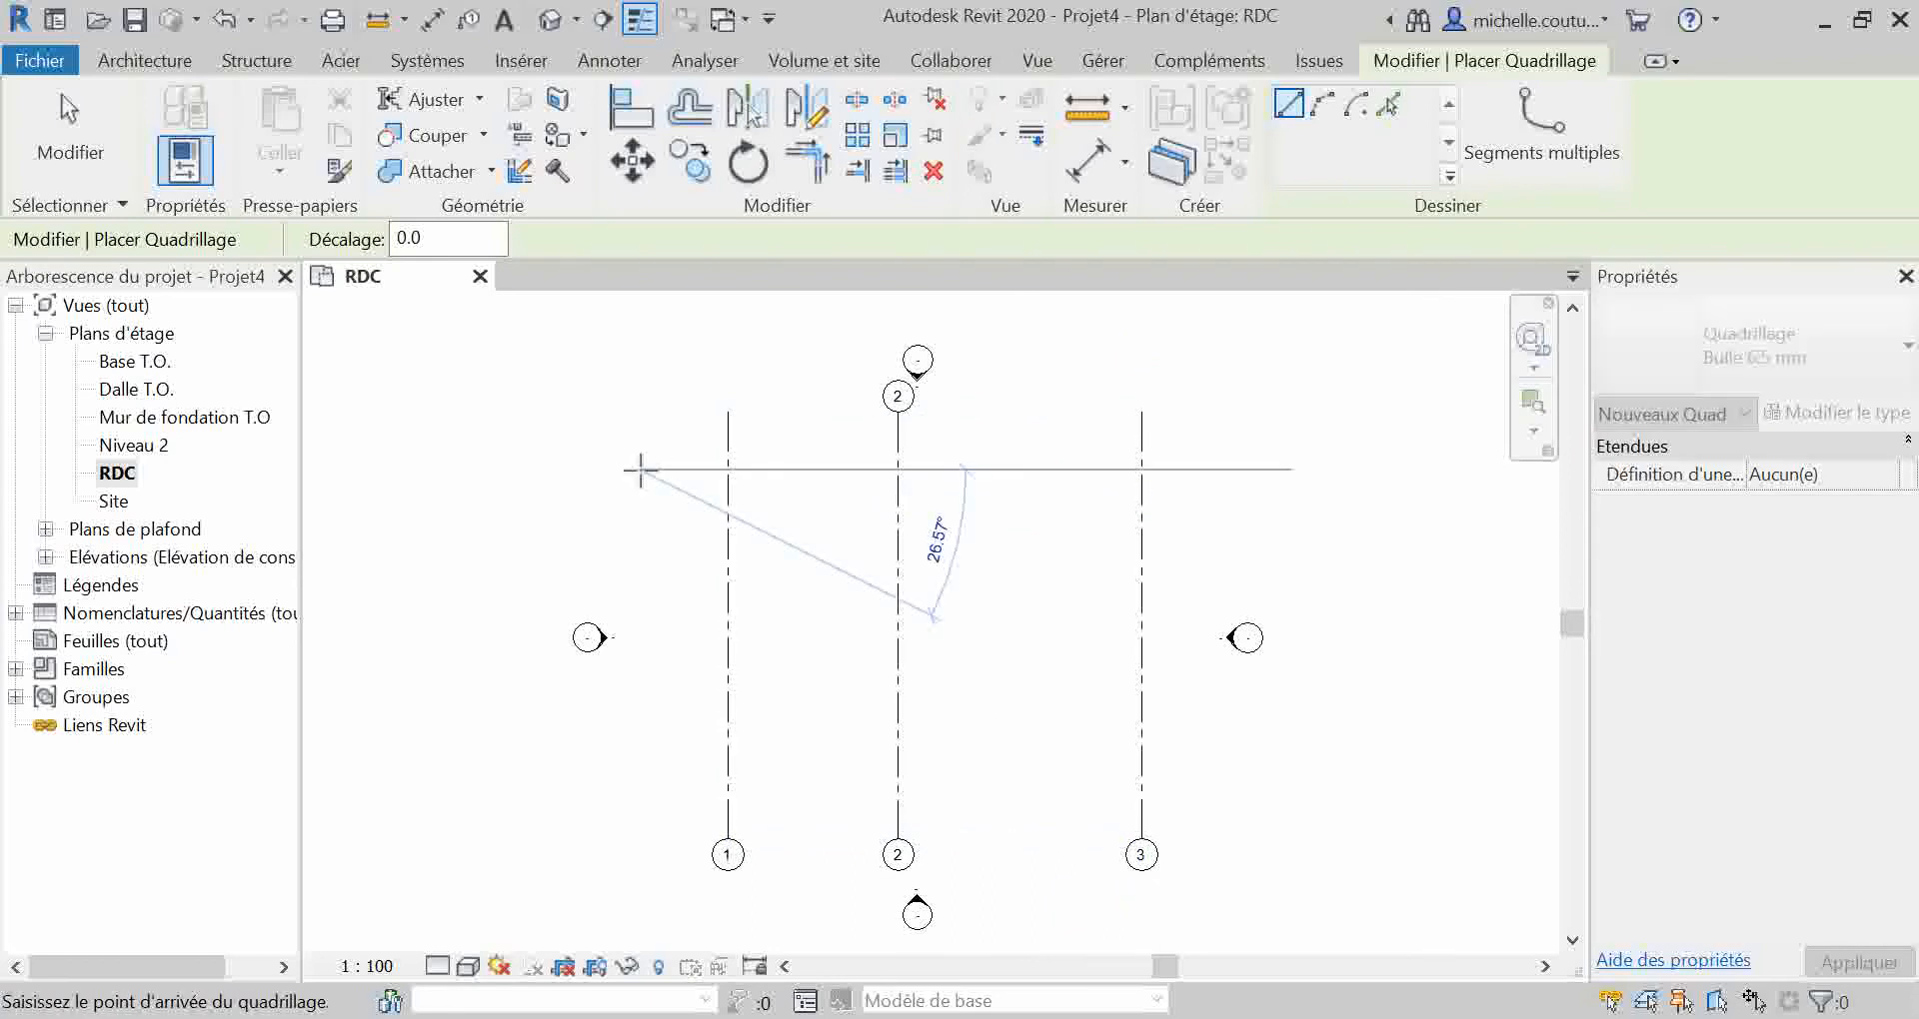
{"action": "left_click", "coordinate": [1227, 470]}
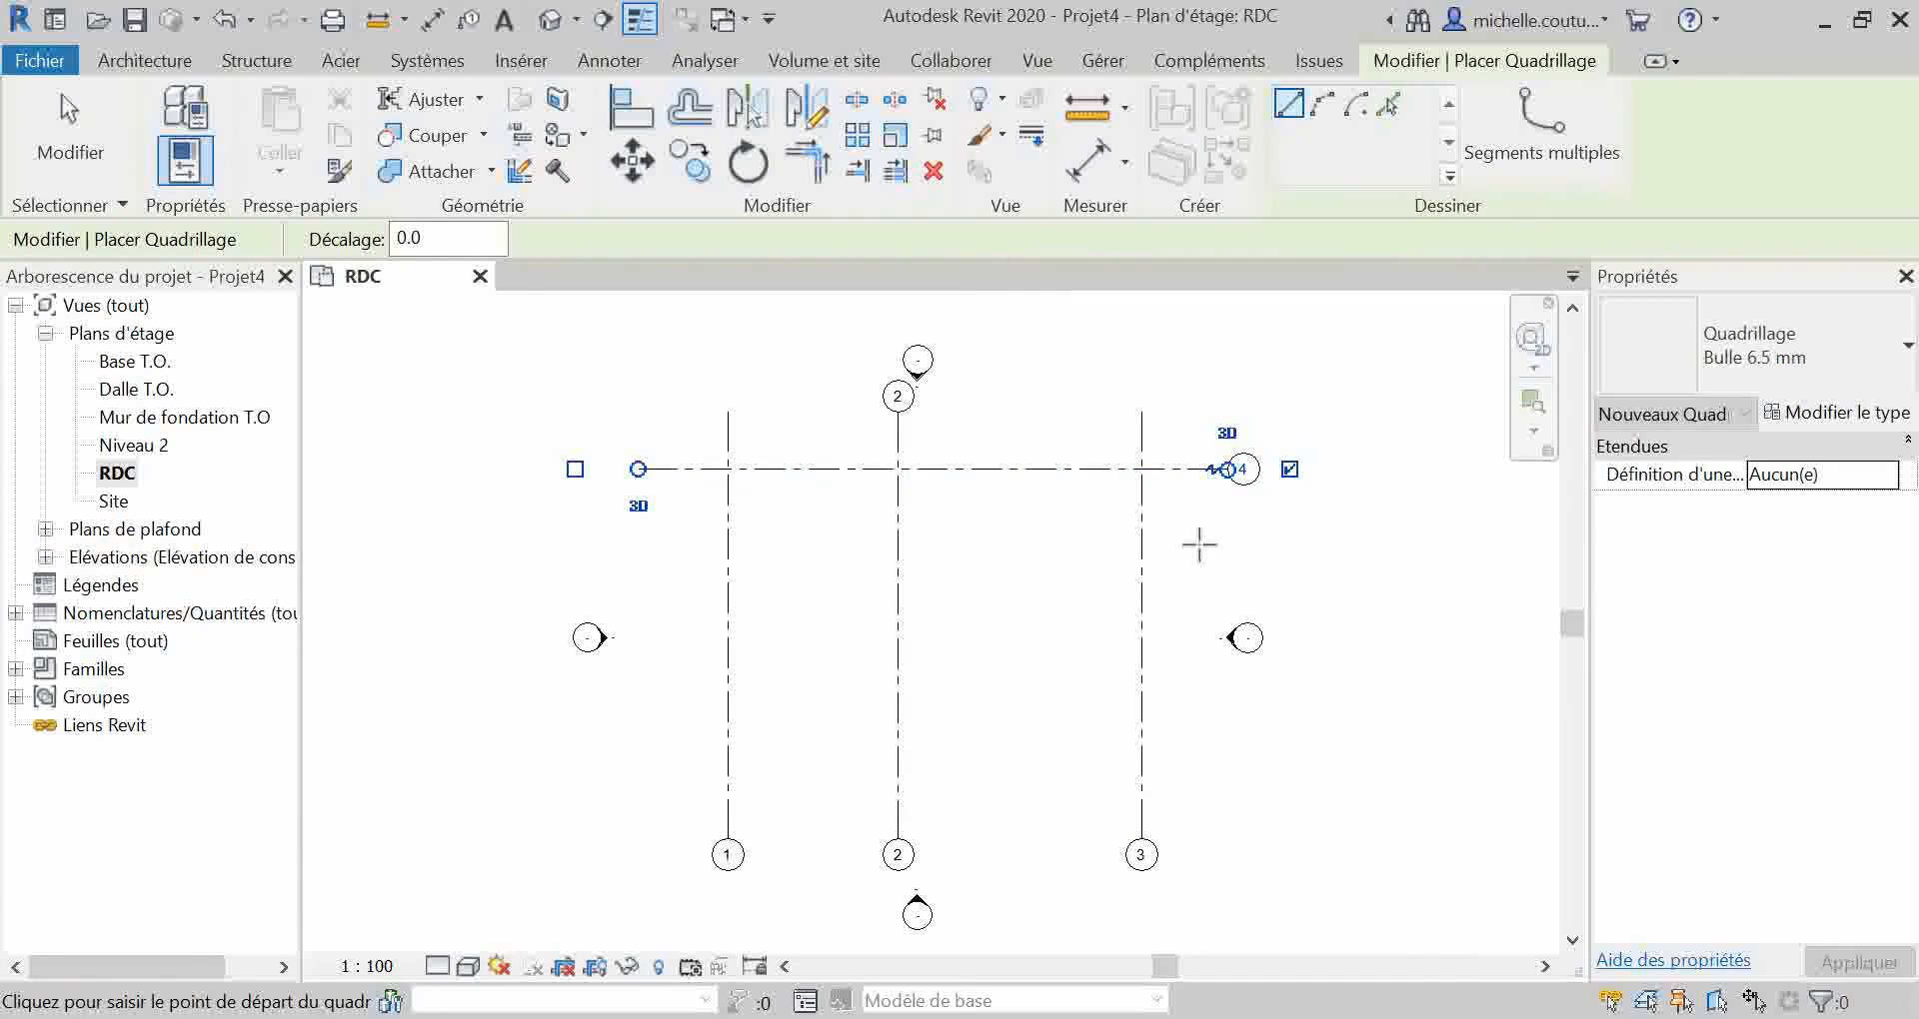
{"action": "left_click", "coordinate": [1228, 591]}
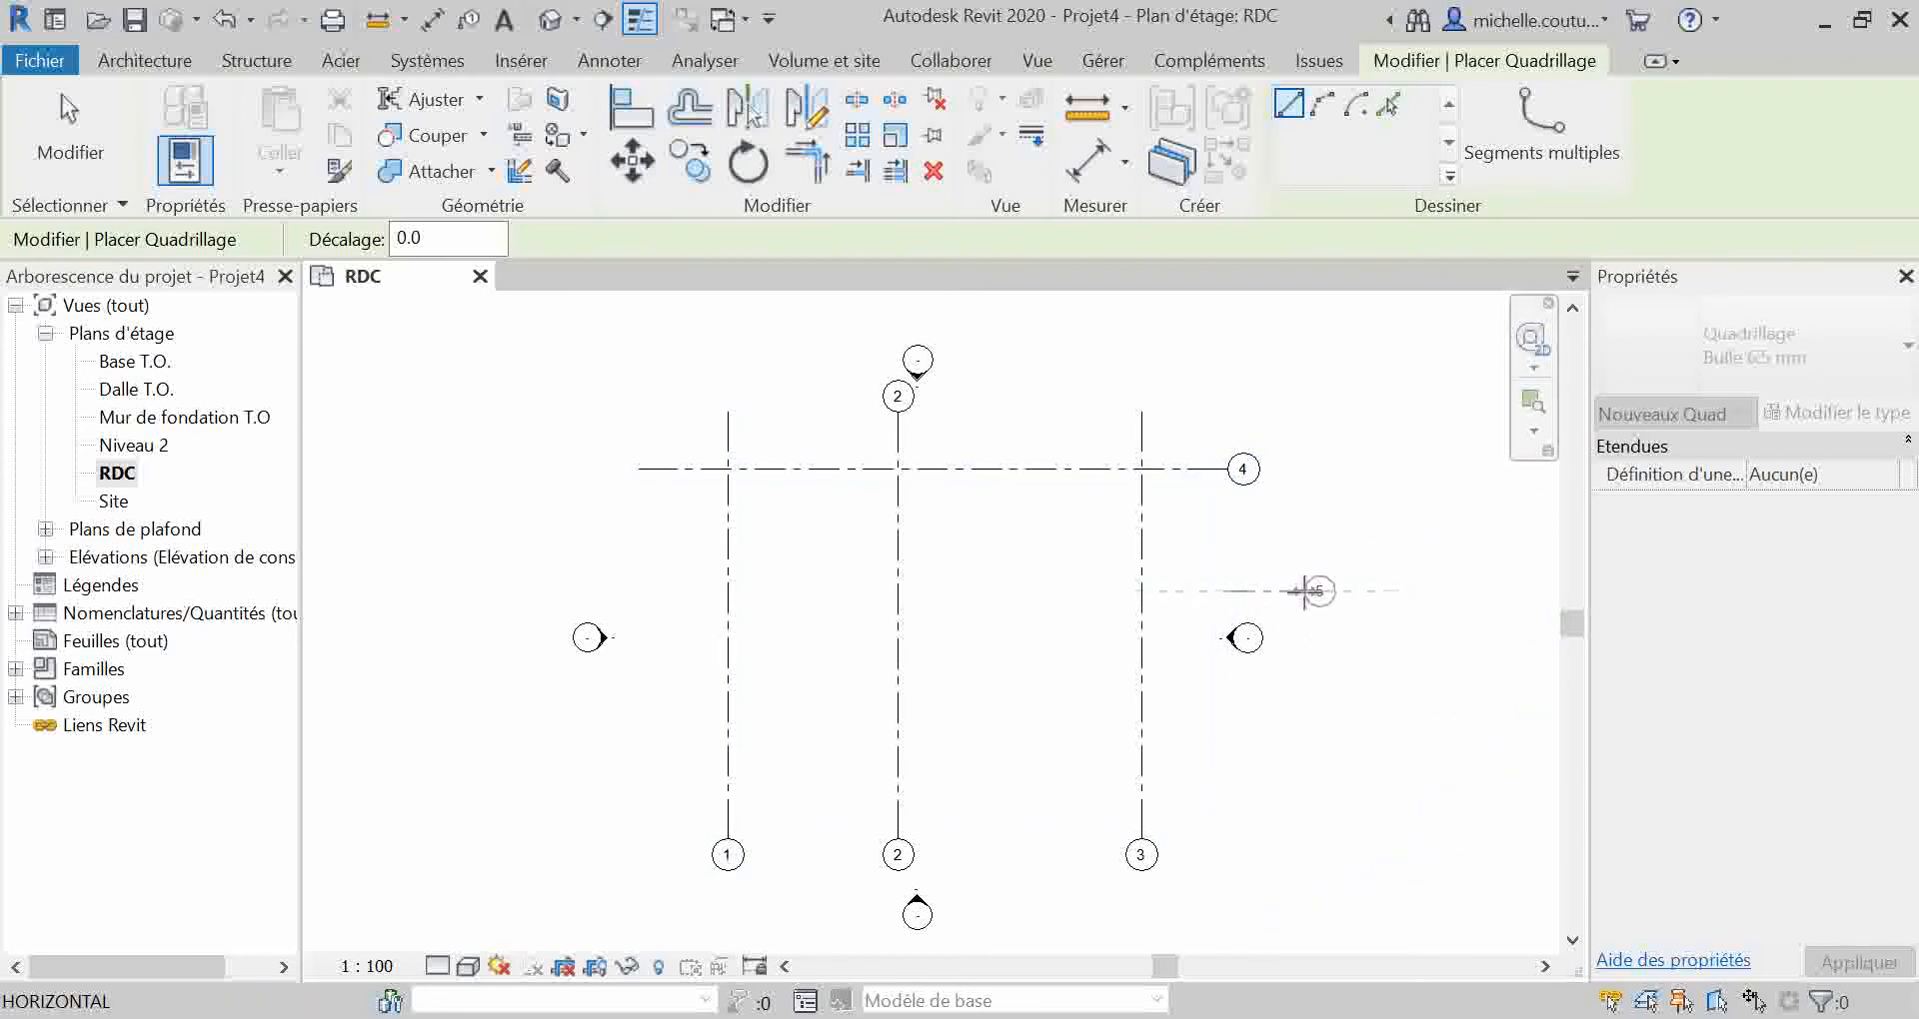
{"action": "key", "text": "Escape"}
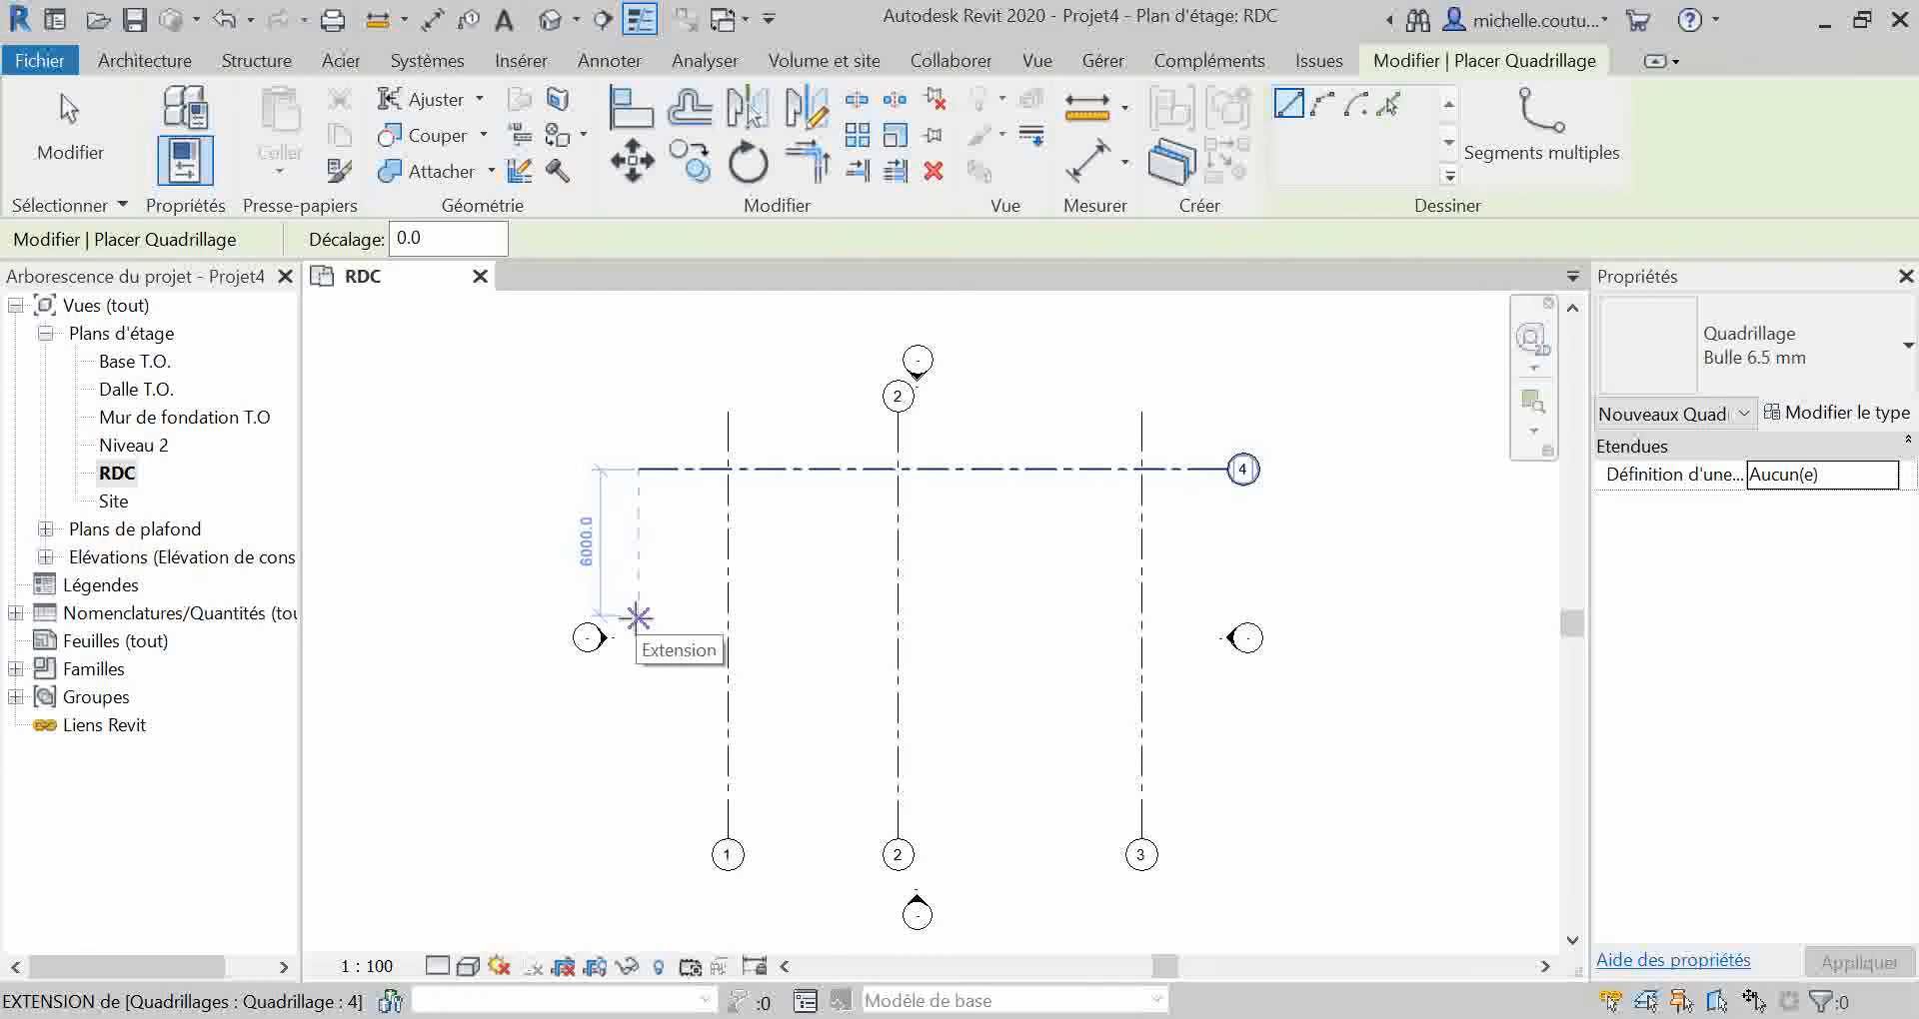
{"action": "left_click", "coordinate": [638, 618]}
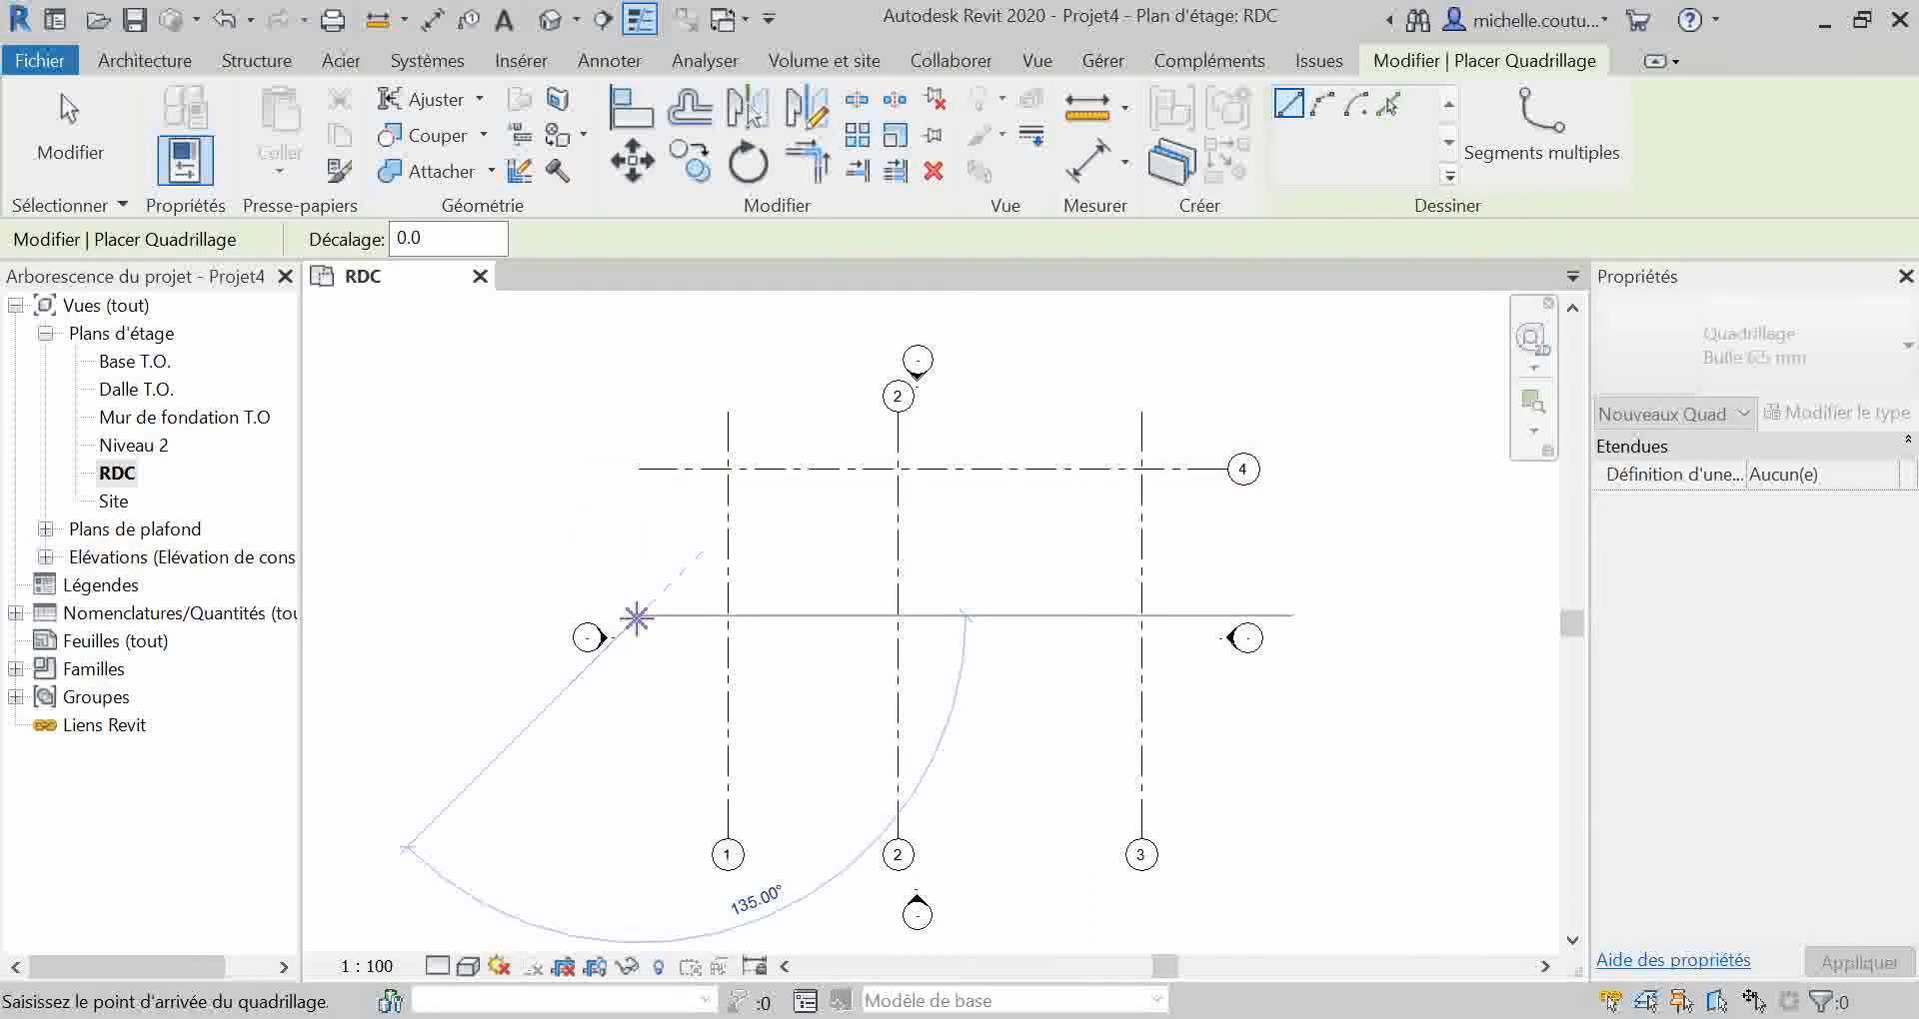
{"action": "left_click", "coordinate": [1228, 616]}
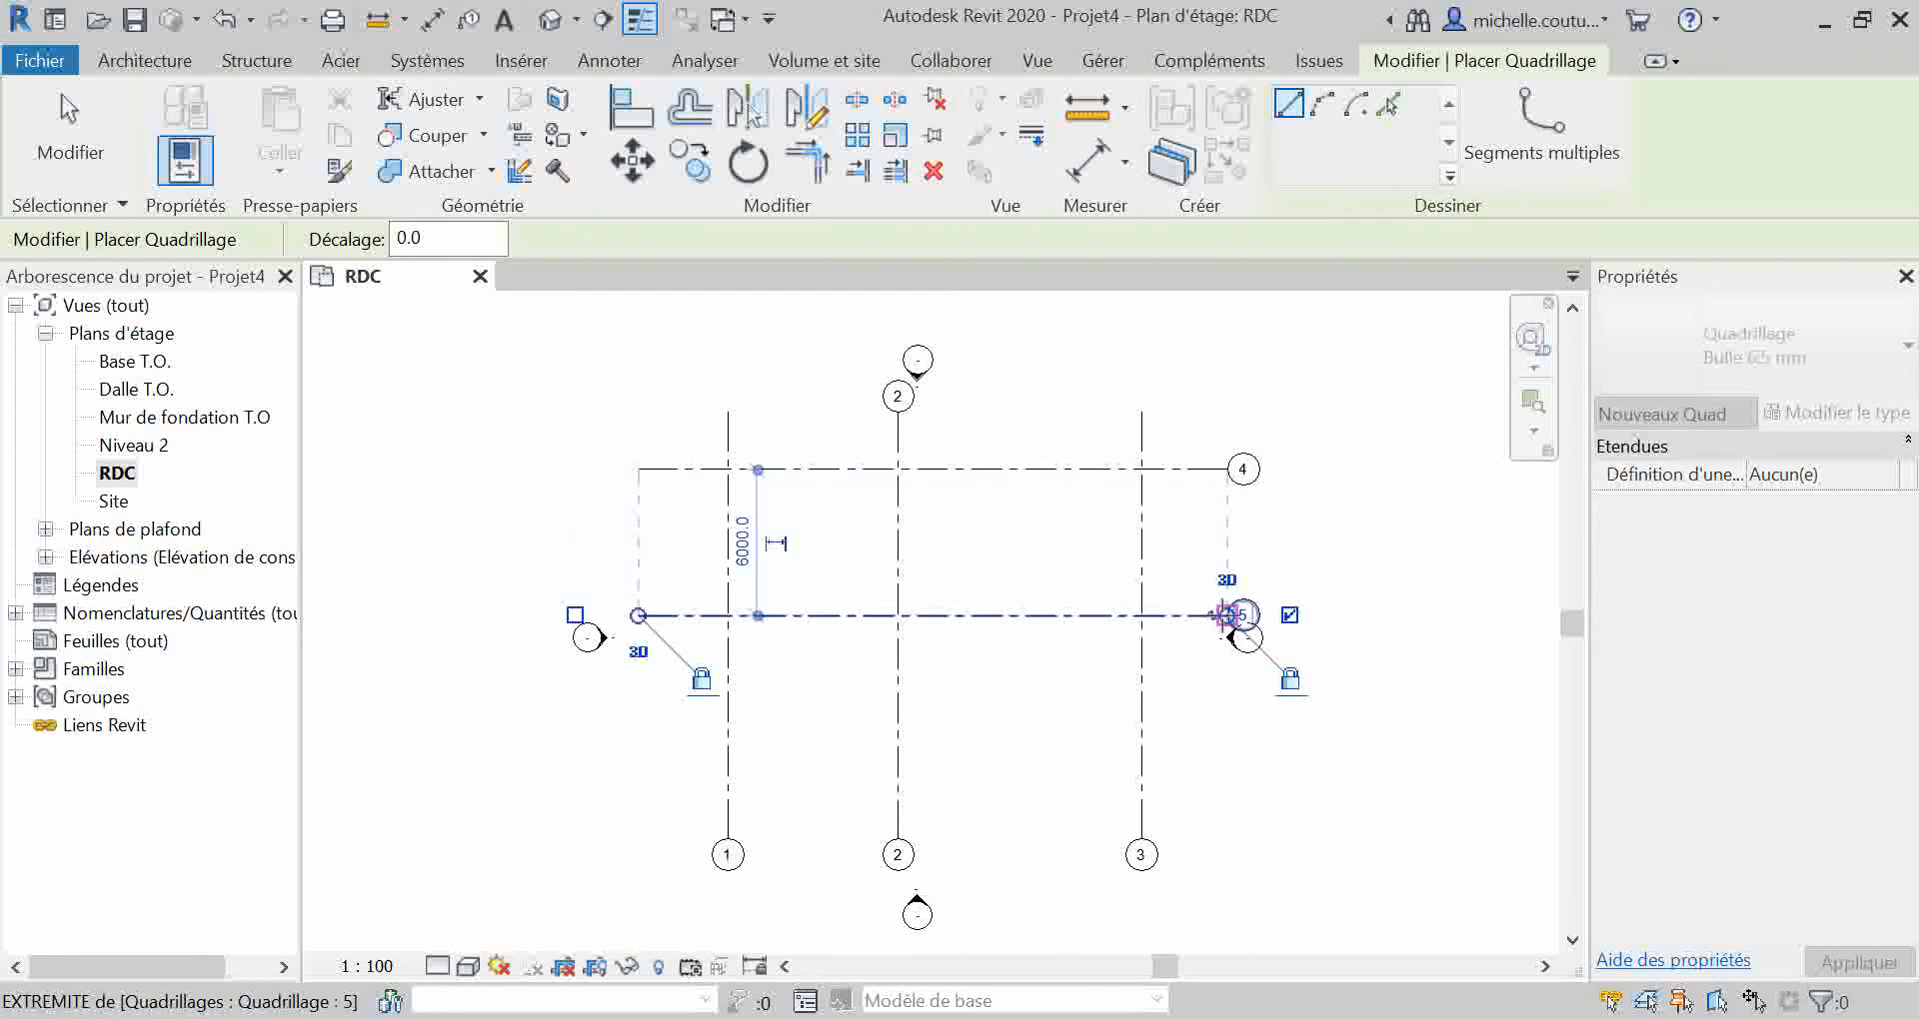
{"action": "left_click", "coordinate": [638, 783]}
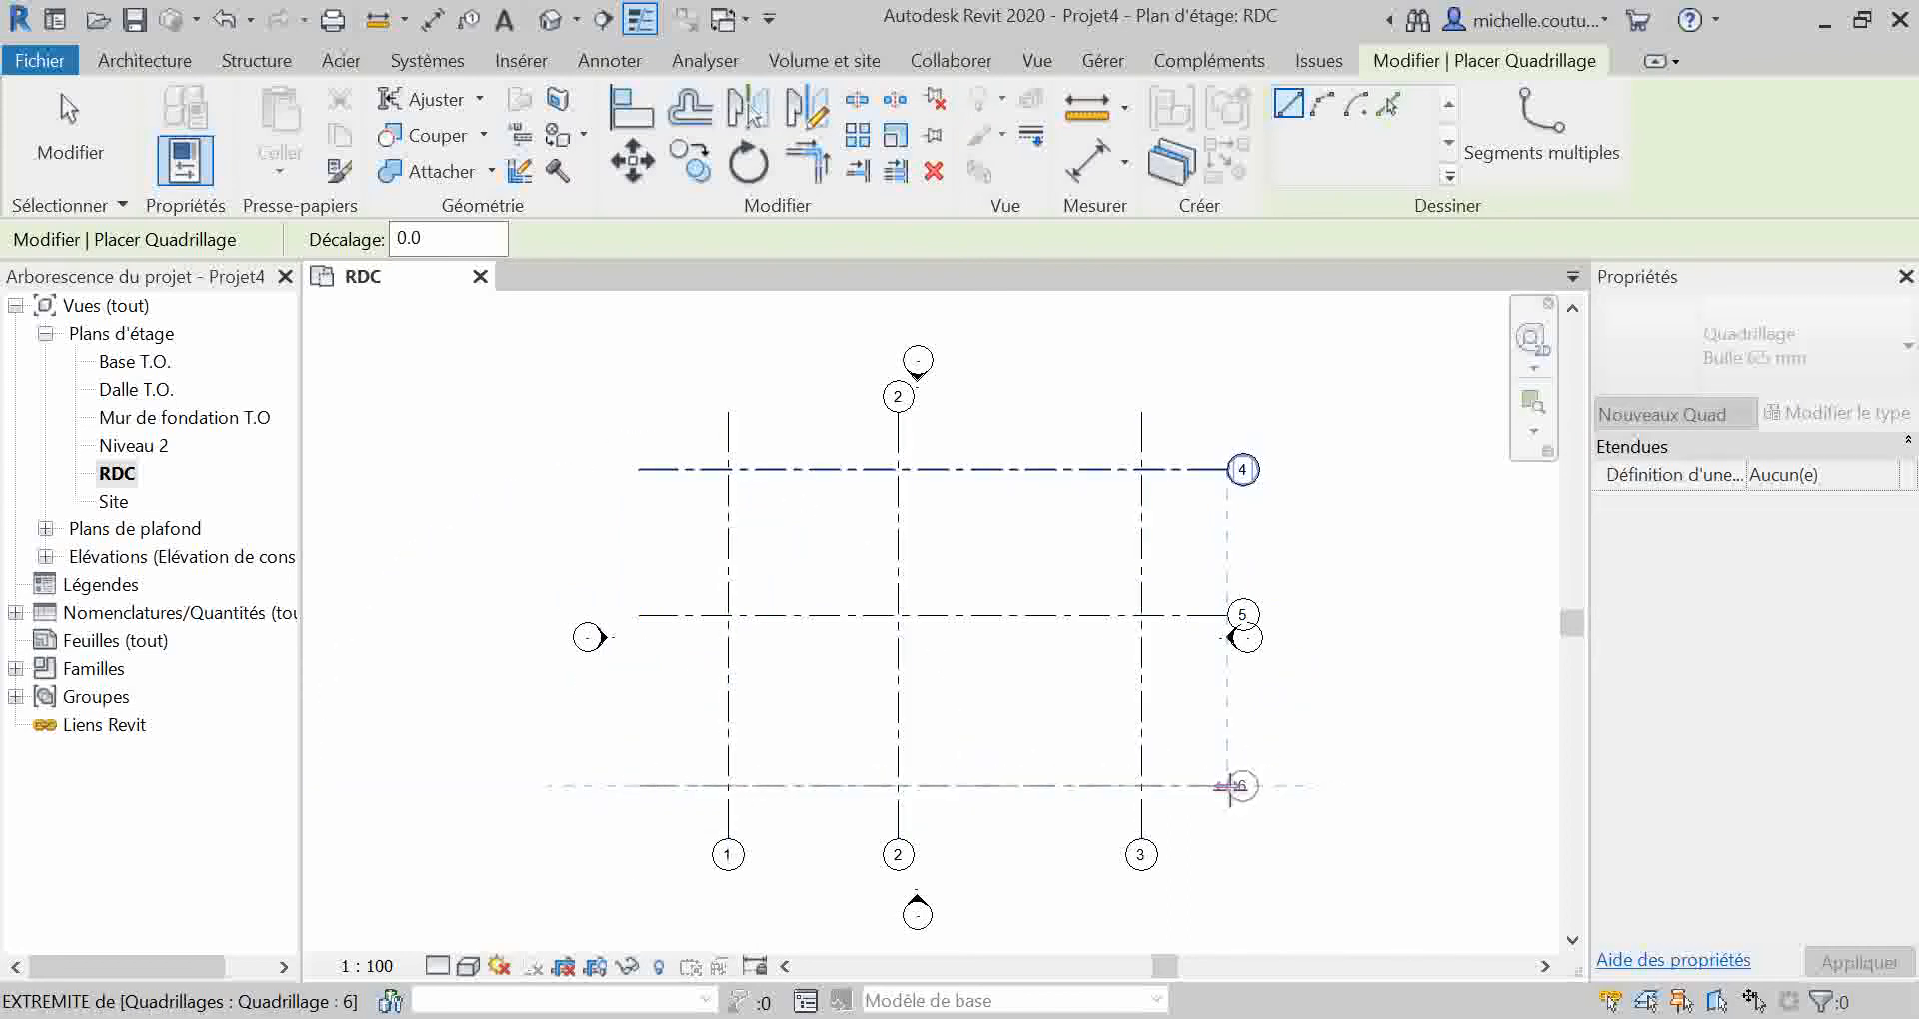
{"action": "left_click", "coordinate": [1229, 785]}
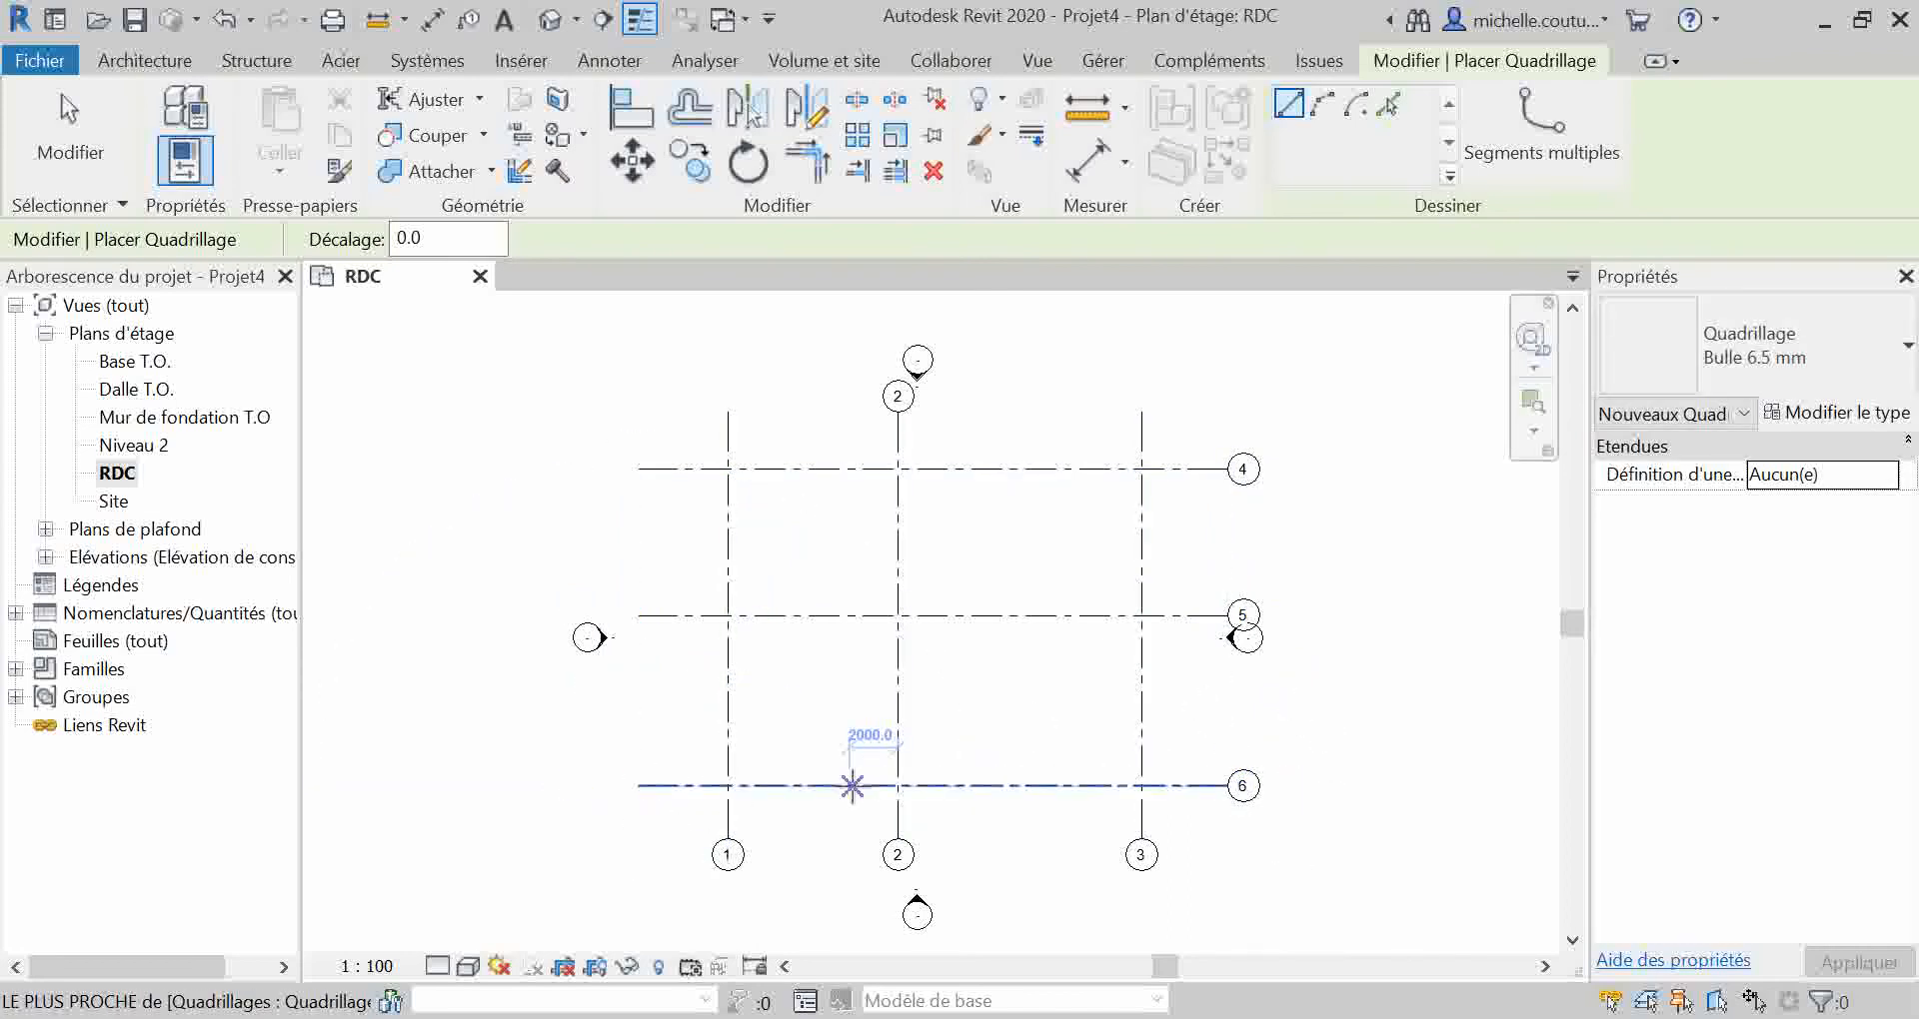
{"action": "key", "text": "Escape"}
{"action": "key", "text": "Escape"}
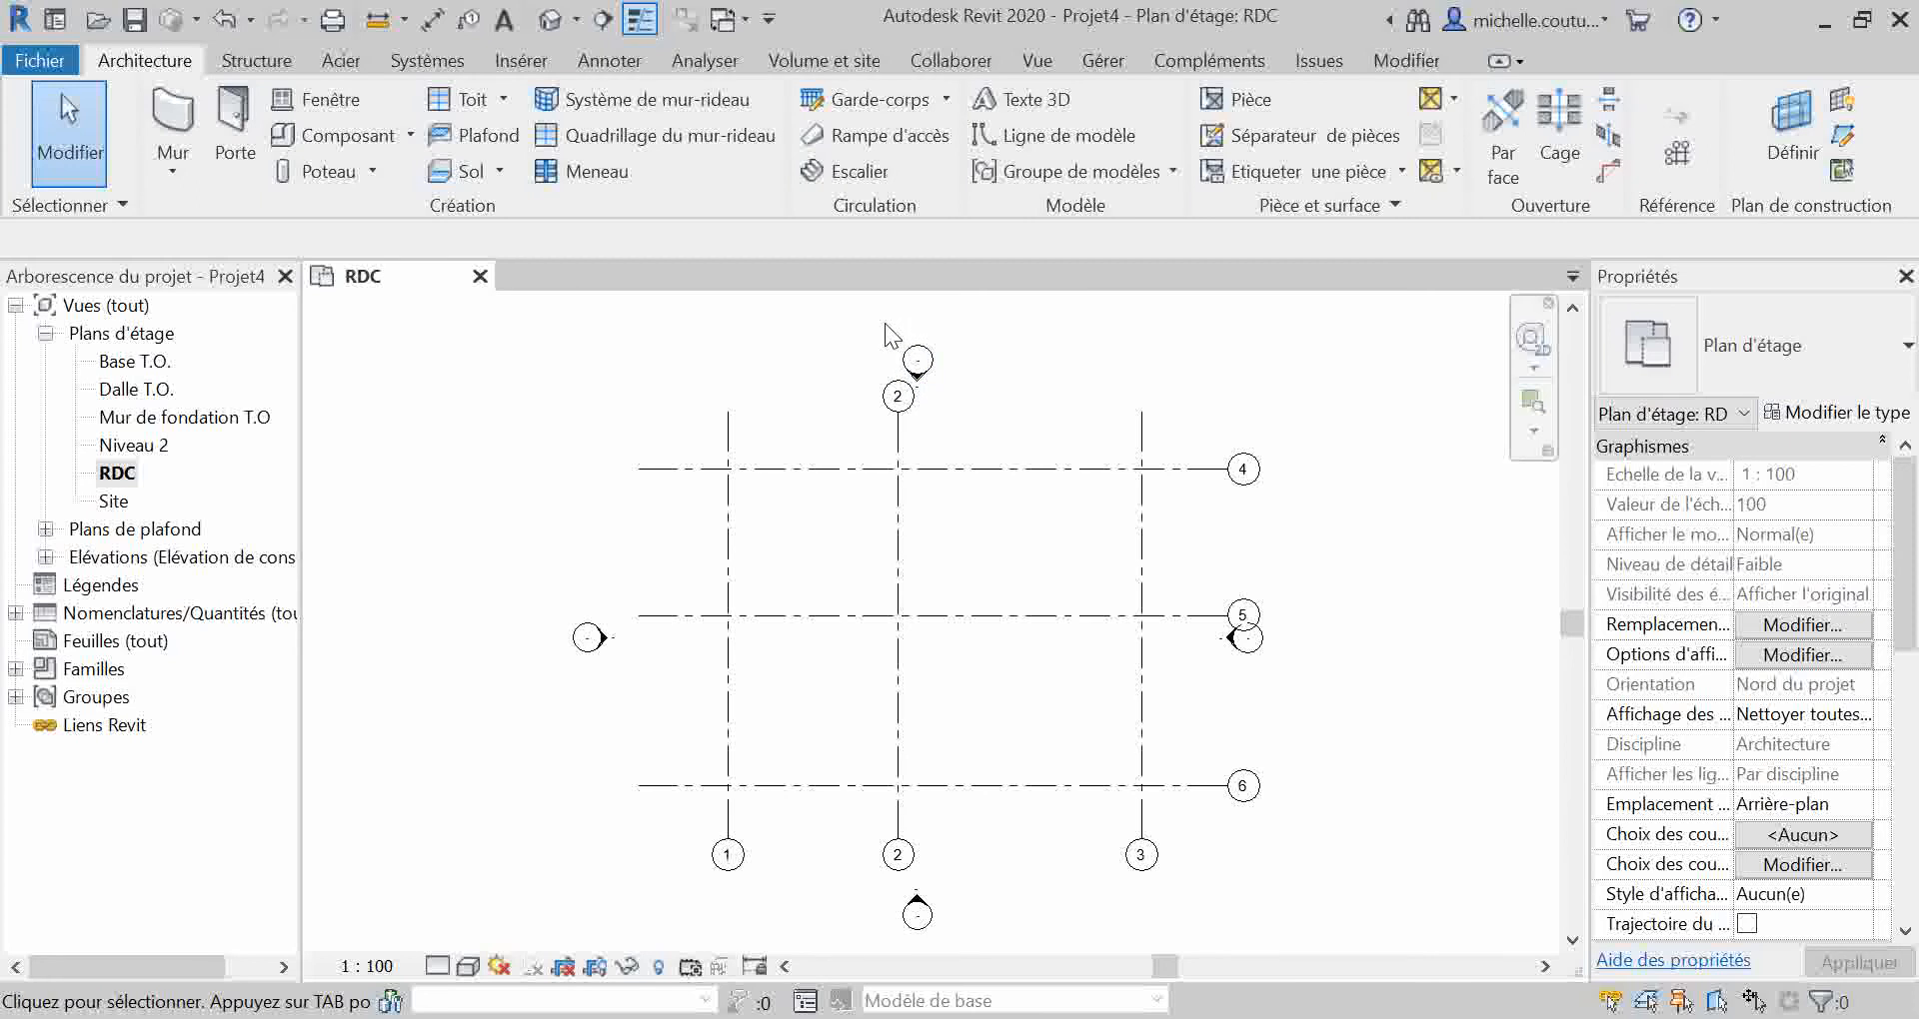
Step: List the elevation views in the project and examine the north elevation marker's circle, arrow and view line
{"action": "left_click", "coordinate": [45, 558]}
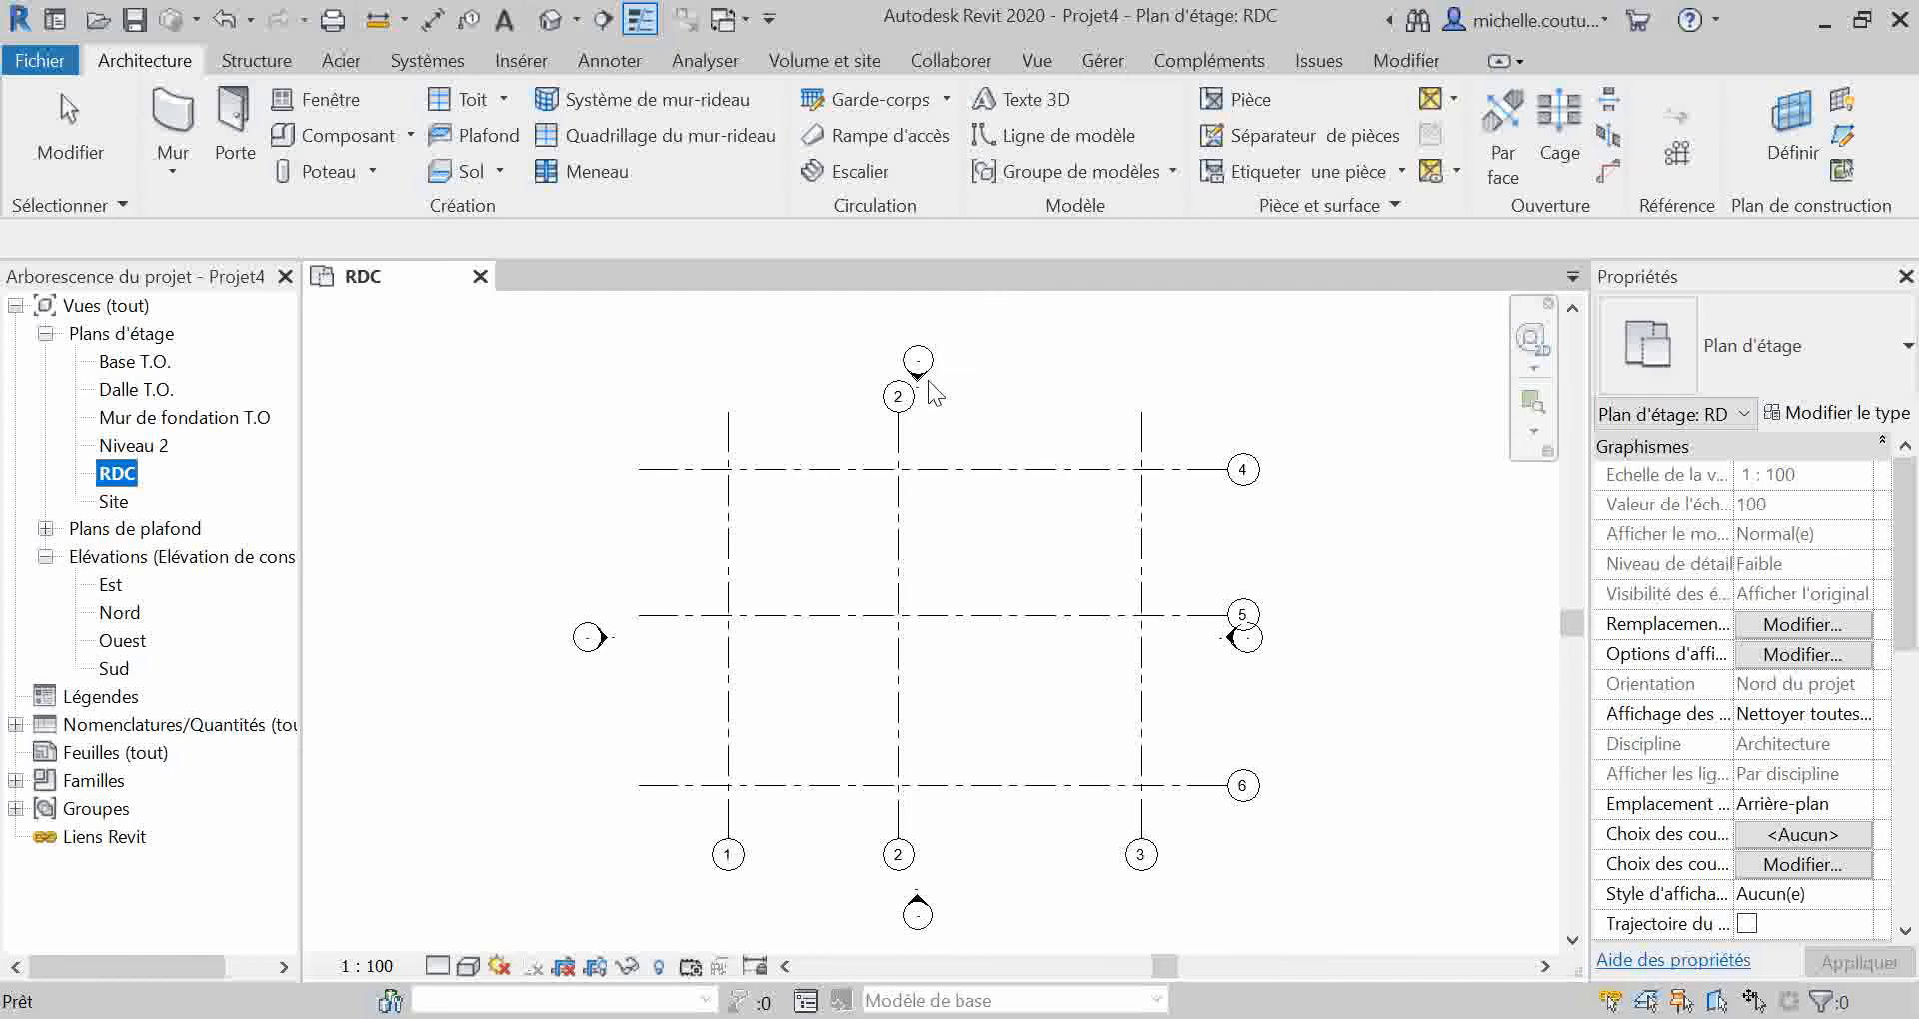
{"action": "left_click", "coordinate": [964, 345]}
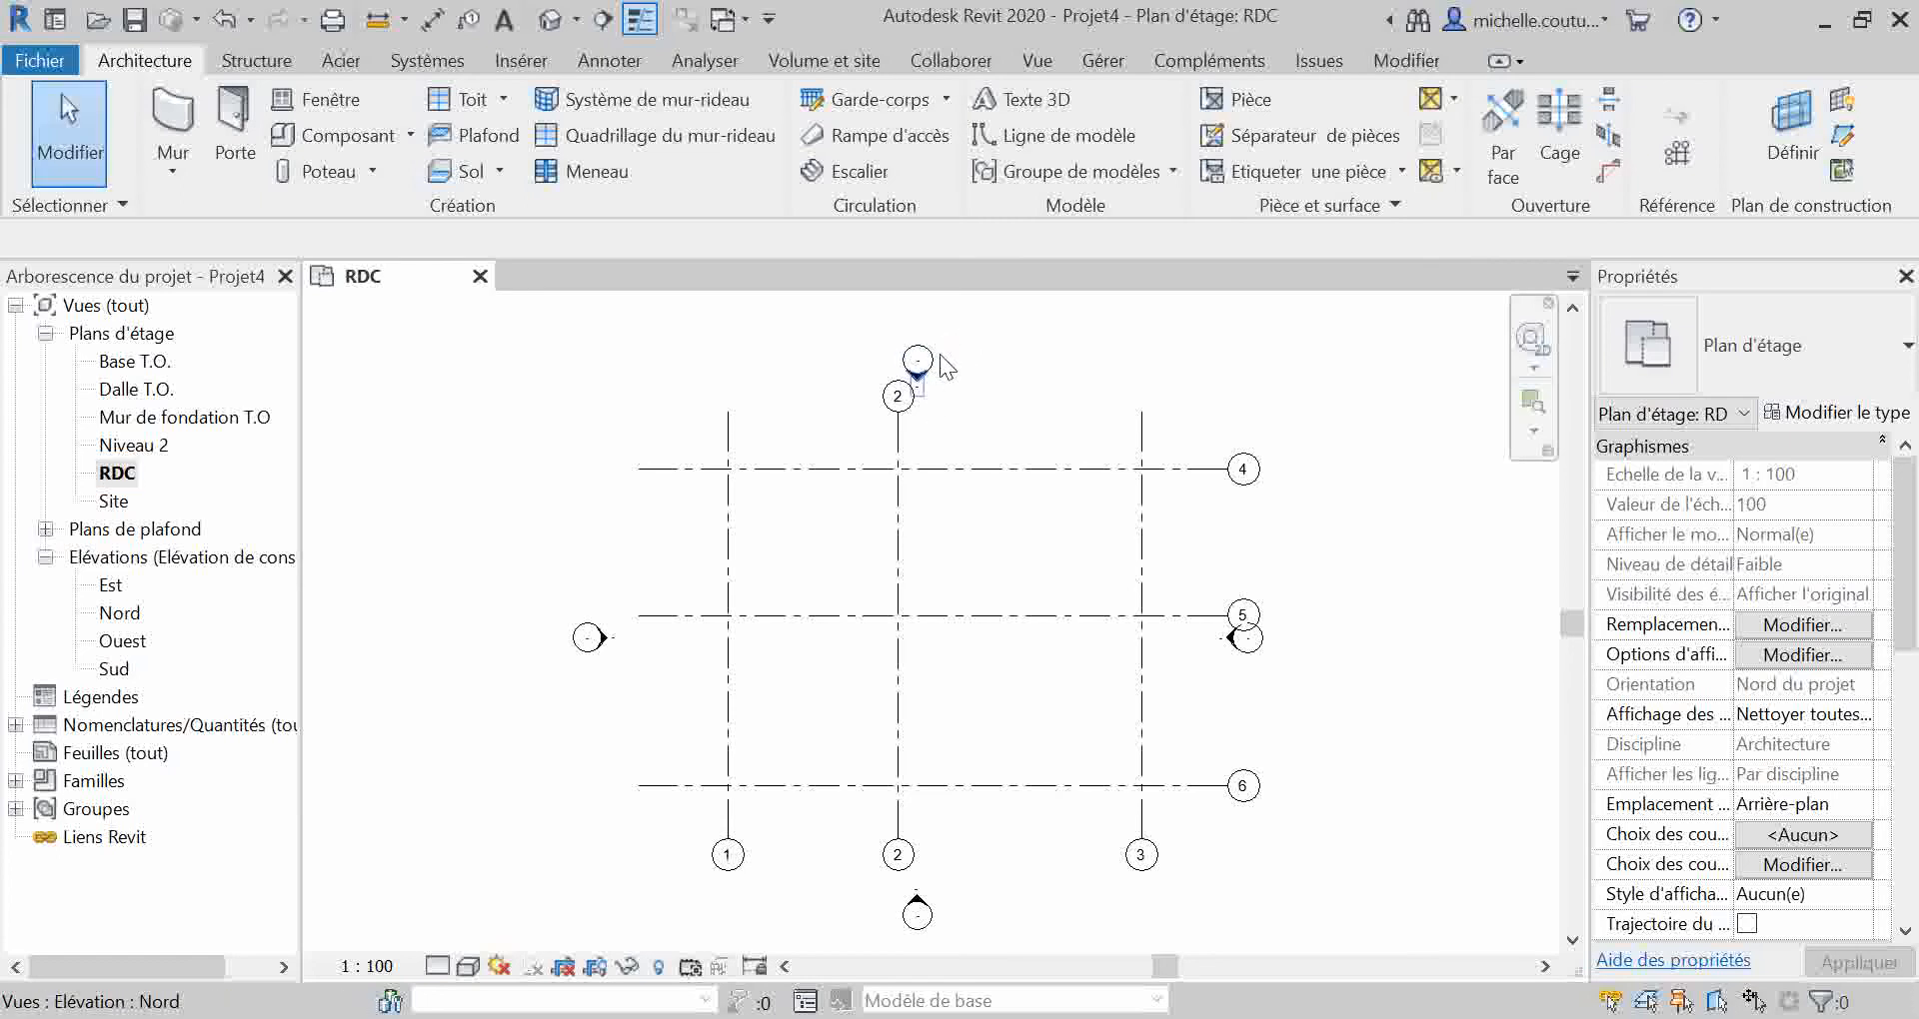
{"action": "mouse_move", "coordinate": [970, 337]}
{"action": "left_mouse_down"}
{"action": "mouse_move", "coordinate": [941, 372]}
{"action": "mouse_move", "coordinate": [845, 380]}
{"action": "mouse_move", "coordinate": [871, 372]}
{"action": "left_mouse_up"}
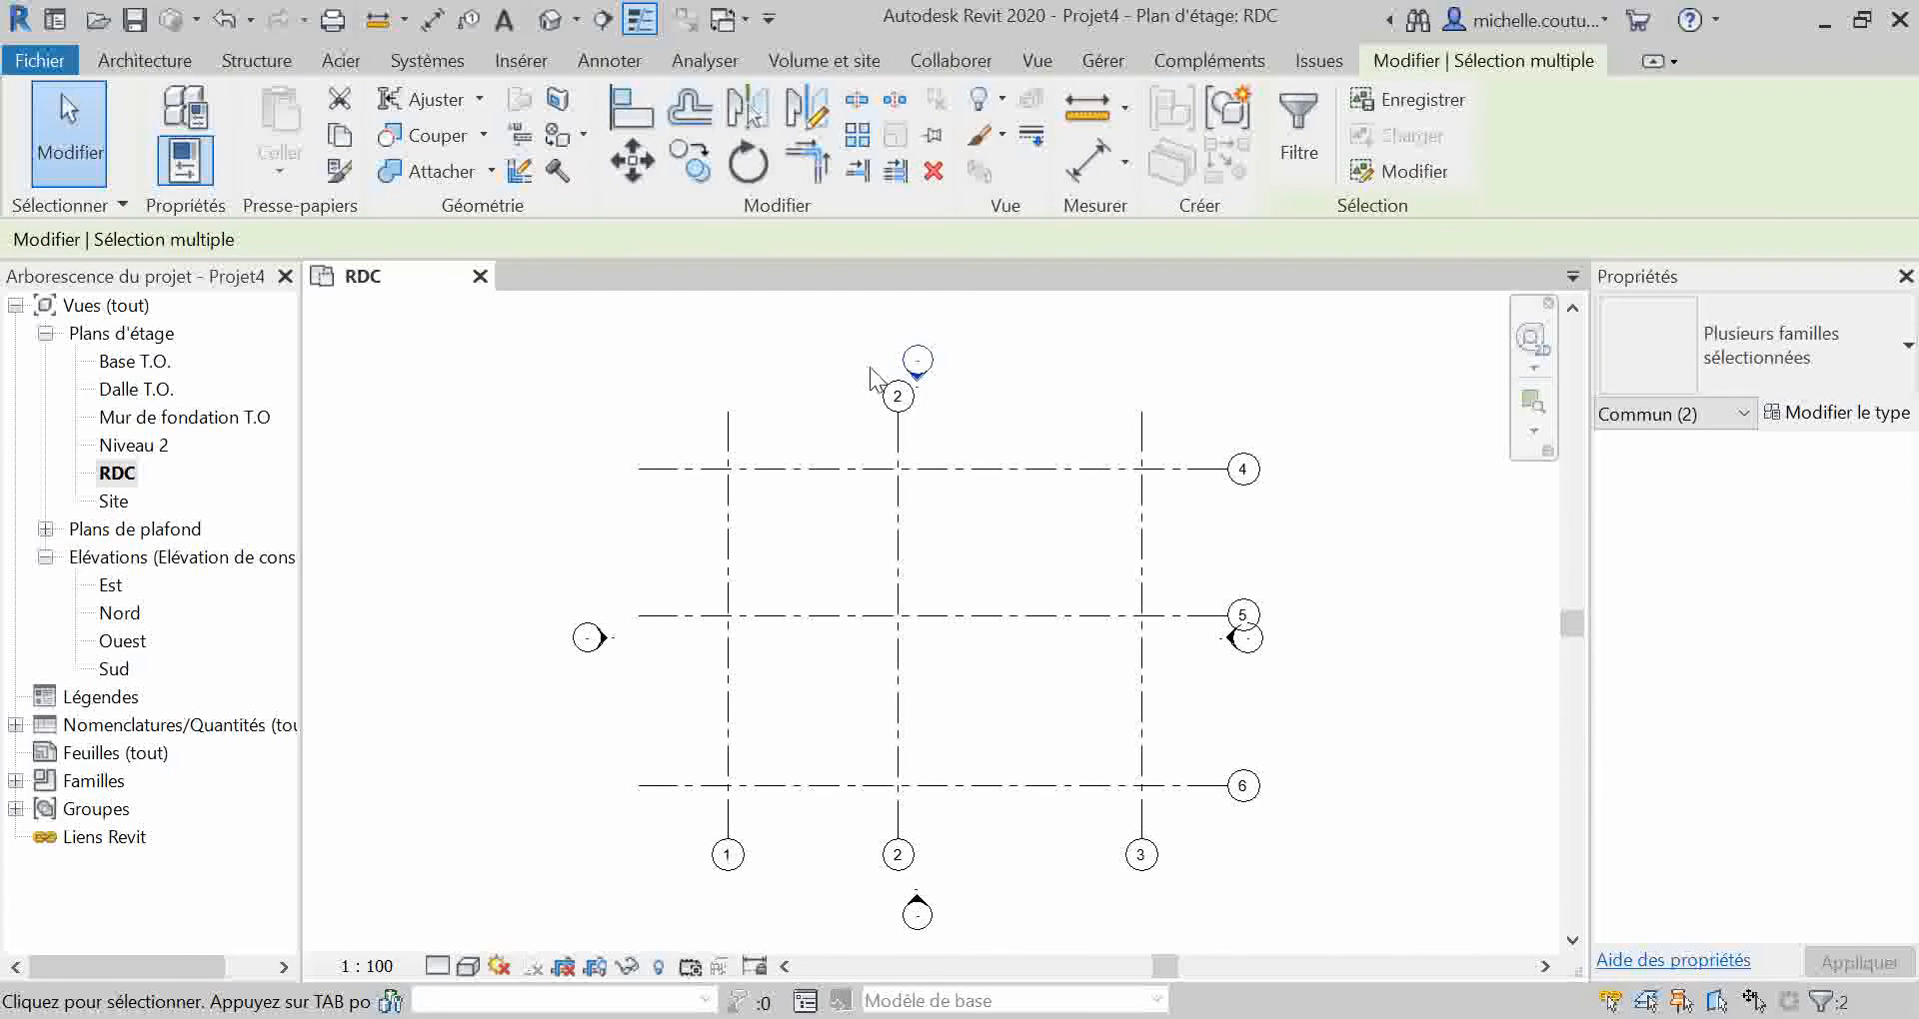
{"action": "left_click", "coordinate": [993, 384]}
{"action": "left_click", "coordinate": [917, 376]}
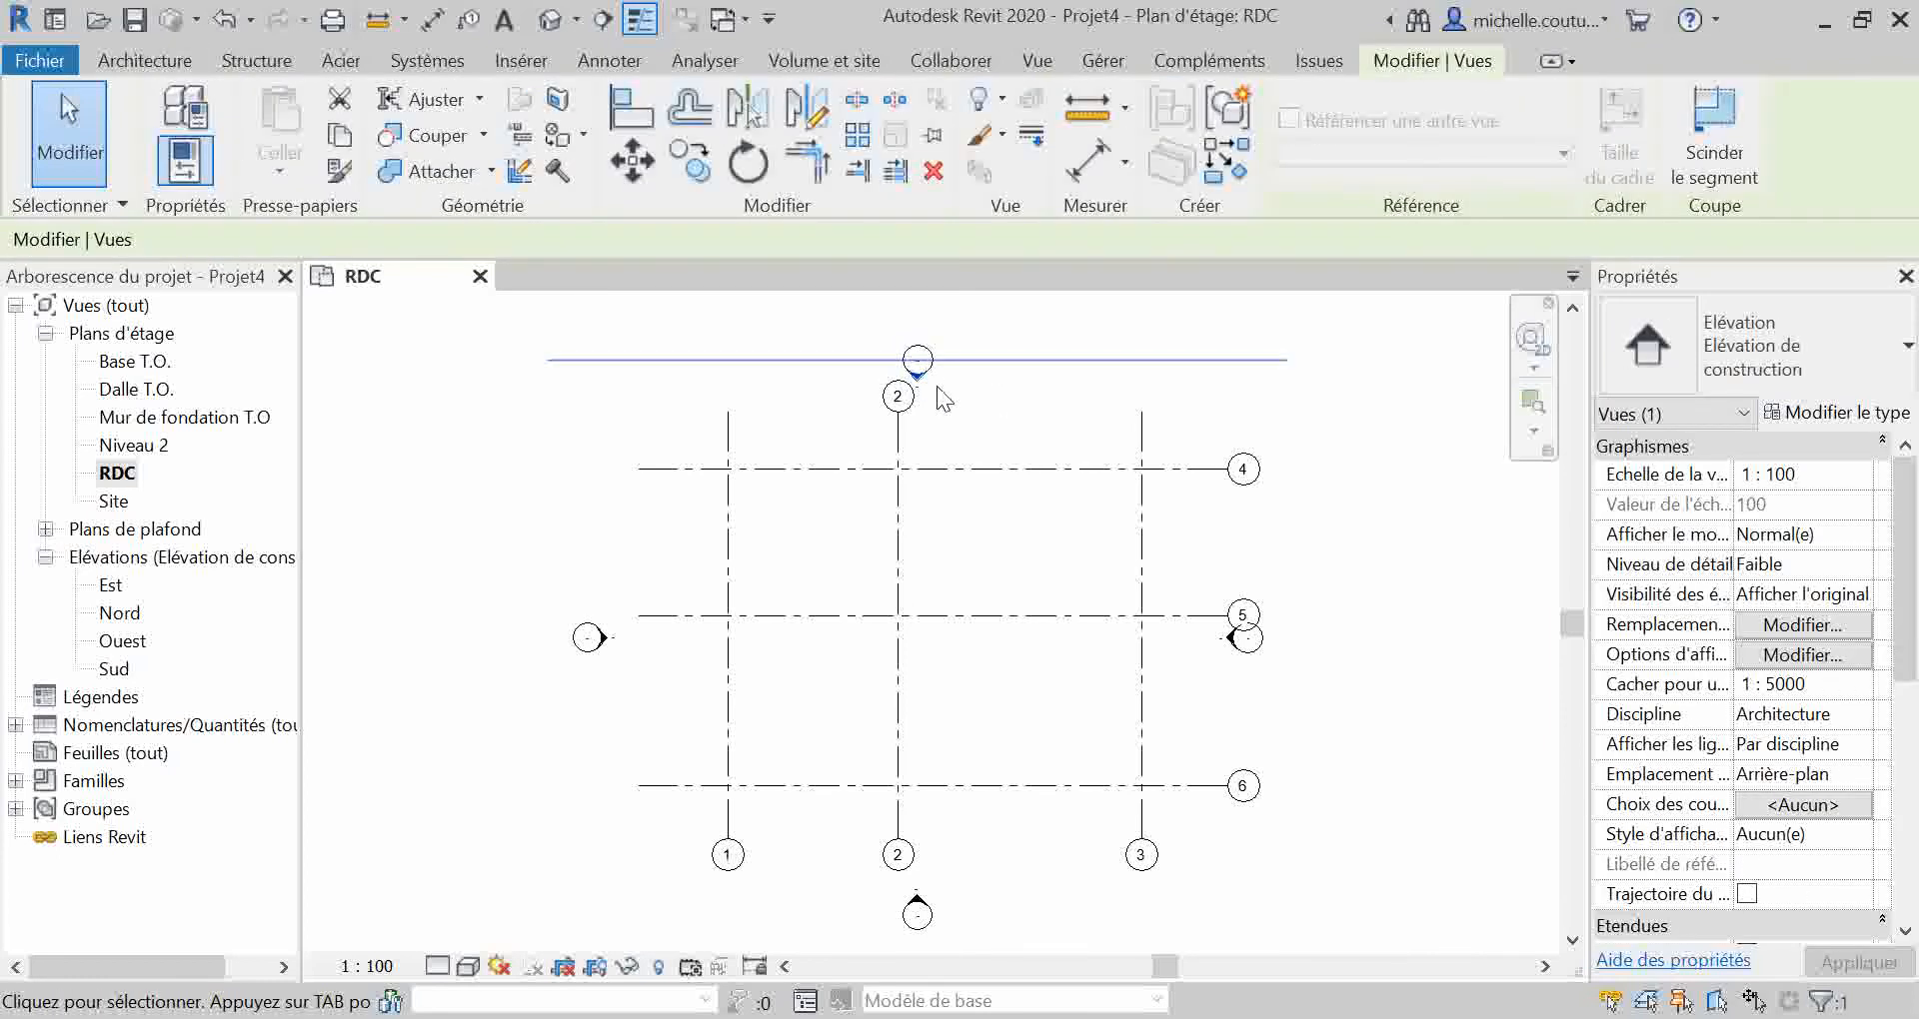
{"action": "left_click", "coordinate": [946, 408]}
{"action": "left_click", "coordinate": [918, 375]}
{"action": "left_click", "coordinate": [950, 370]}
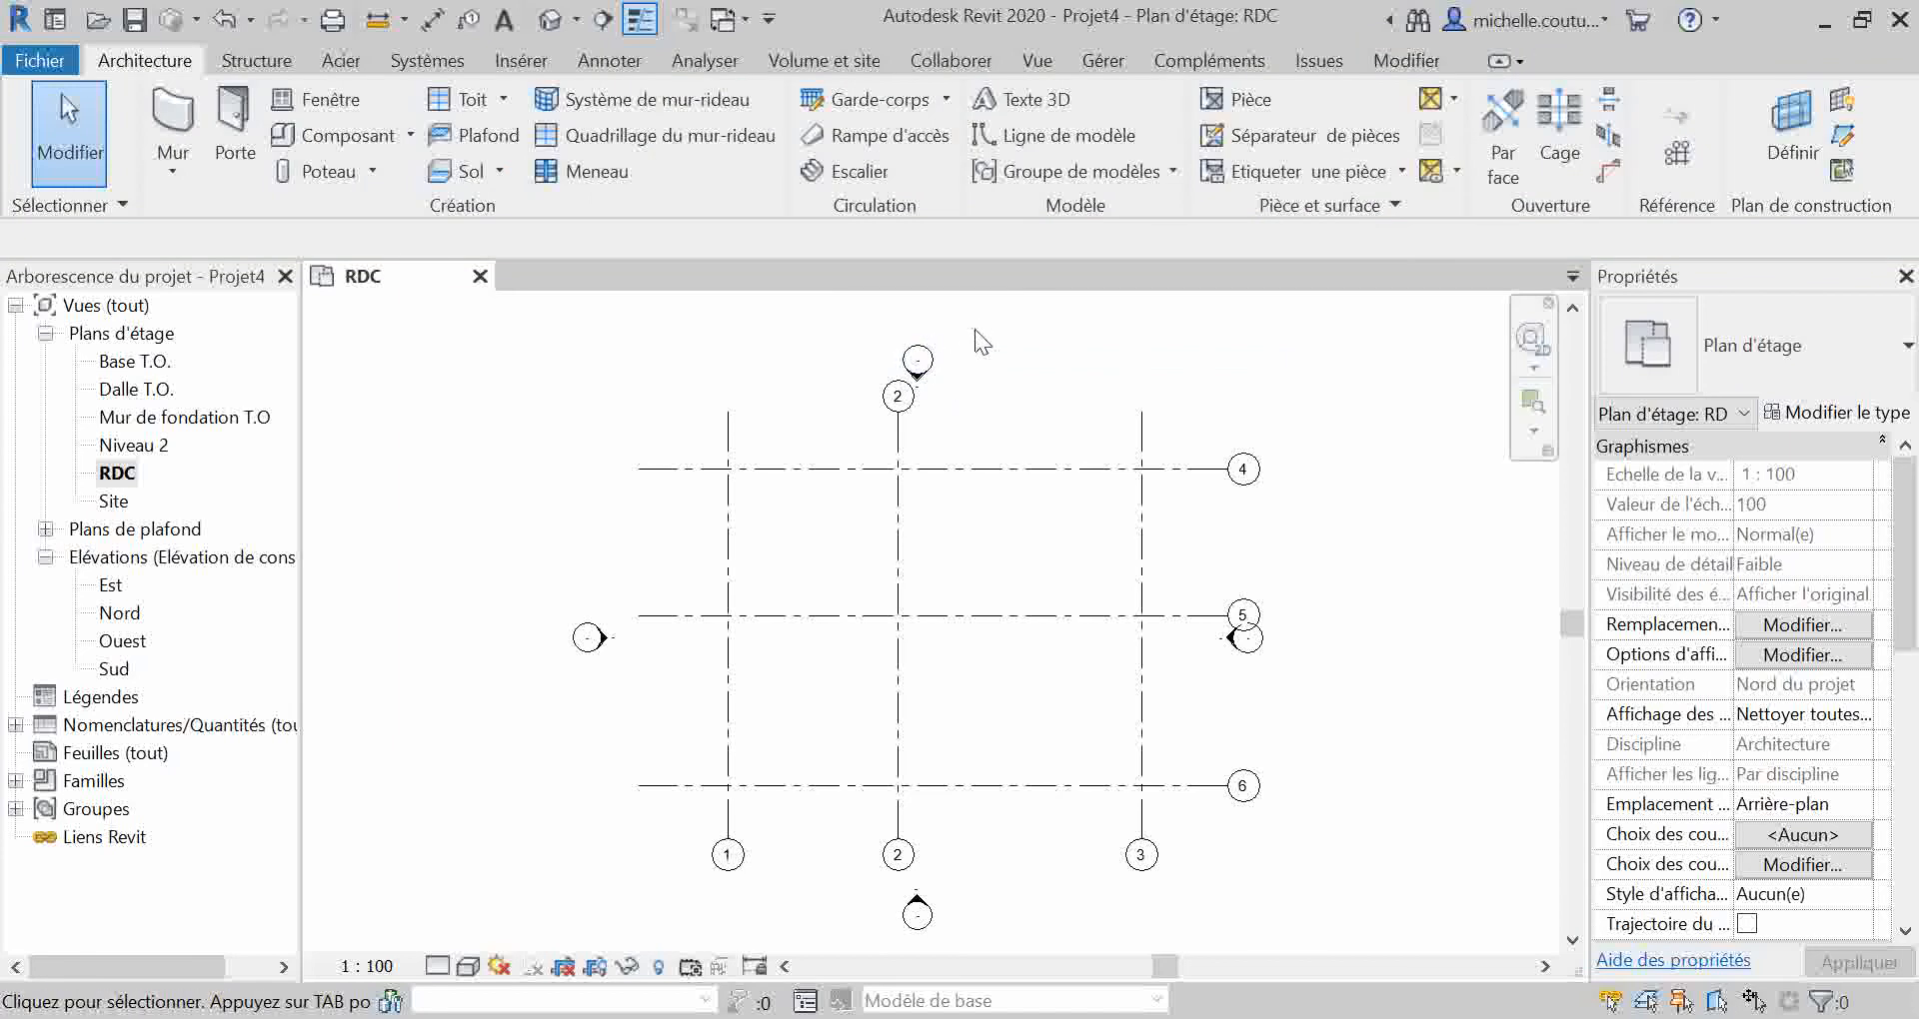
Step: Move the whole north elevation marker, circle and arrow together, upward clear of the grid 2 bubble
{"action": "left_click_drag", "start_coordinate": [970, 320], "coordinate": [871, 368]}
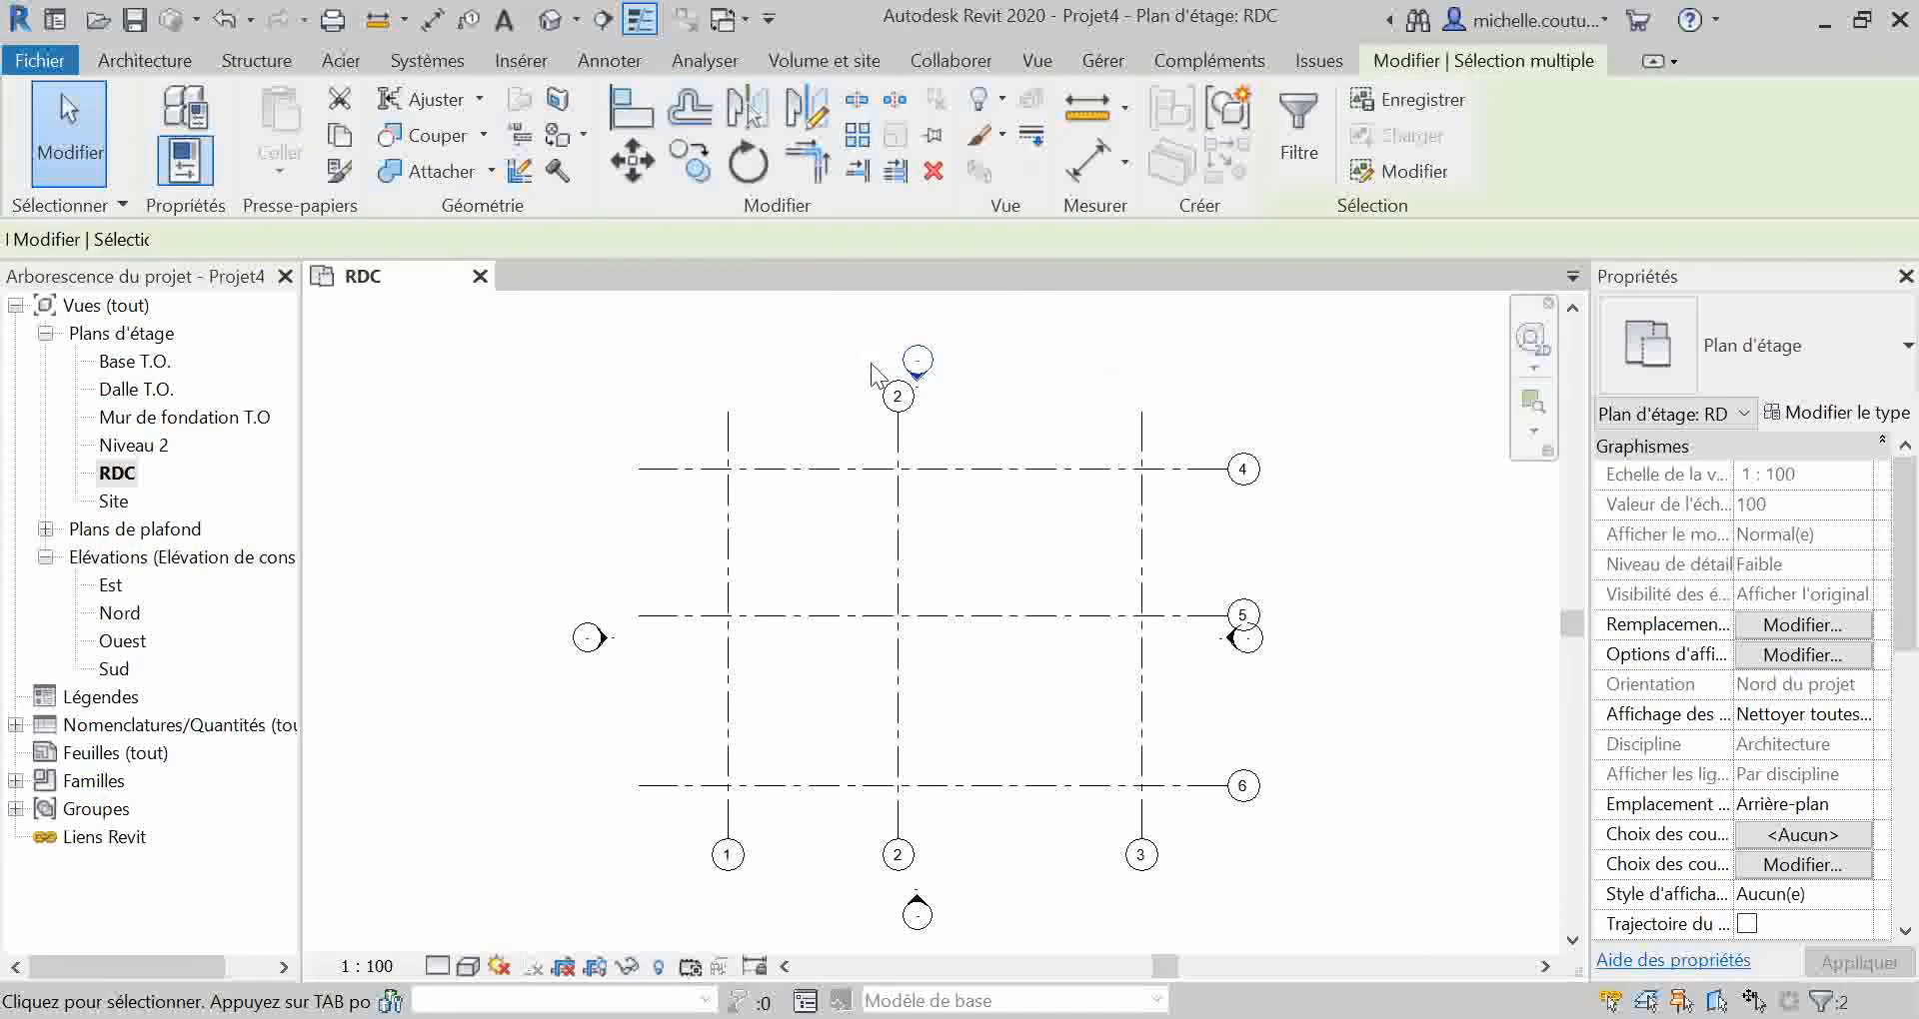
{"action": "left_click", "coordinate": [644, 171]}
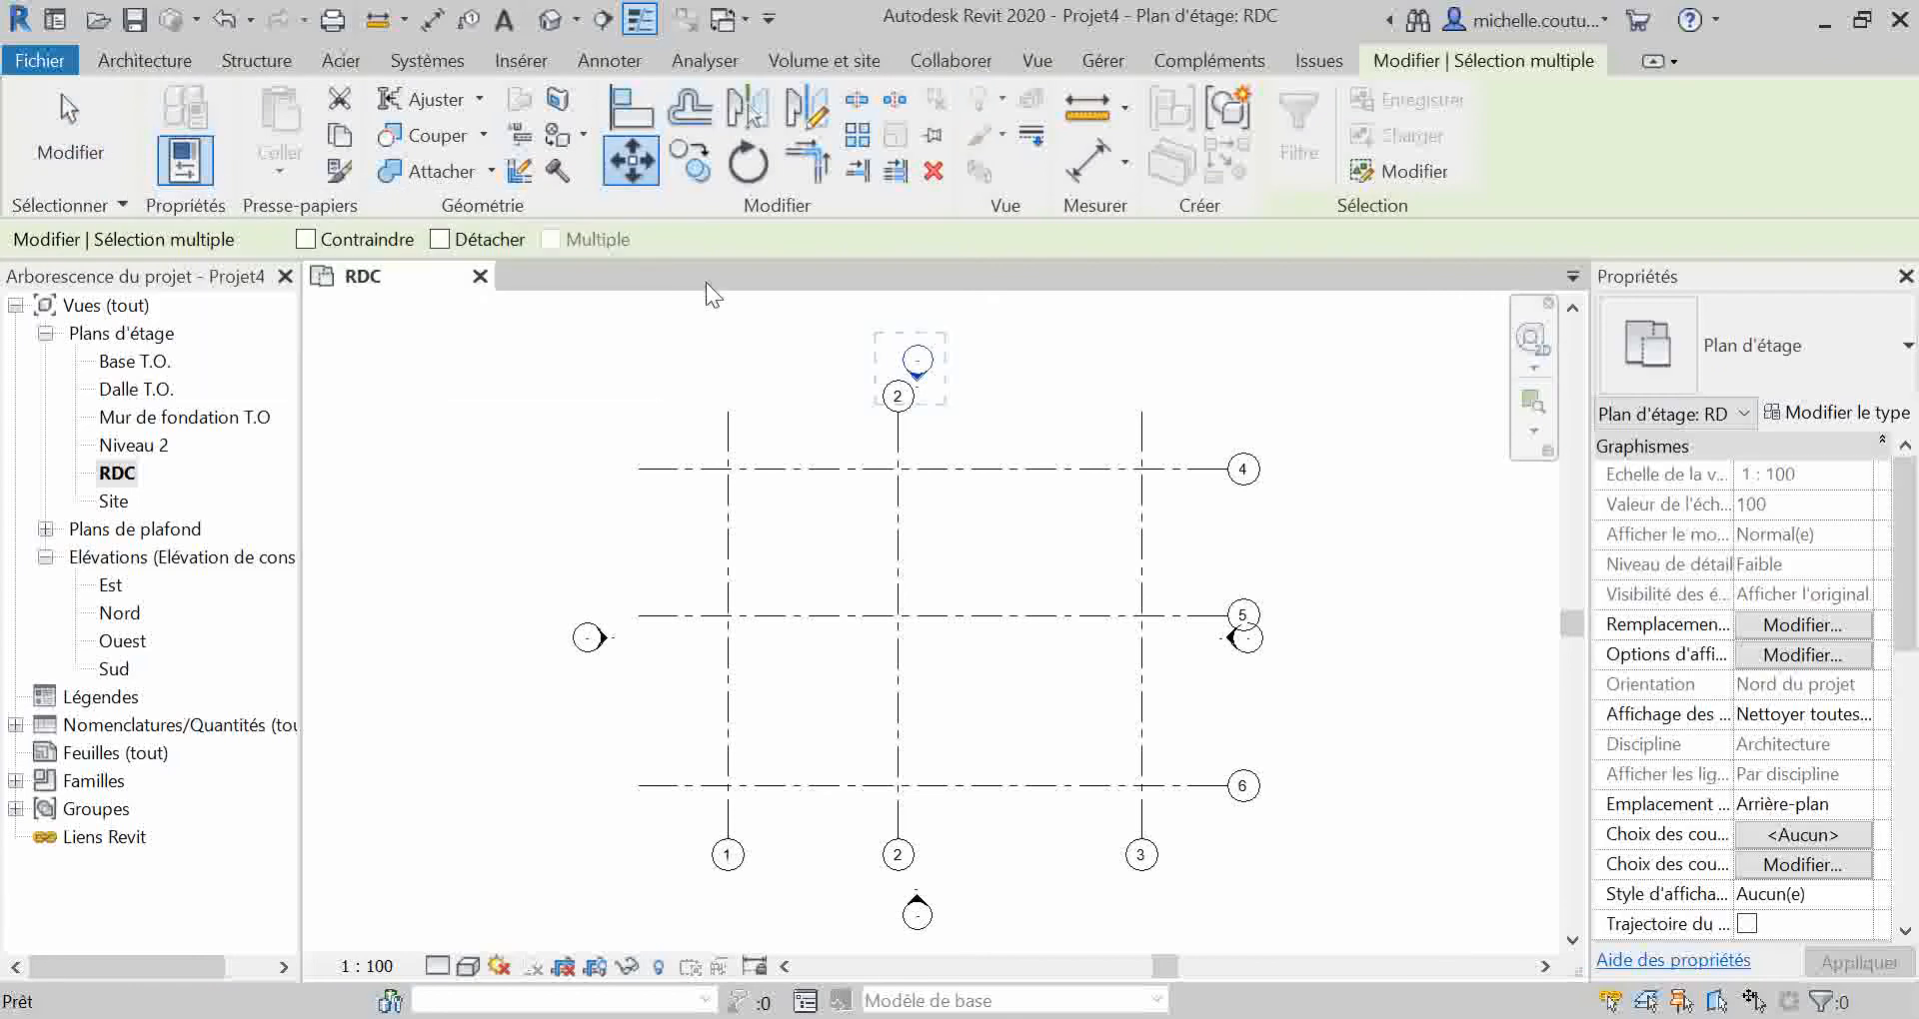
{"action": "left_click", "coordinate": [630, 362]}
{"action": "left_click", "coordinate": [628, 316]}
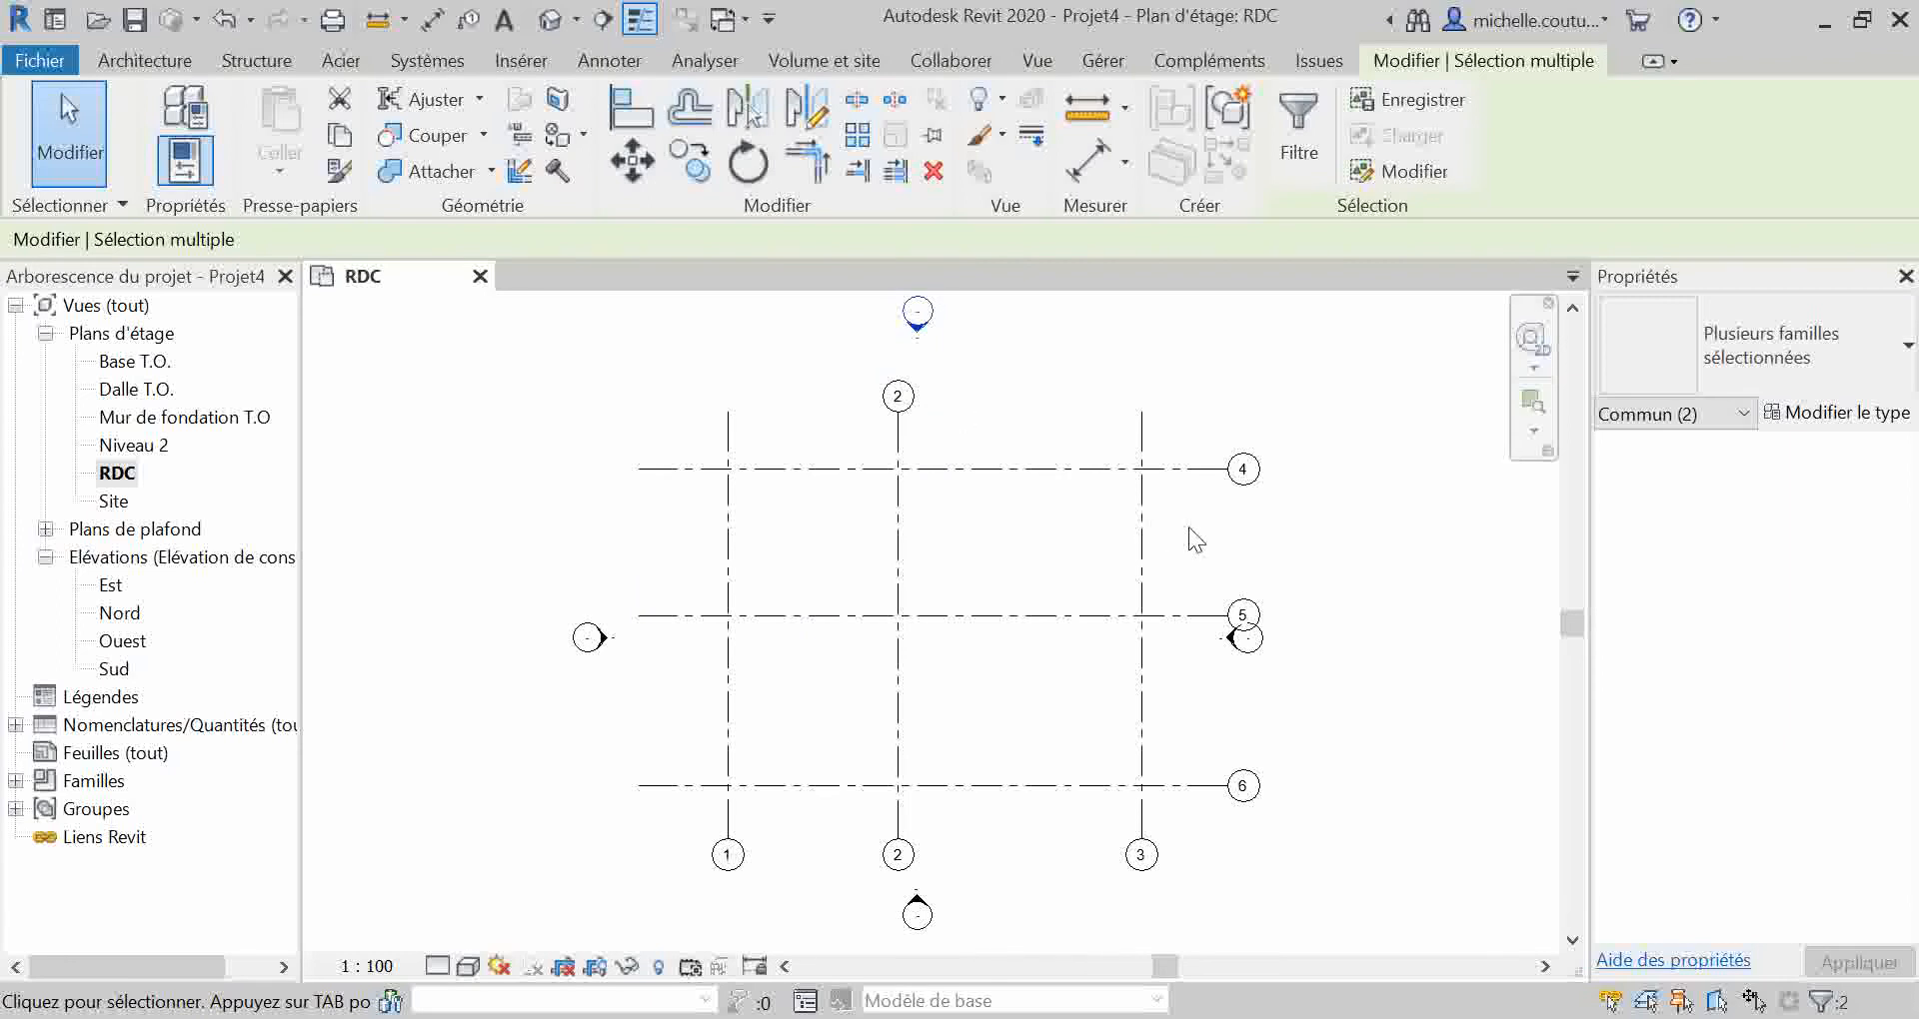
Step: Move the whole east elevation marker to the right, clear of the grid 5 bubble
{"action": "left_click_drag", "start_coordinate": [1294, 696], "coordinate": [1220, 640]}
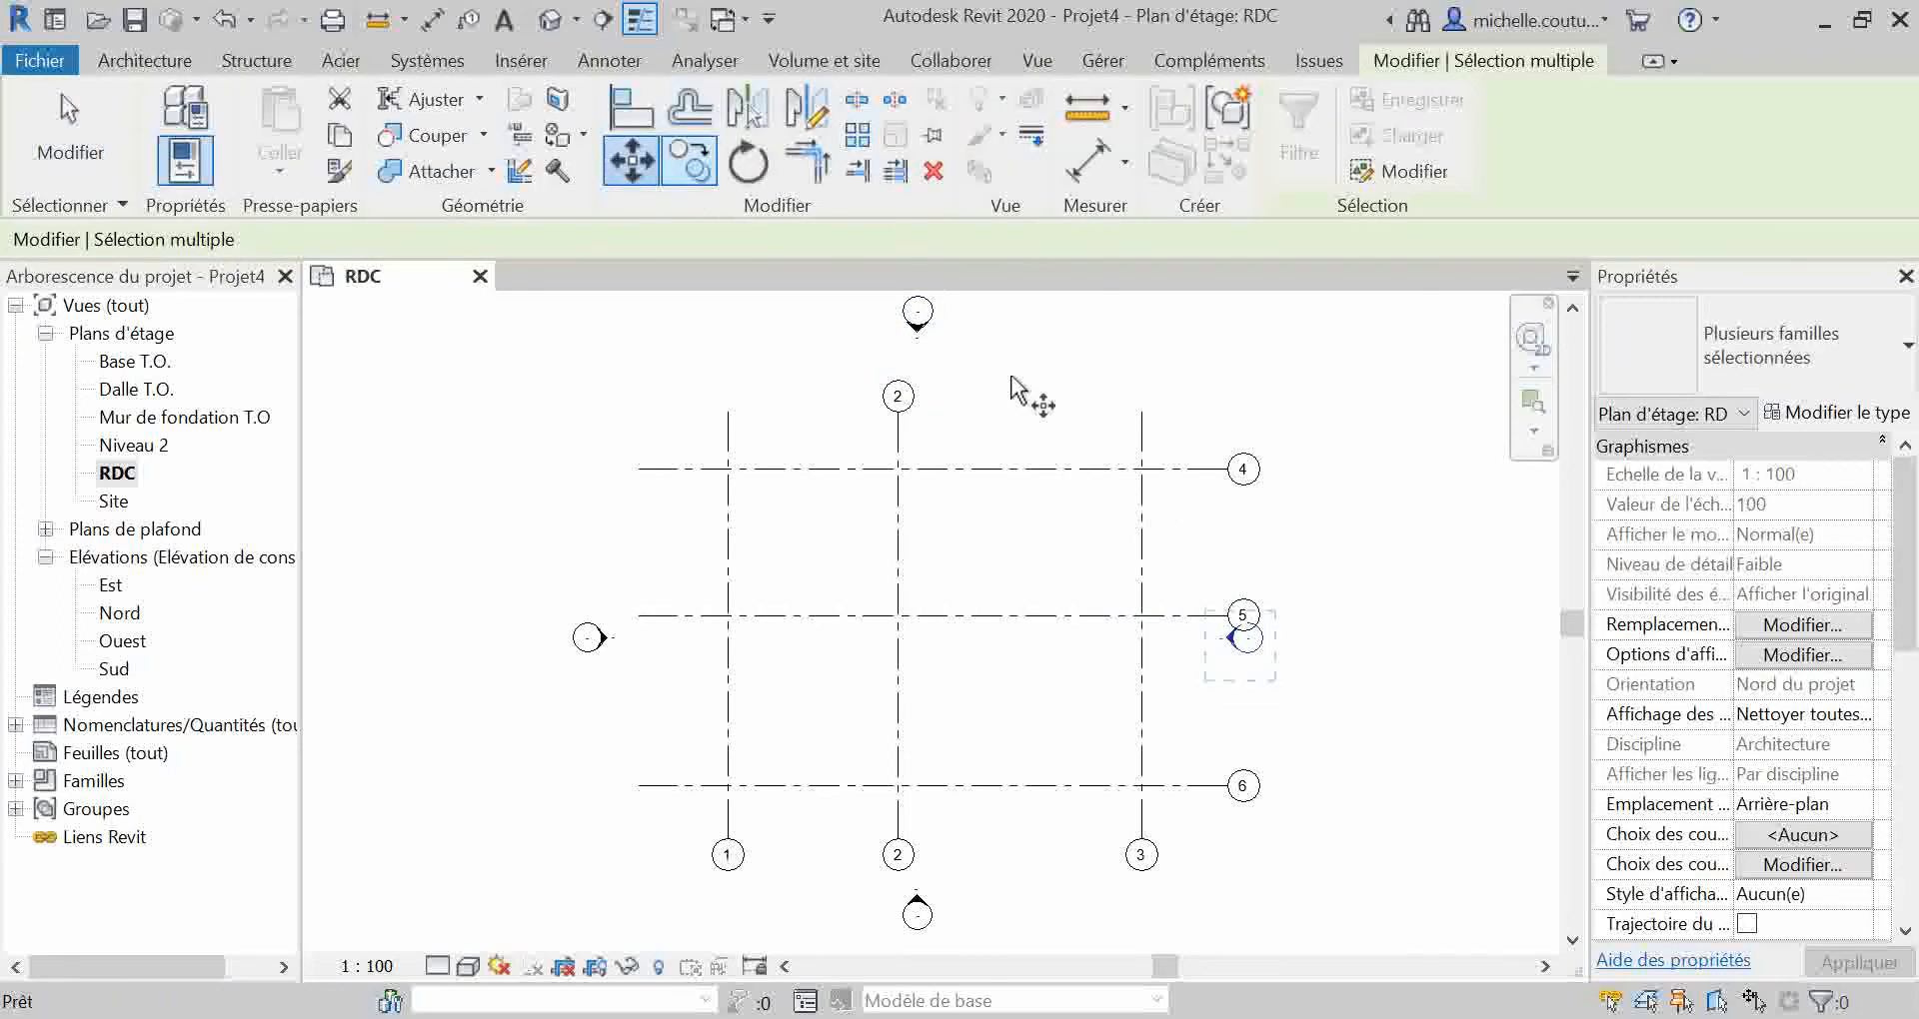
{"action": "left_click", "coordinate": [1314, 675]}
{"action": "left_click", "coordinate": [1412, 676]}
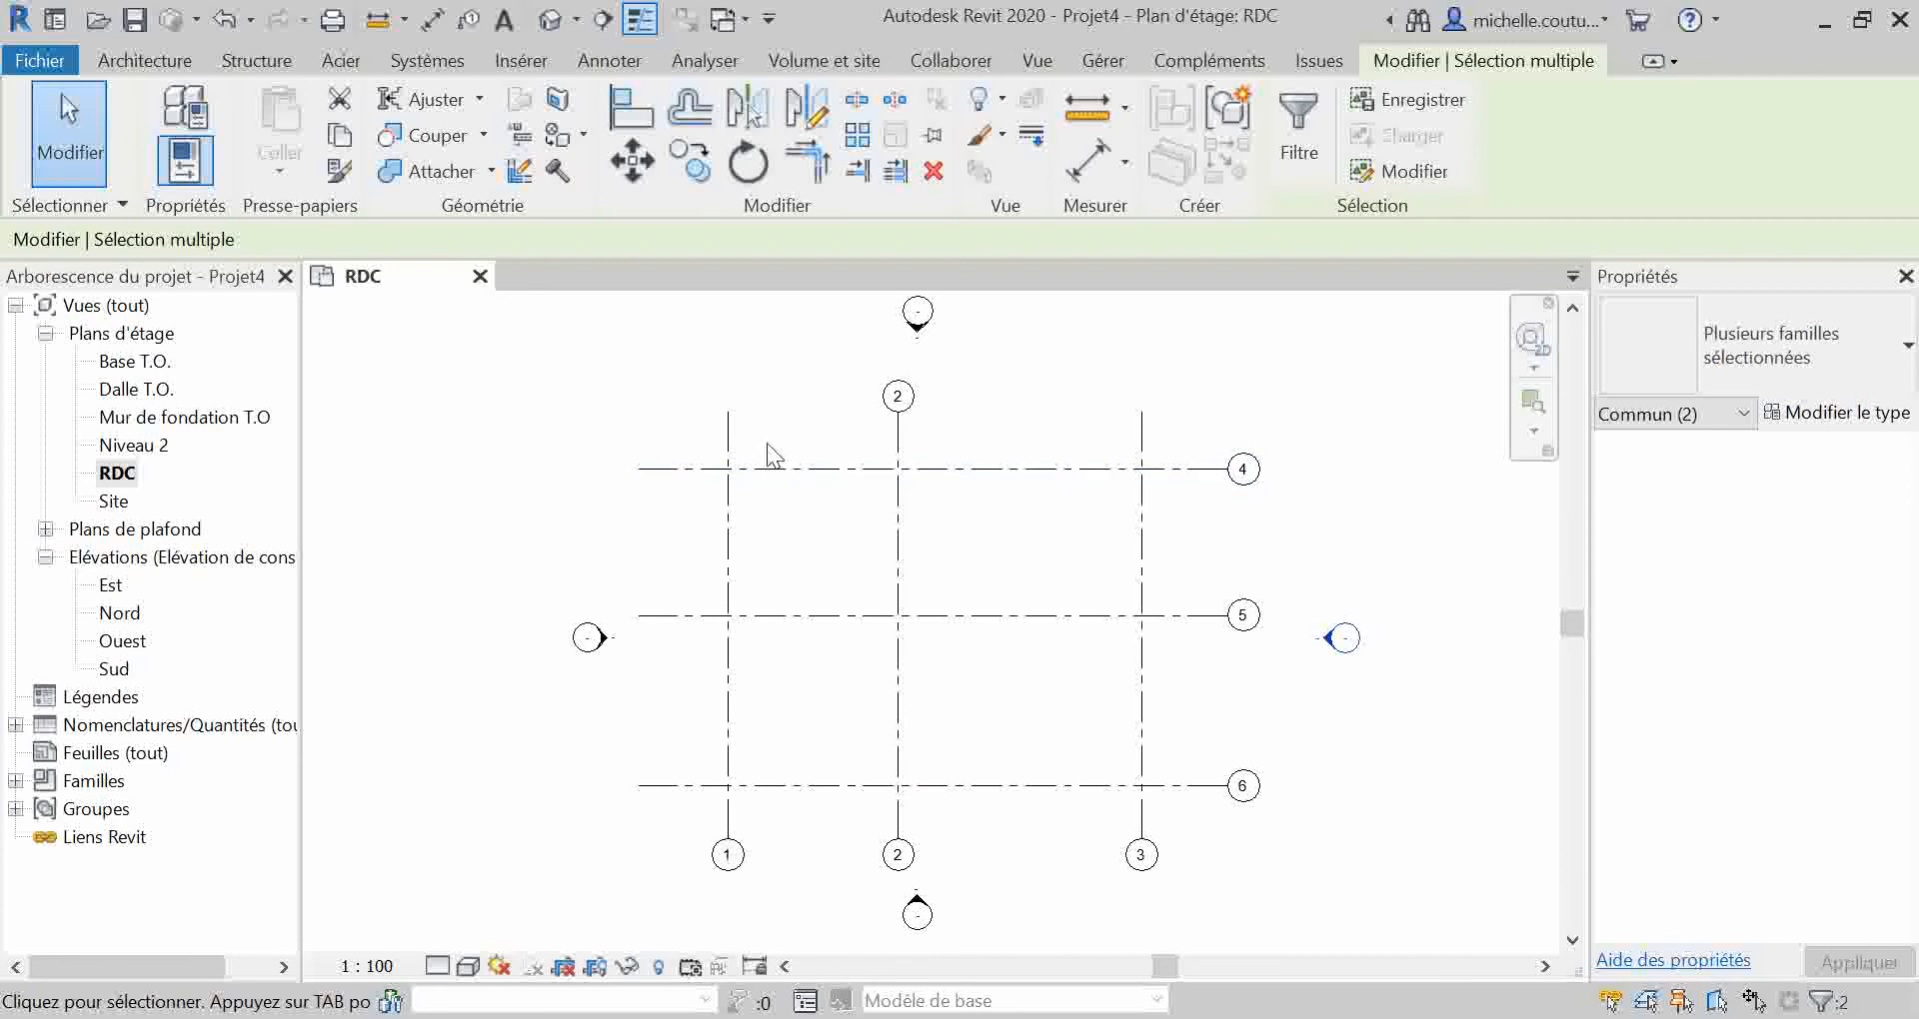
Step: Show the grid bubbles at the upper ends of vertical grid lines 1 and 3
{"action": "left_click", "coordinate": [728, 447]}
{"action": "left_click", "coordinate": [728, 349]}
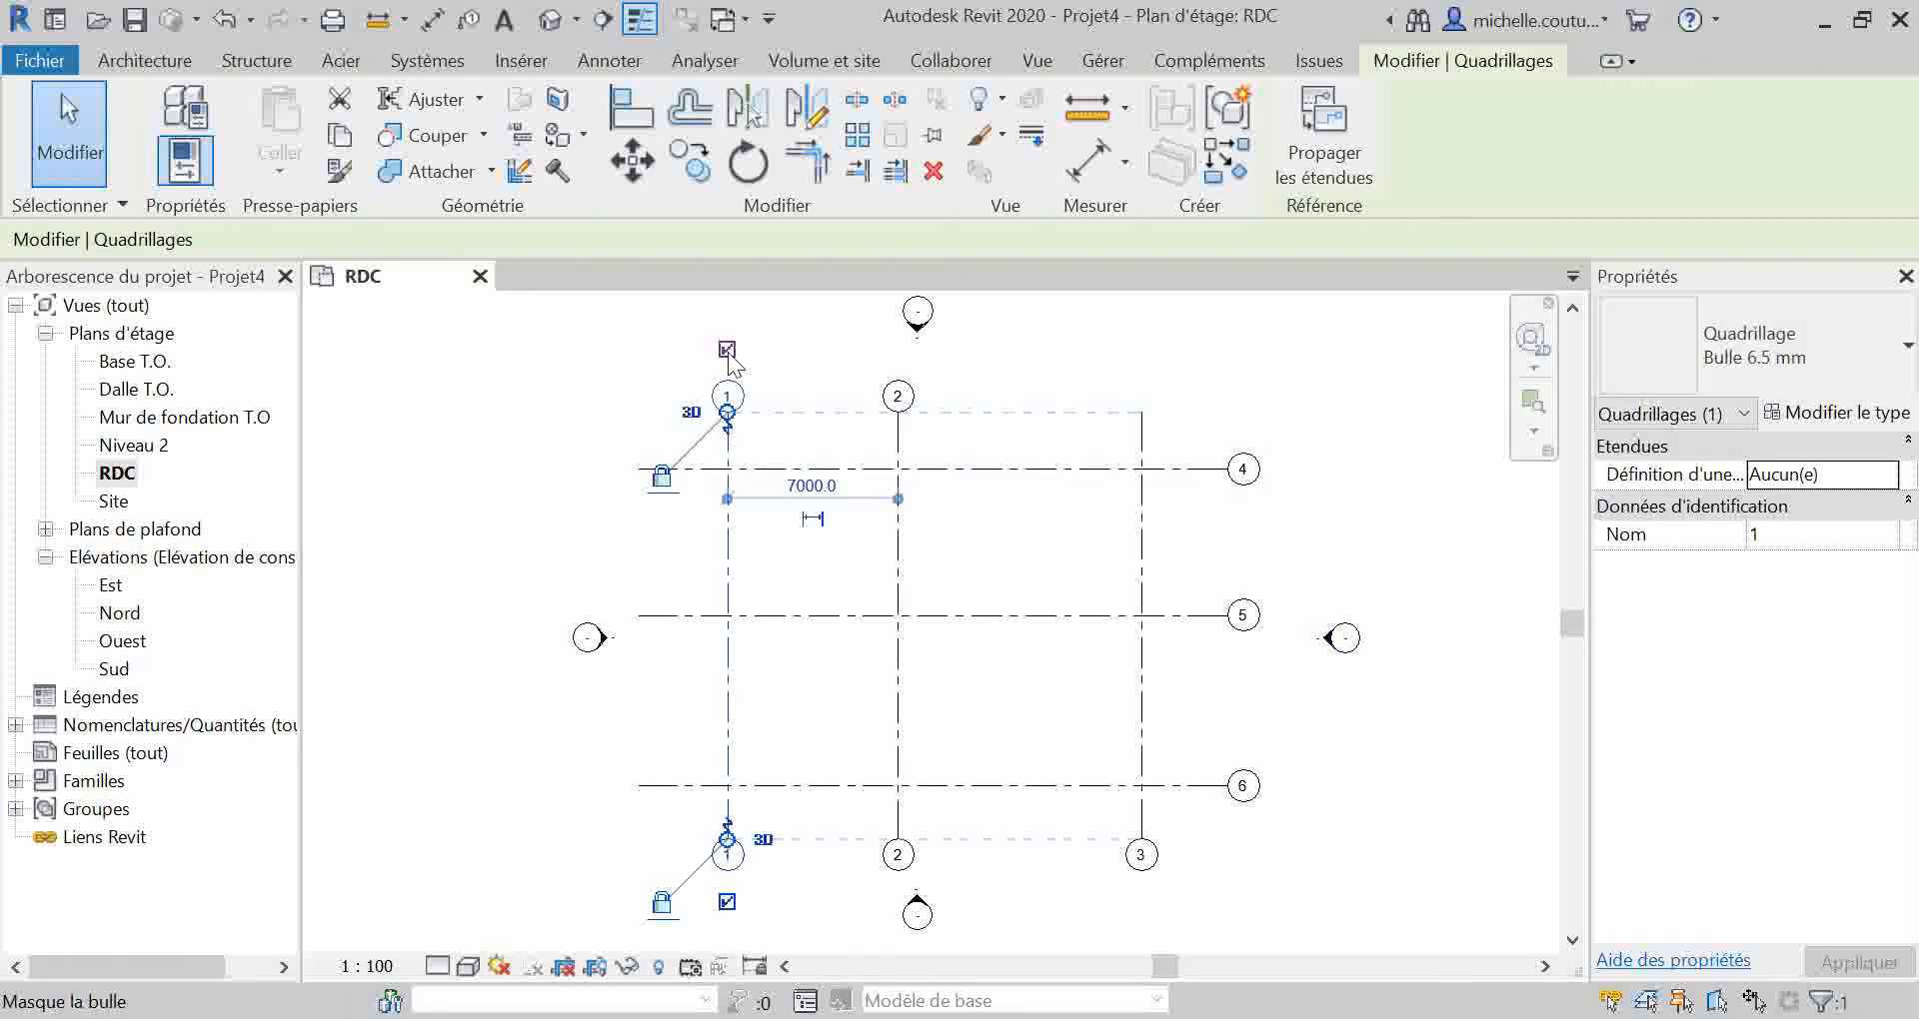
{"action": "left_click", "coordinate": [1143, 435]}
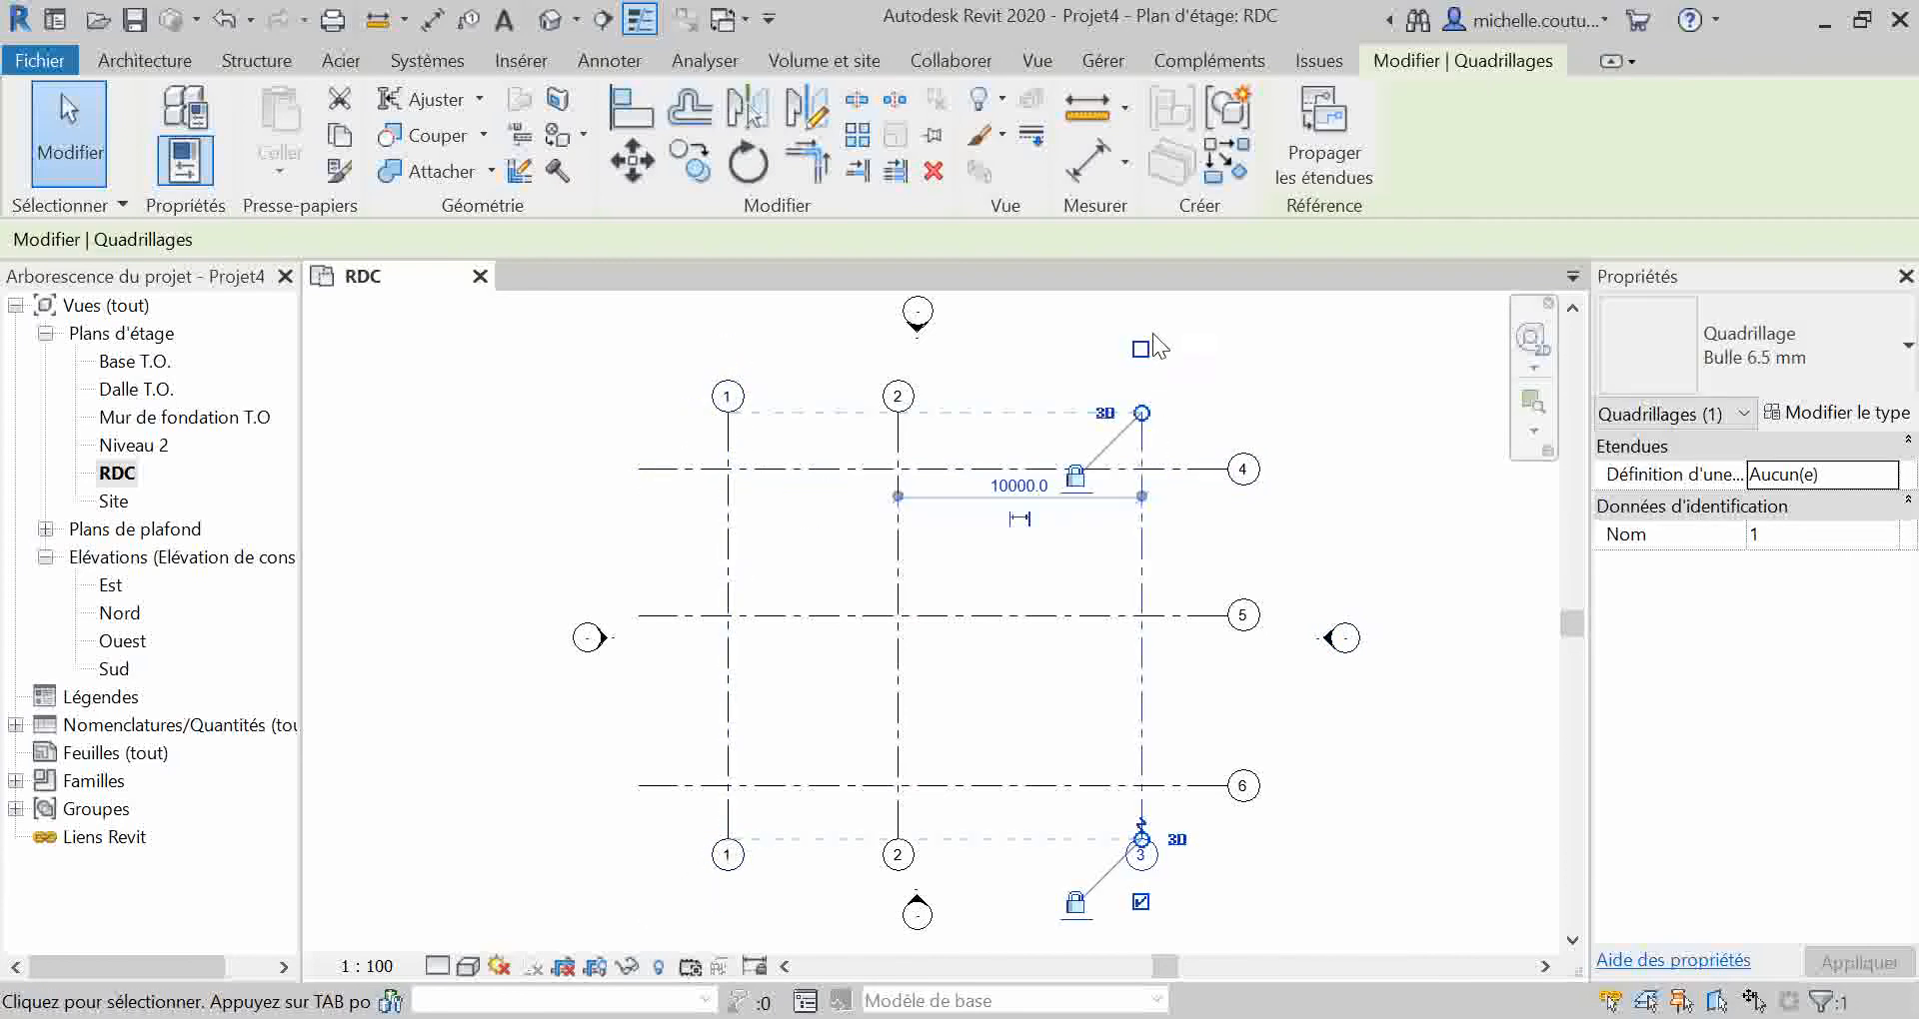
{"action": "left_click", "coordinate": [1140, 350]}
Step: Hide the grid bubbles at the lower ends of vertical grid lines 3, 2 and 1
{"action": "left_click", "coordinate": [1140, 902]}
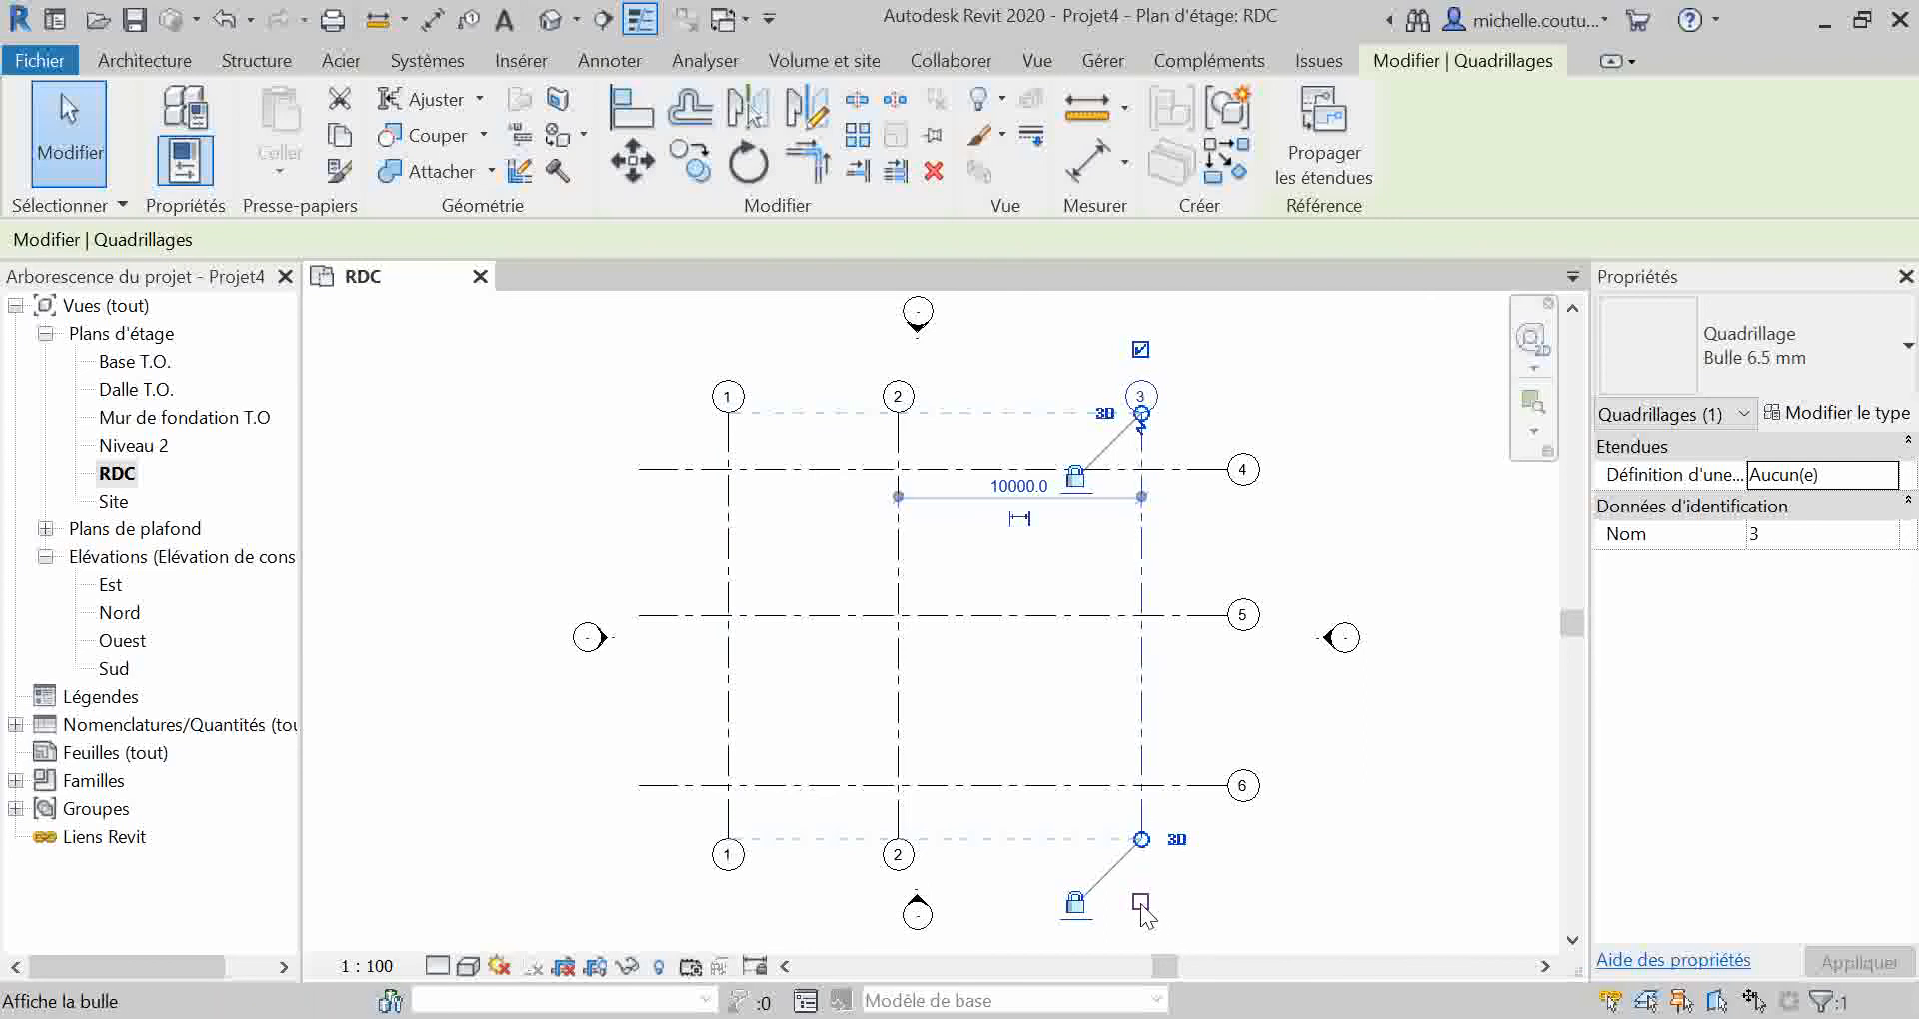
{"action": "left_click", "coordinate": [898, 862]}
{"action": "left_click", "coordinate": [897, 903]}
{"action": "left_click", "coordinate": [729, 862]}
{"action": "left_click", "coordinate": [726, 902]}
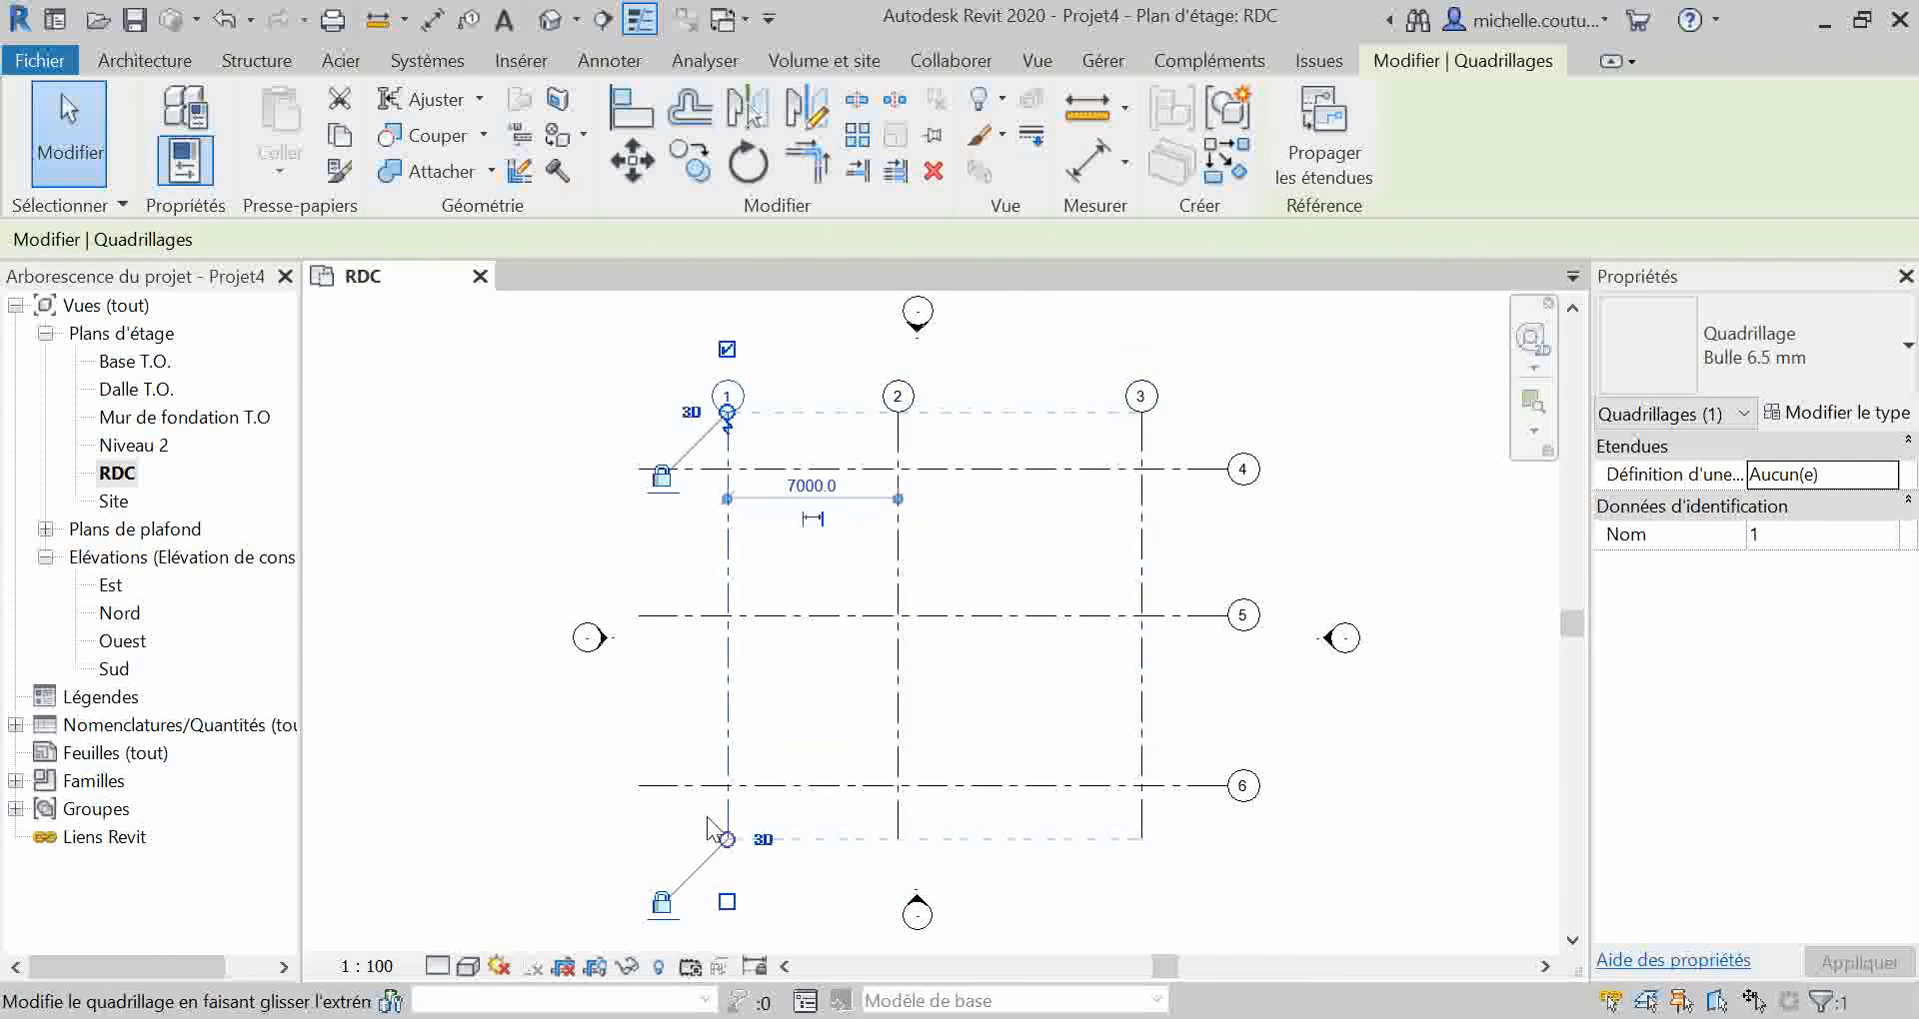
Step: Show the grid bubbles at the left ends of horizontal grid lines 6, 5 and 4
{"action": "left_click", "coordinate": [688, 784]}
{"action": "left_click", "coordinate": [575, 786]}
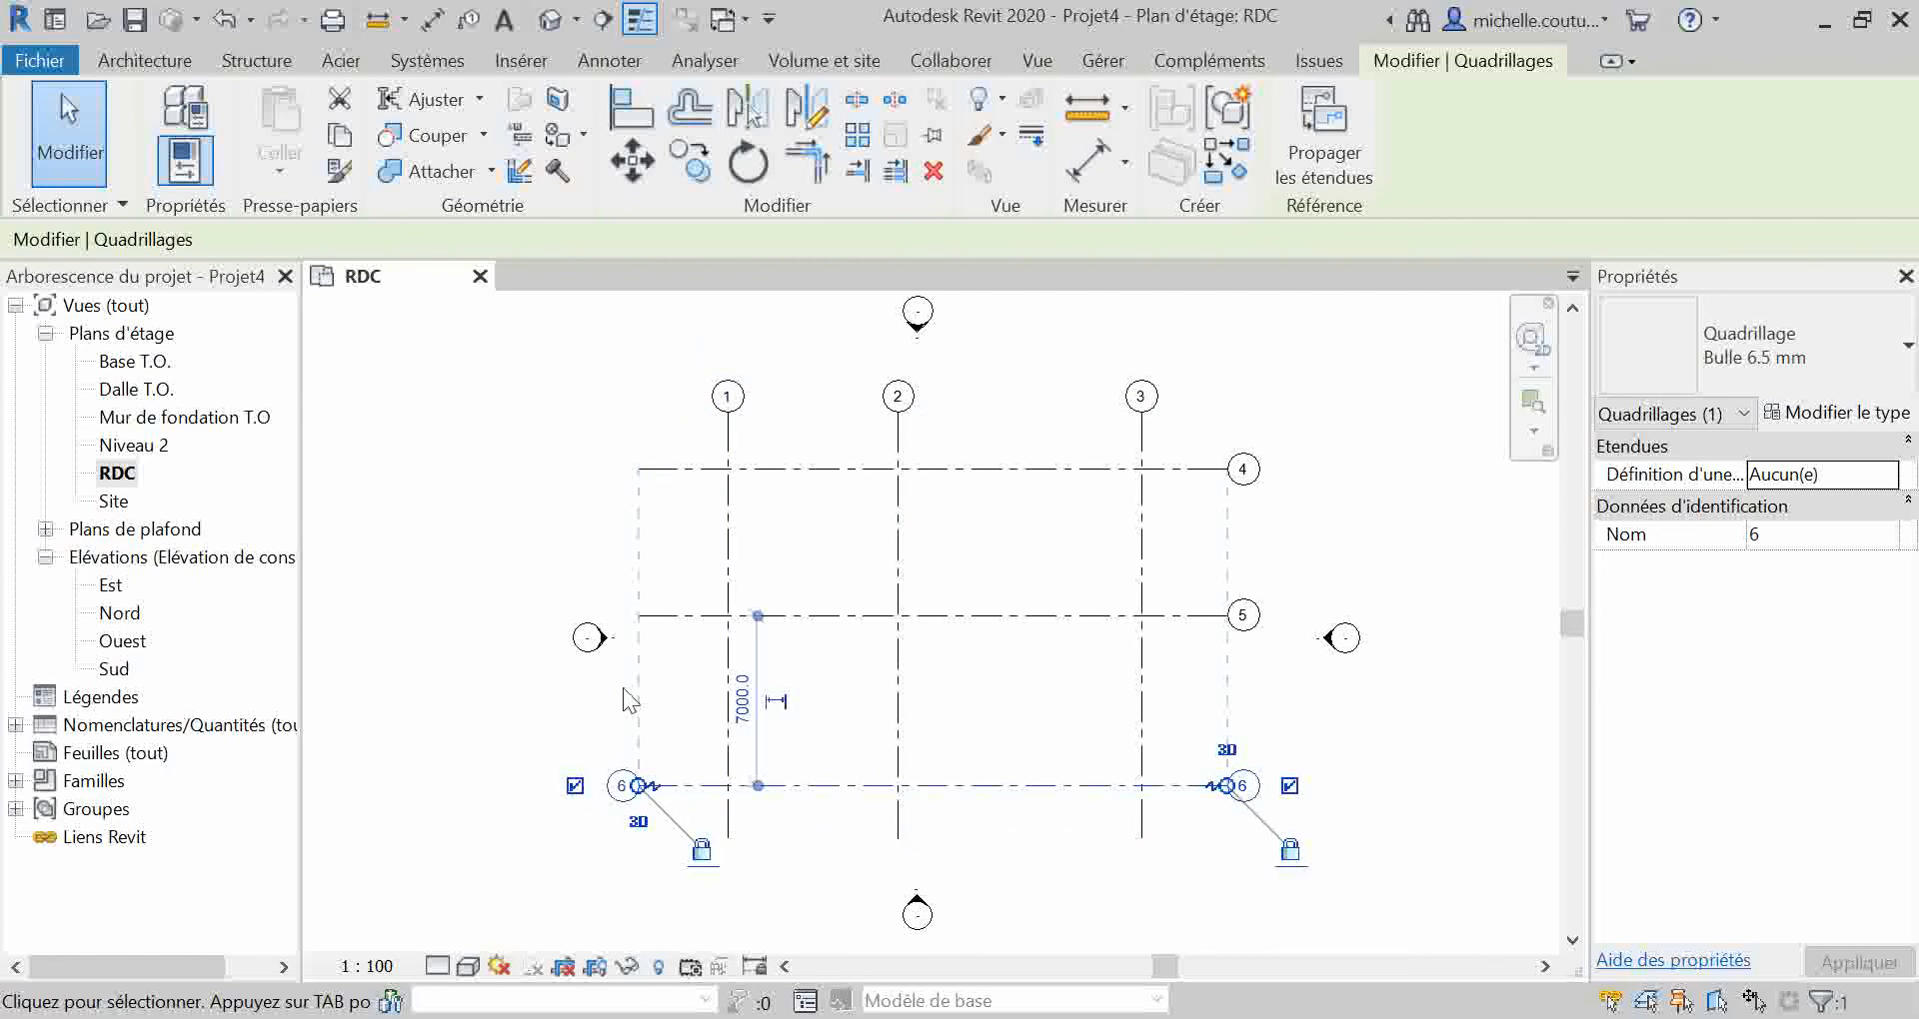
{"action": "left_click", "coordinate": [642, 616]}
{"action": "left_click", "coordinate": [575, 614]}
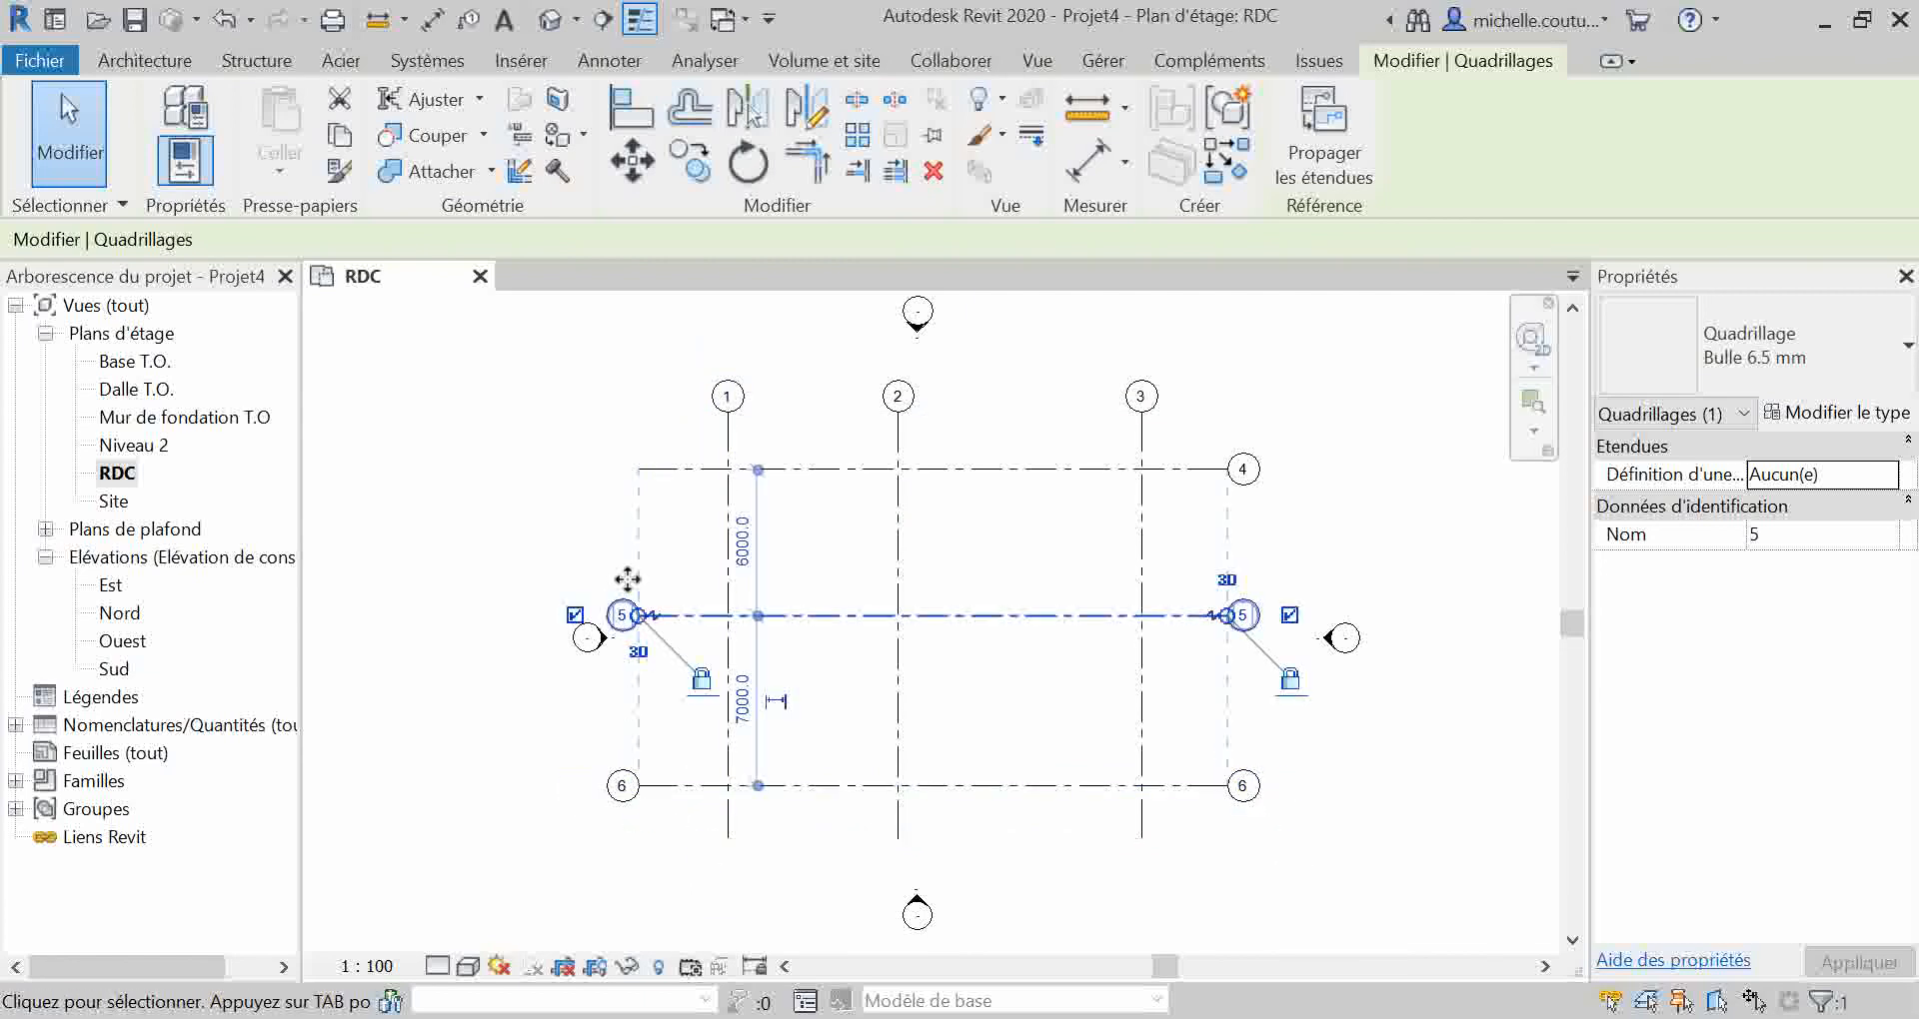
{"action": "left_click", "coordinate": [650, 470]}
{"action": "left_click", "coordinate": [576, 468]}
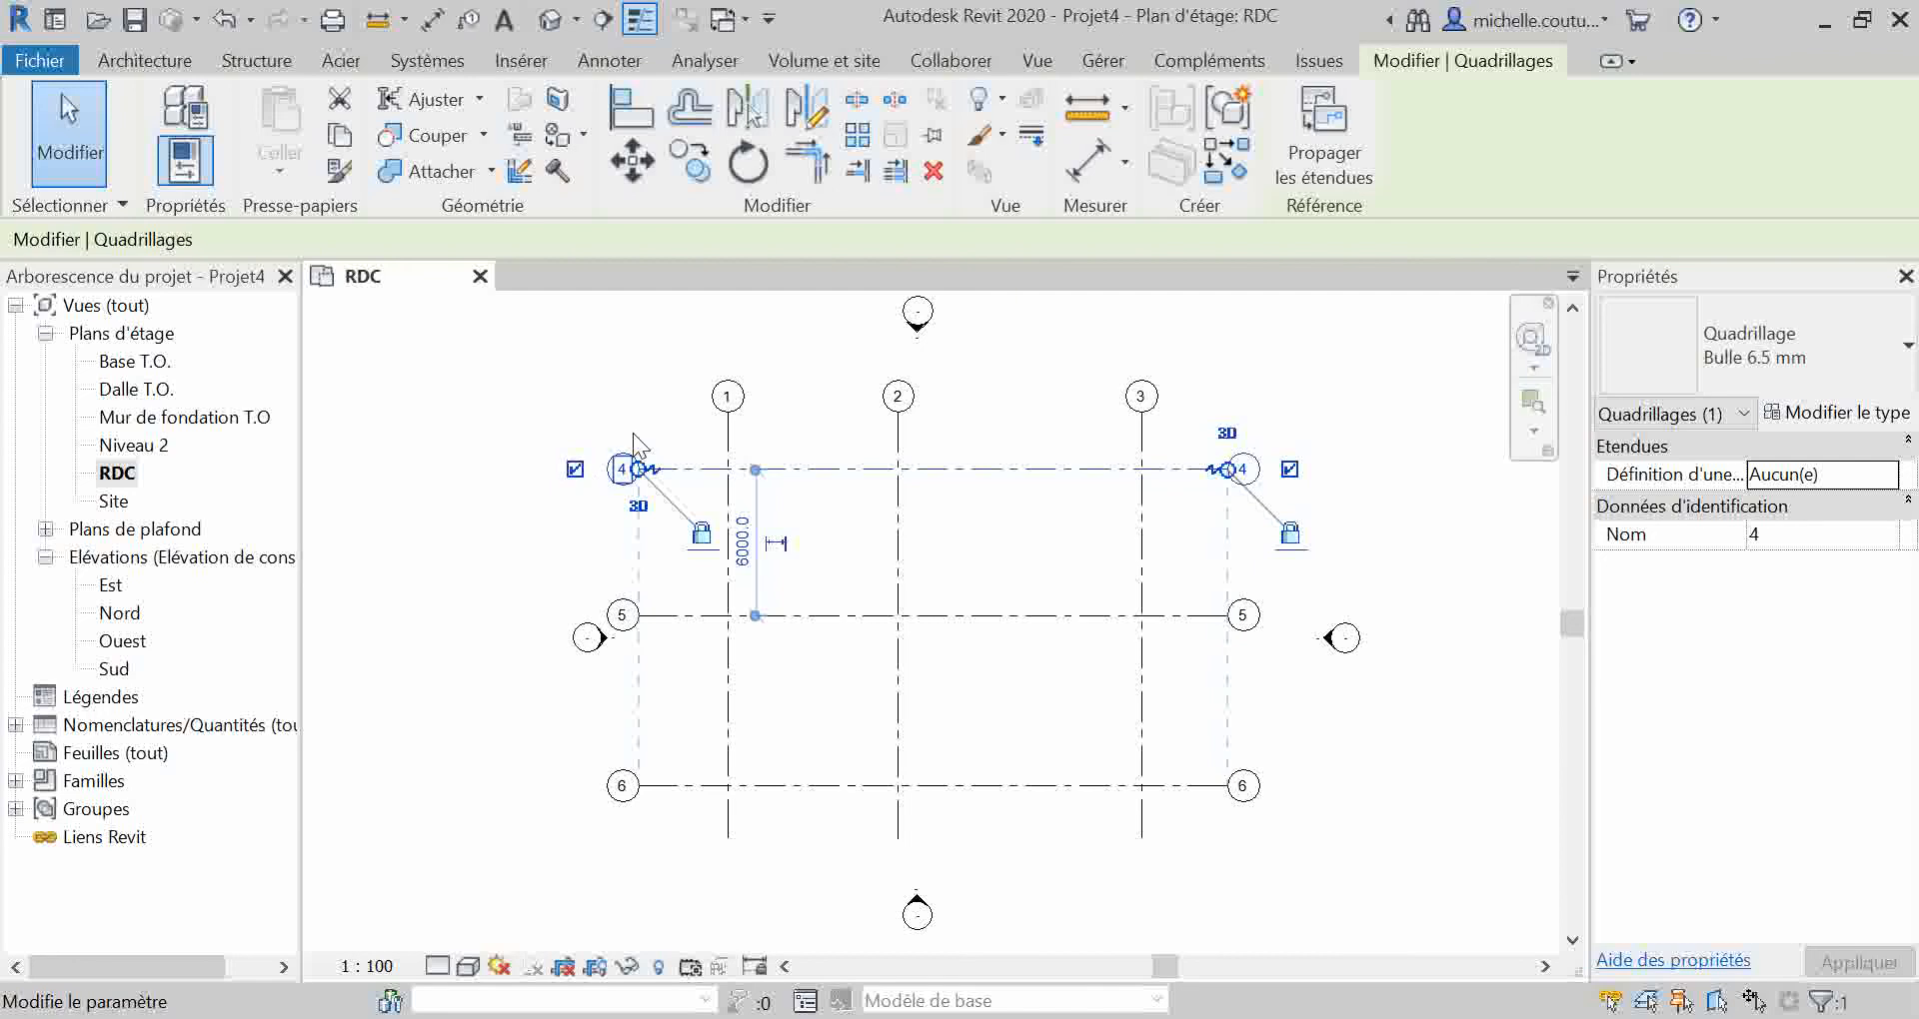
{"action": "left_click", "coordinate": [643, 417]}
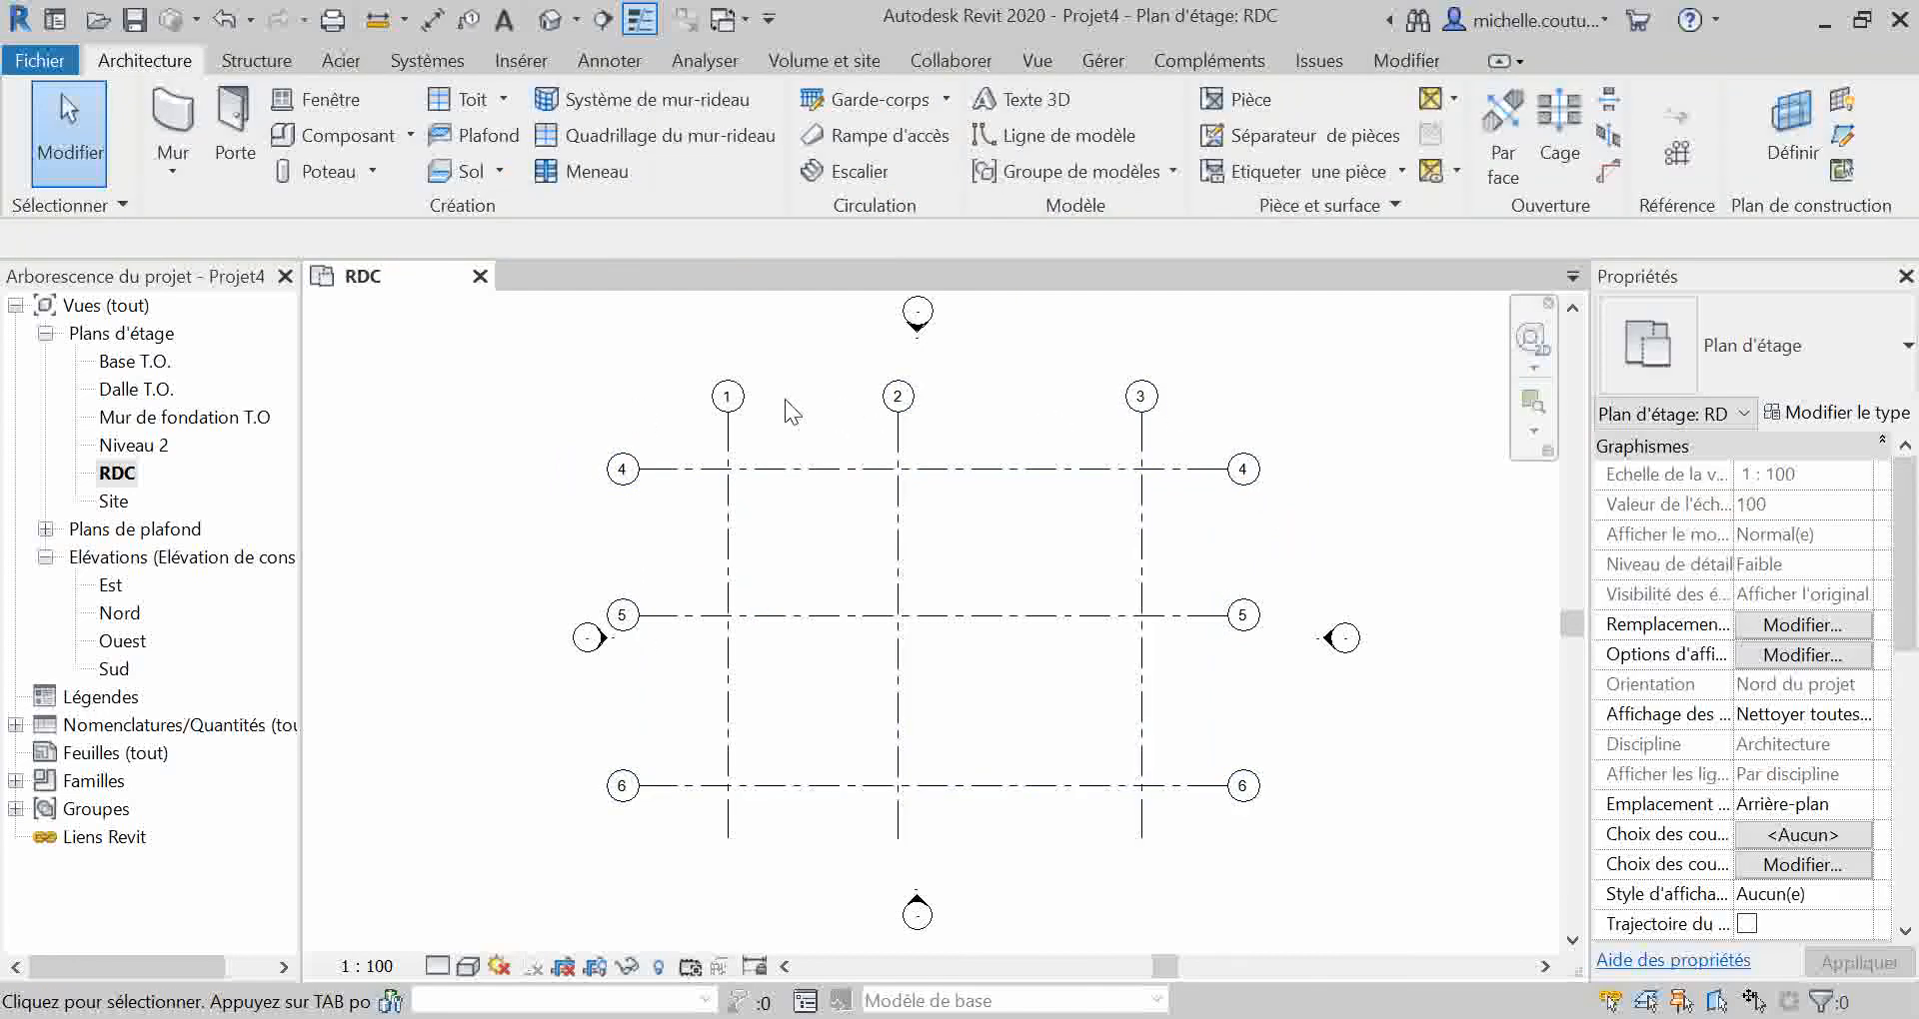
Step: Rename the leftmost vertical grid line as A
{"action": "left_click", "coordinate": [727, 396]}
{"action": "left_click", "coordinate": [728, 396]}
{"action": "left_click", "coordinate": [734, 396]}
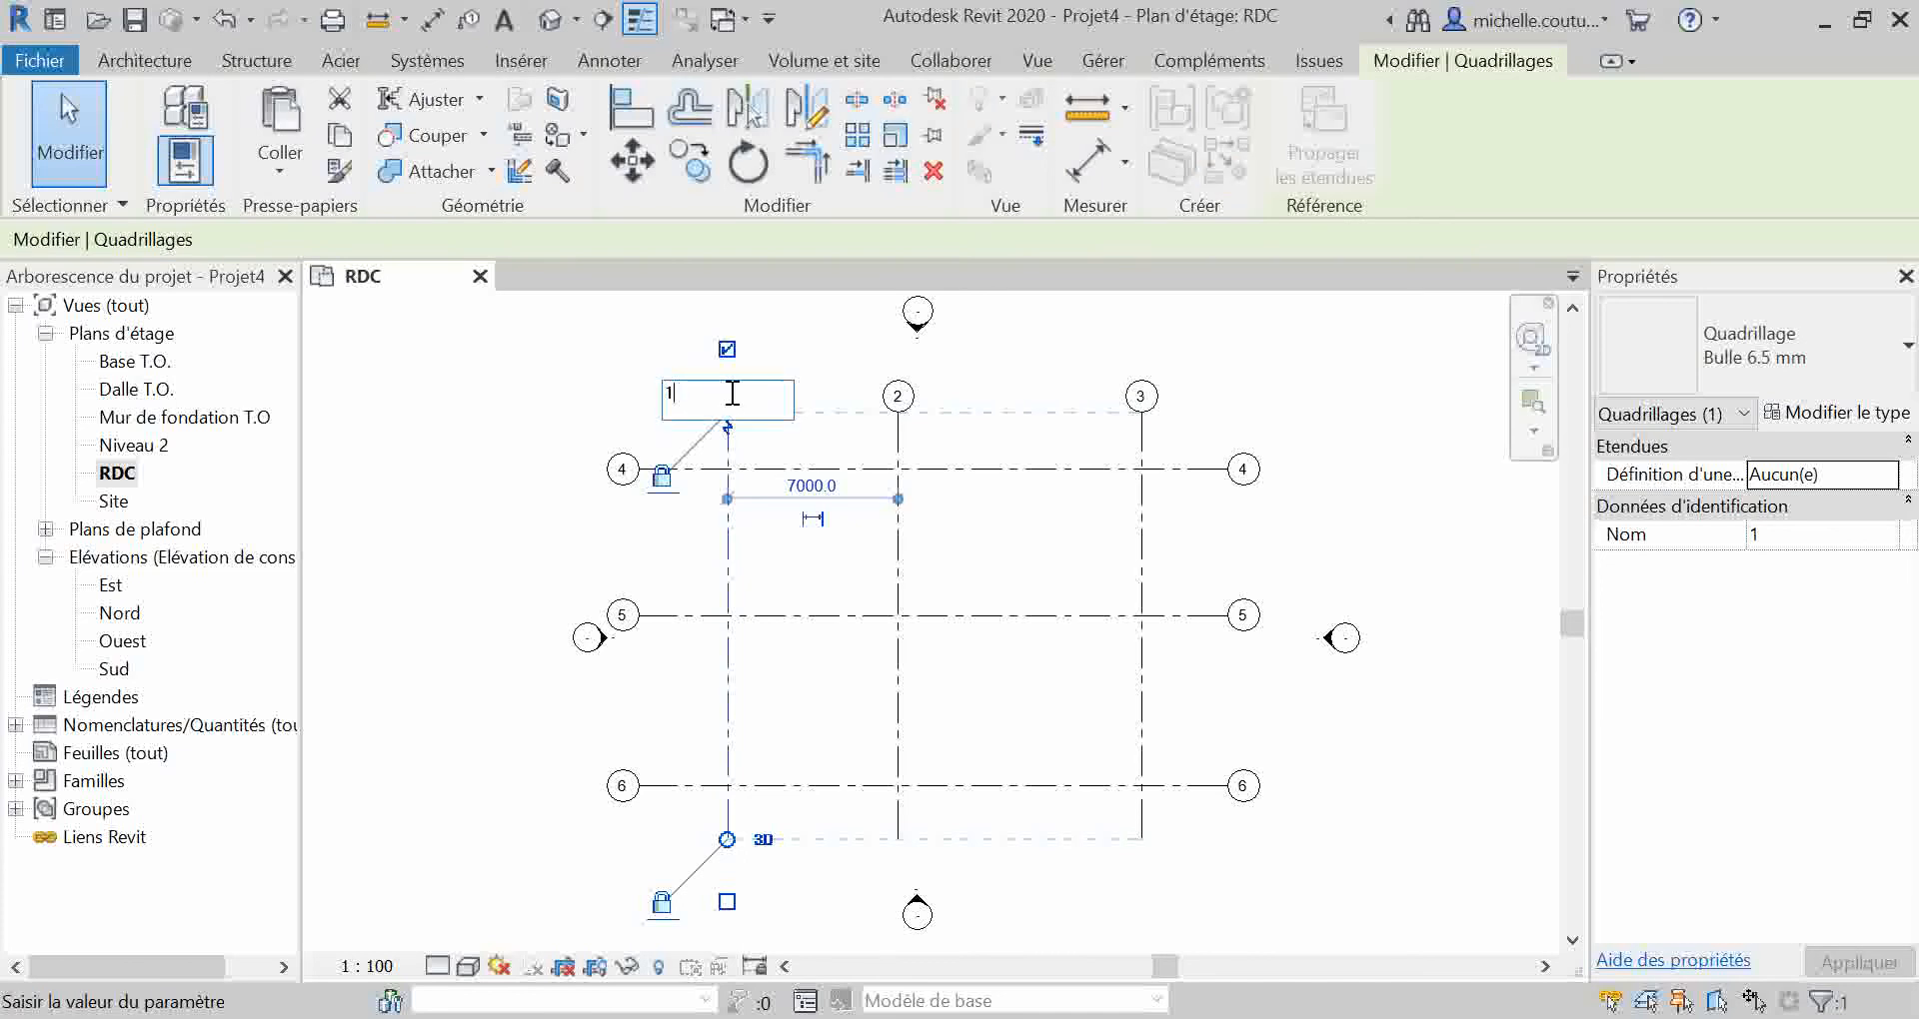
{"action": "key", "text": "BackSpace"}
{"action": "type", "text": "A"}
{"action": "key", "text": "Return"}
Step: Rename the middle vertical grid line as B and the rightmost one as C
{"action": "left_click", "coordinate": [897, 397]}
{"action": "left_click", "coordinate": [896, 397]}
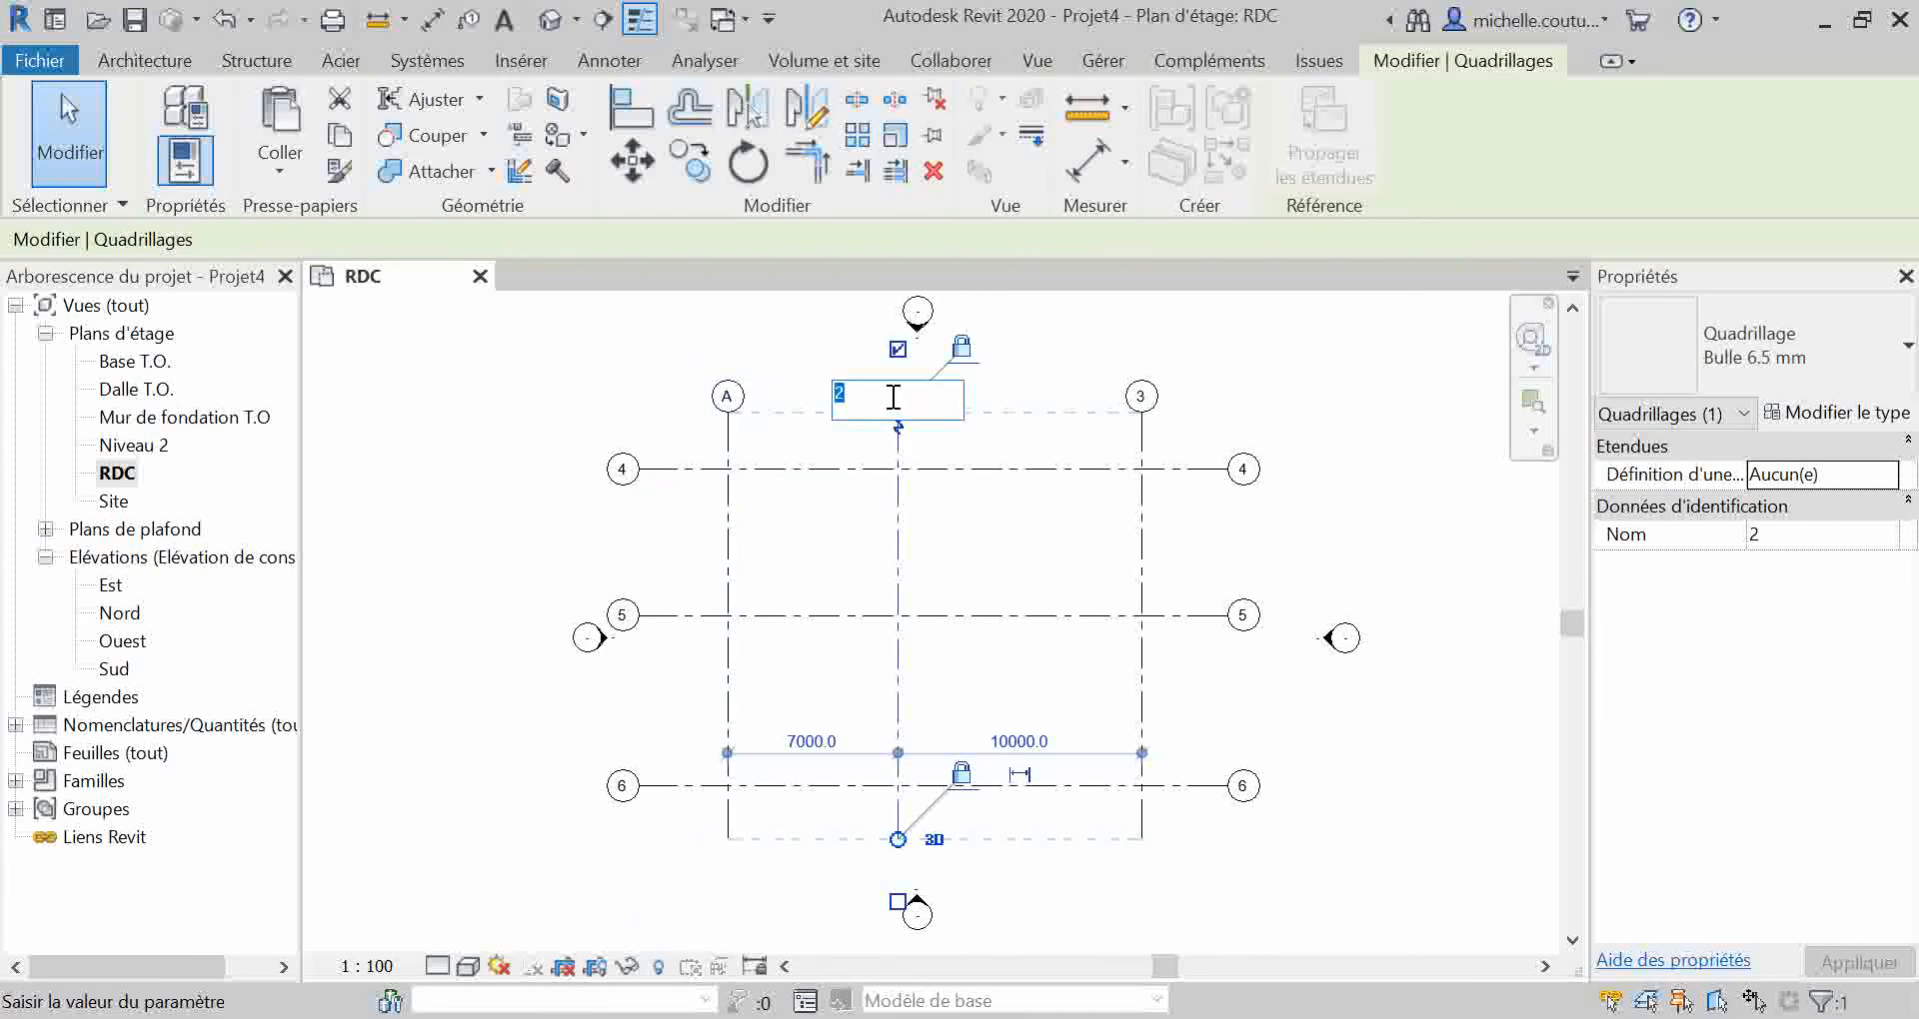
{"action": "type", "text": "B"}
{"action": "left_click", "coordinate": [1141, 399]}
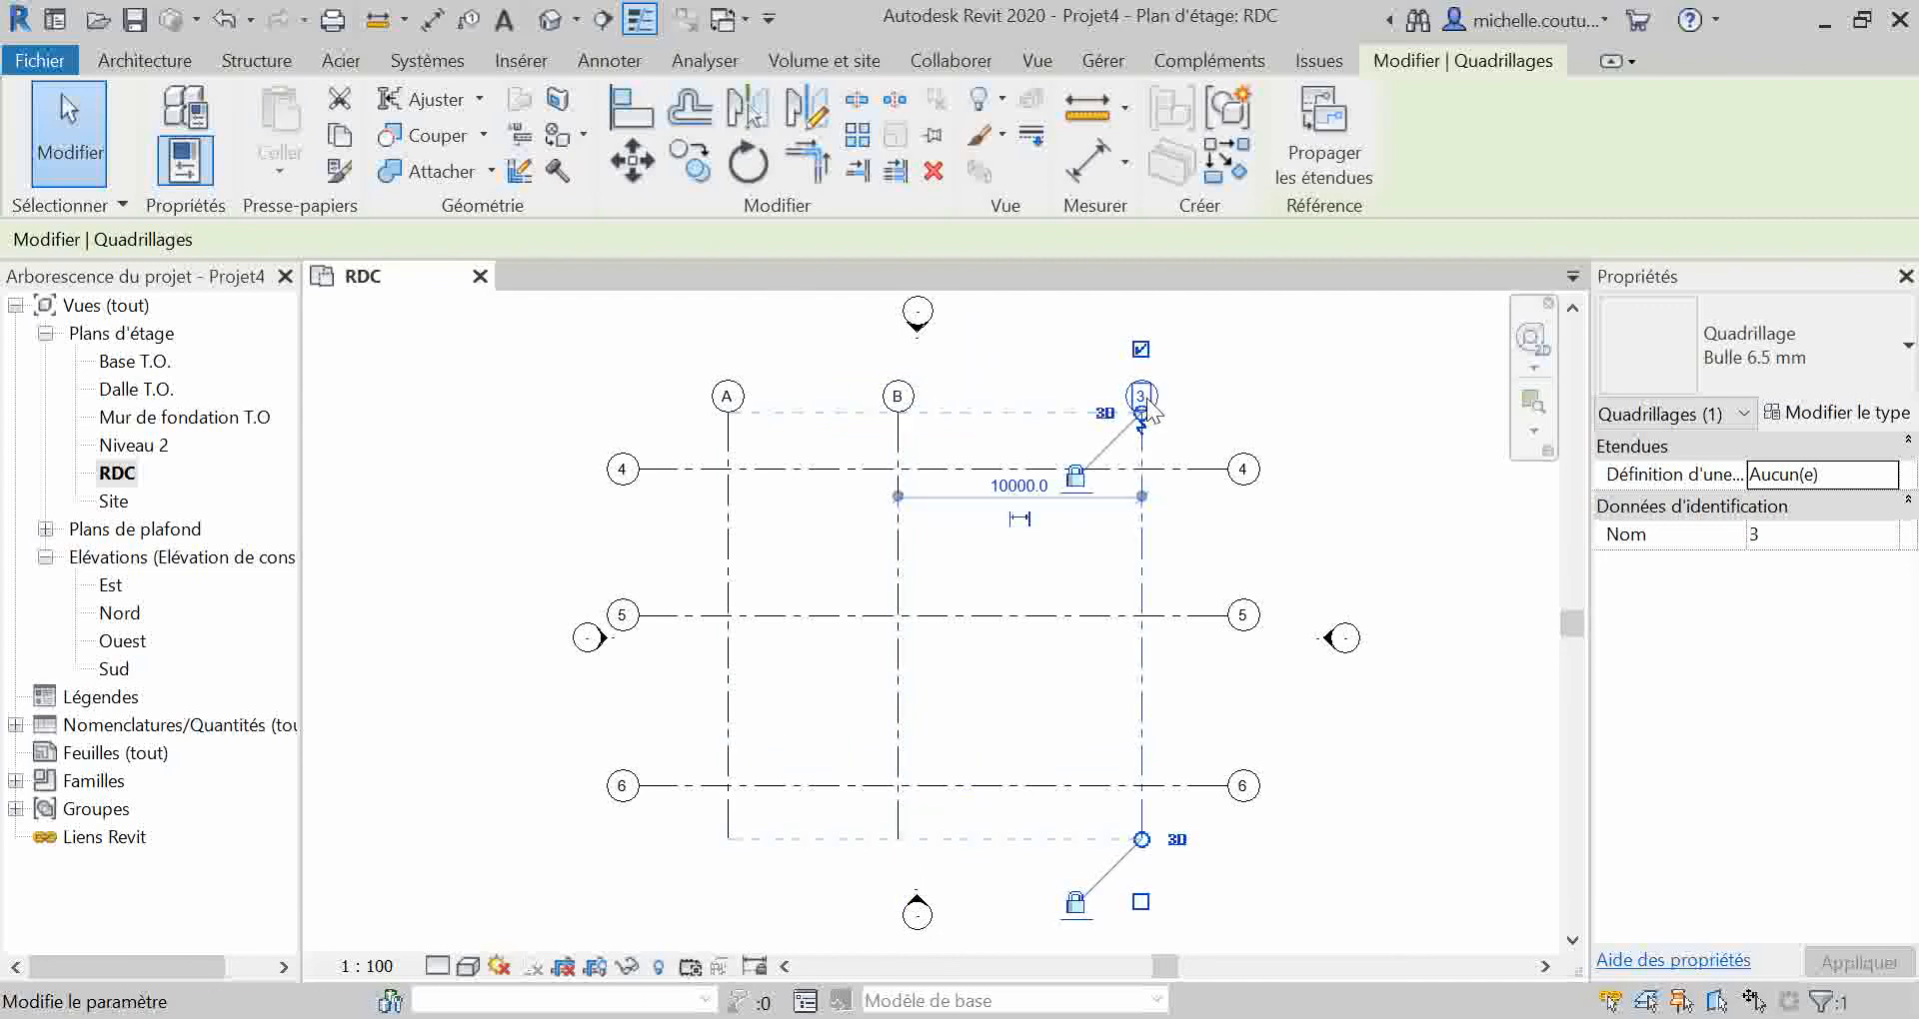
{"action": "left_click", "coordinate": [1142, 397]}
{"action": "left_click_drag", "start_coordinate": [1142, 394], "coordinate": [1068, 395]}
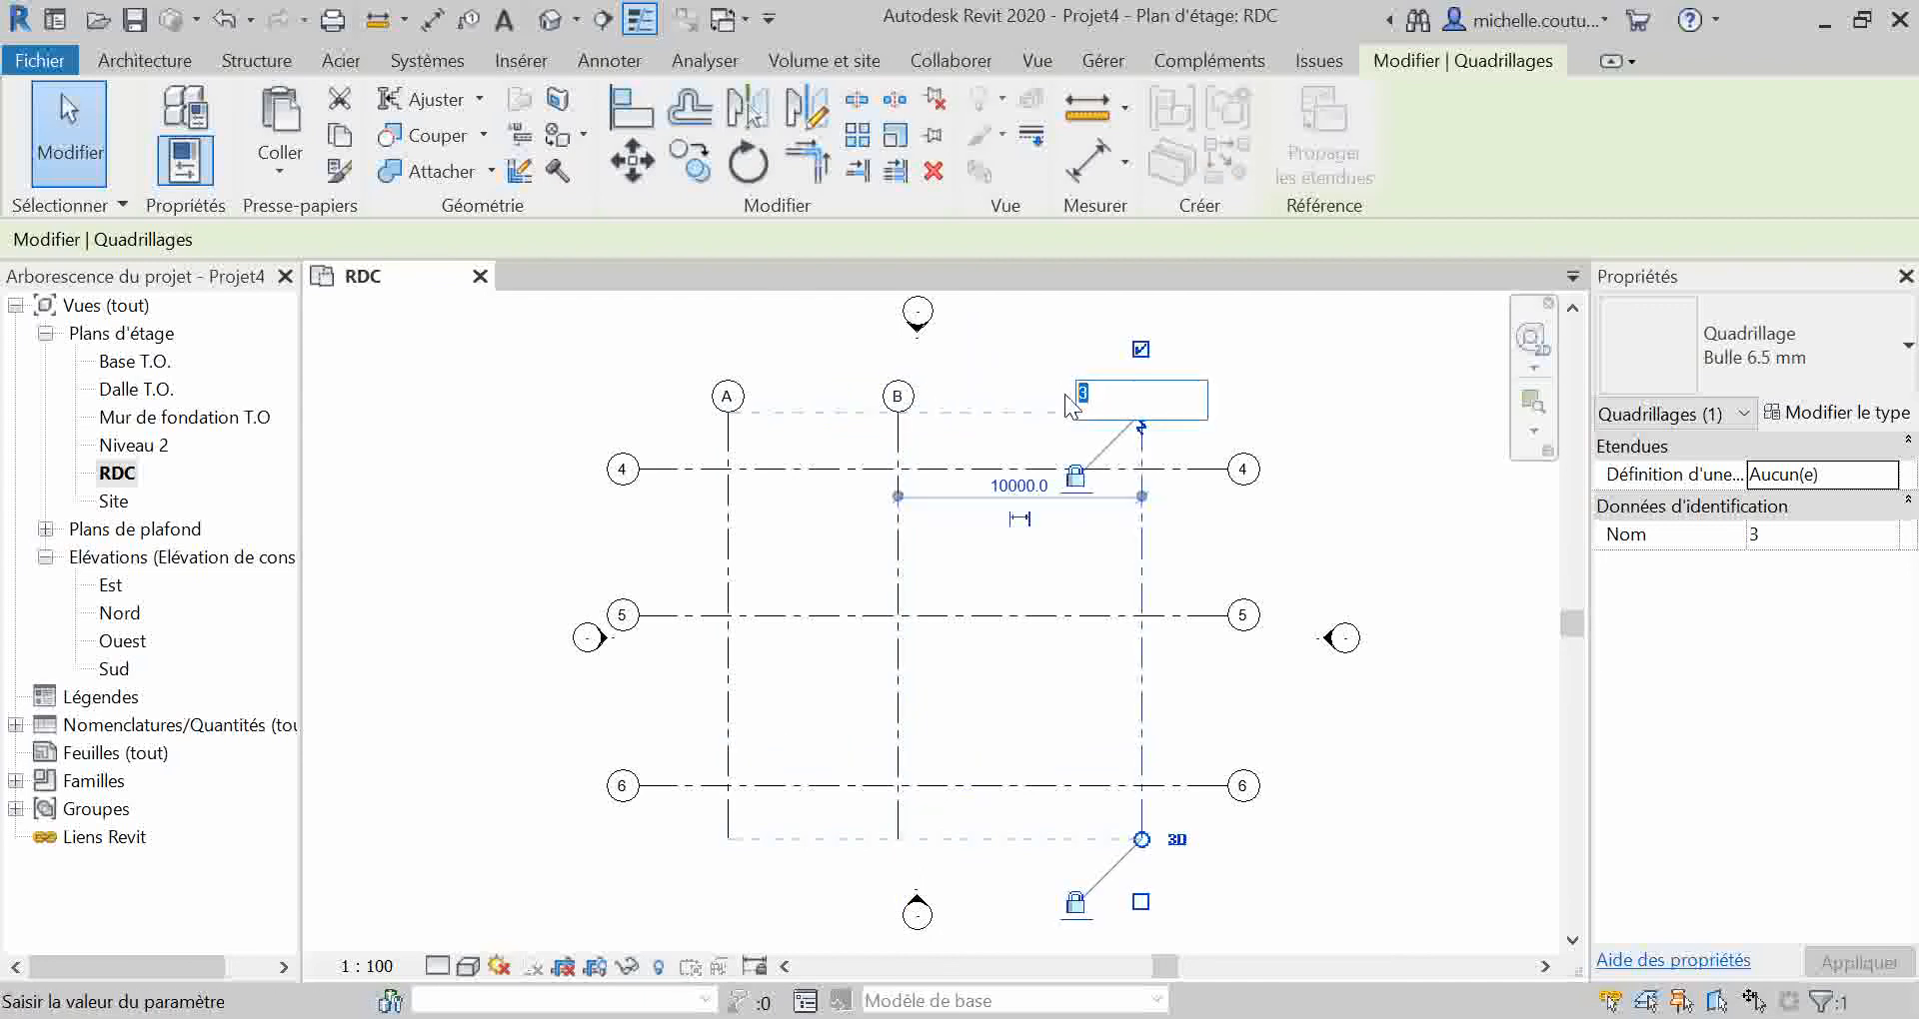
{"action": "type", "text": "C"}
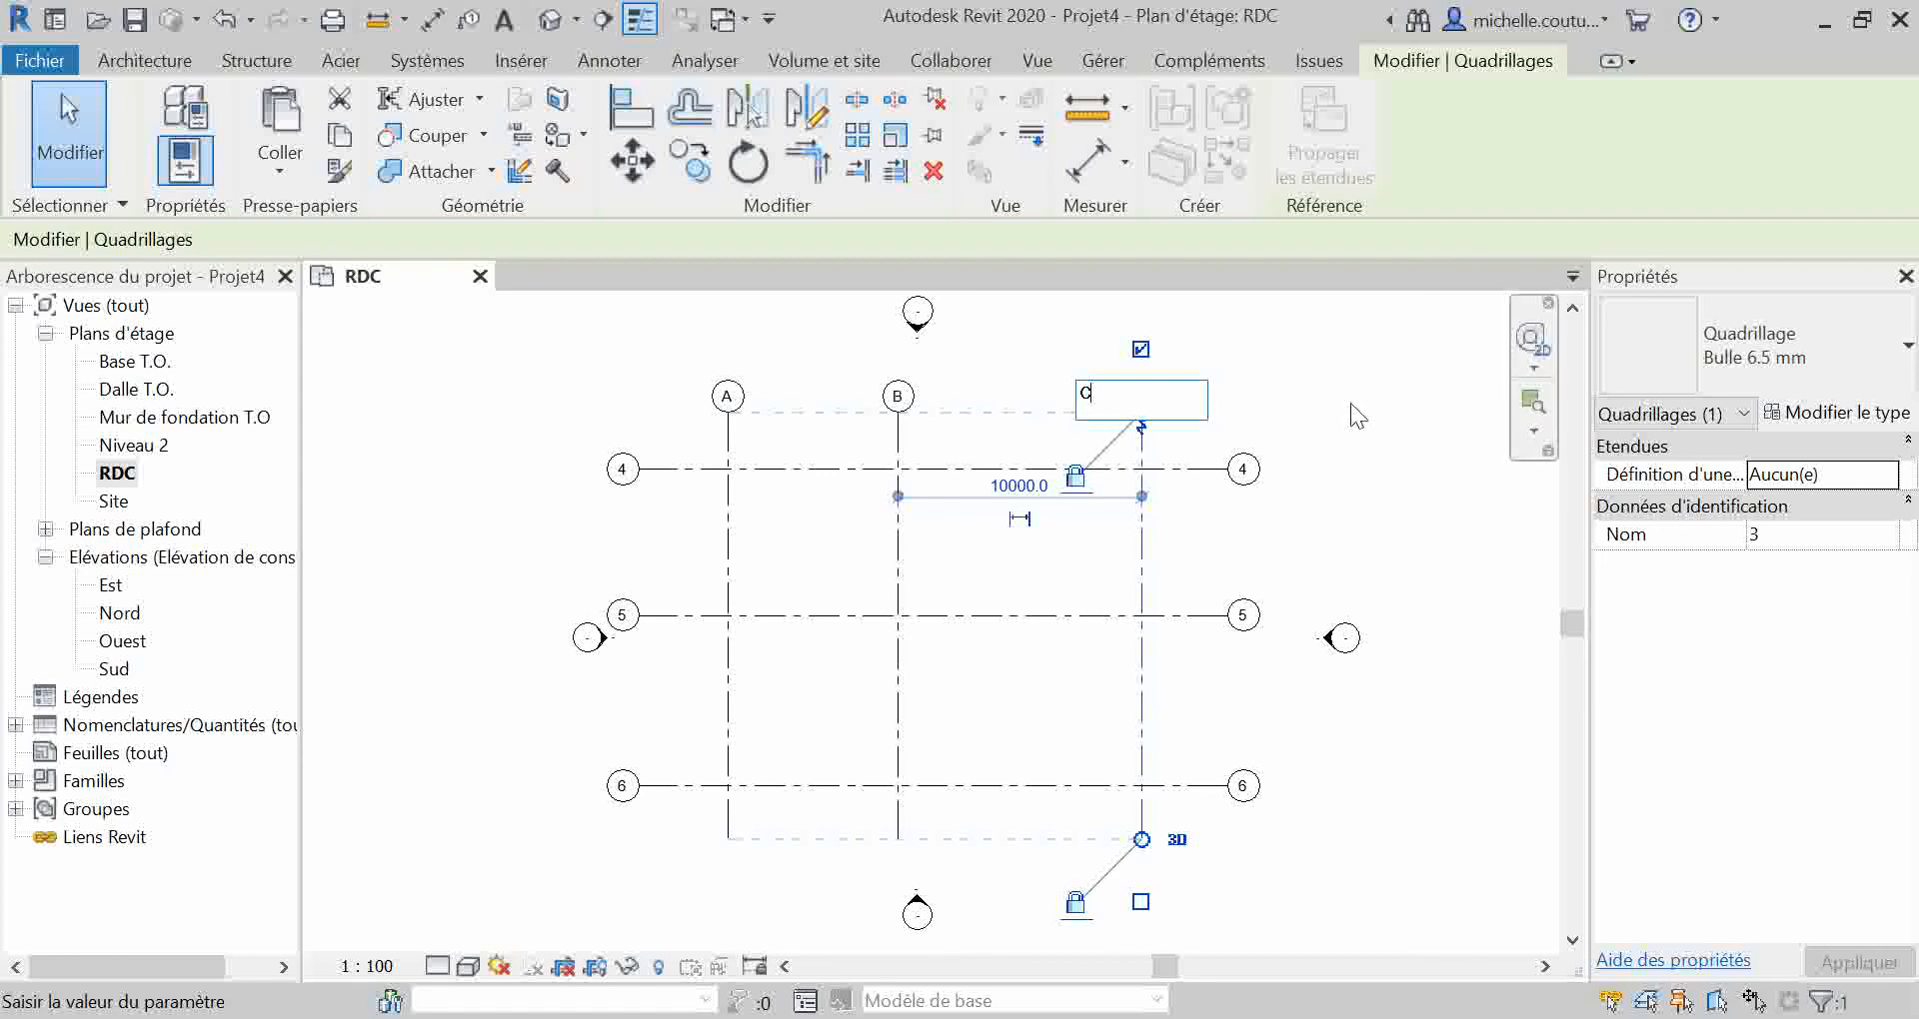
{"action": "key", "text": "Return"}
Step: Rename the three horizontal grid lines, from top to bottom, as 1, 2 and 3
{"action": "double_click", "coordinate": [623, 476]}
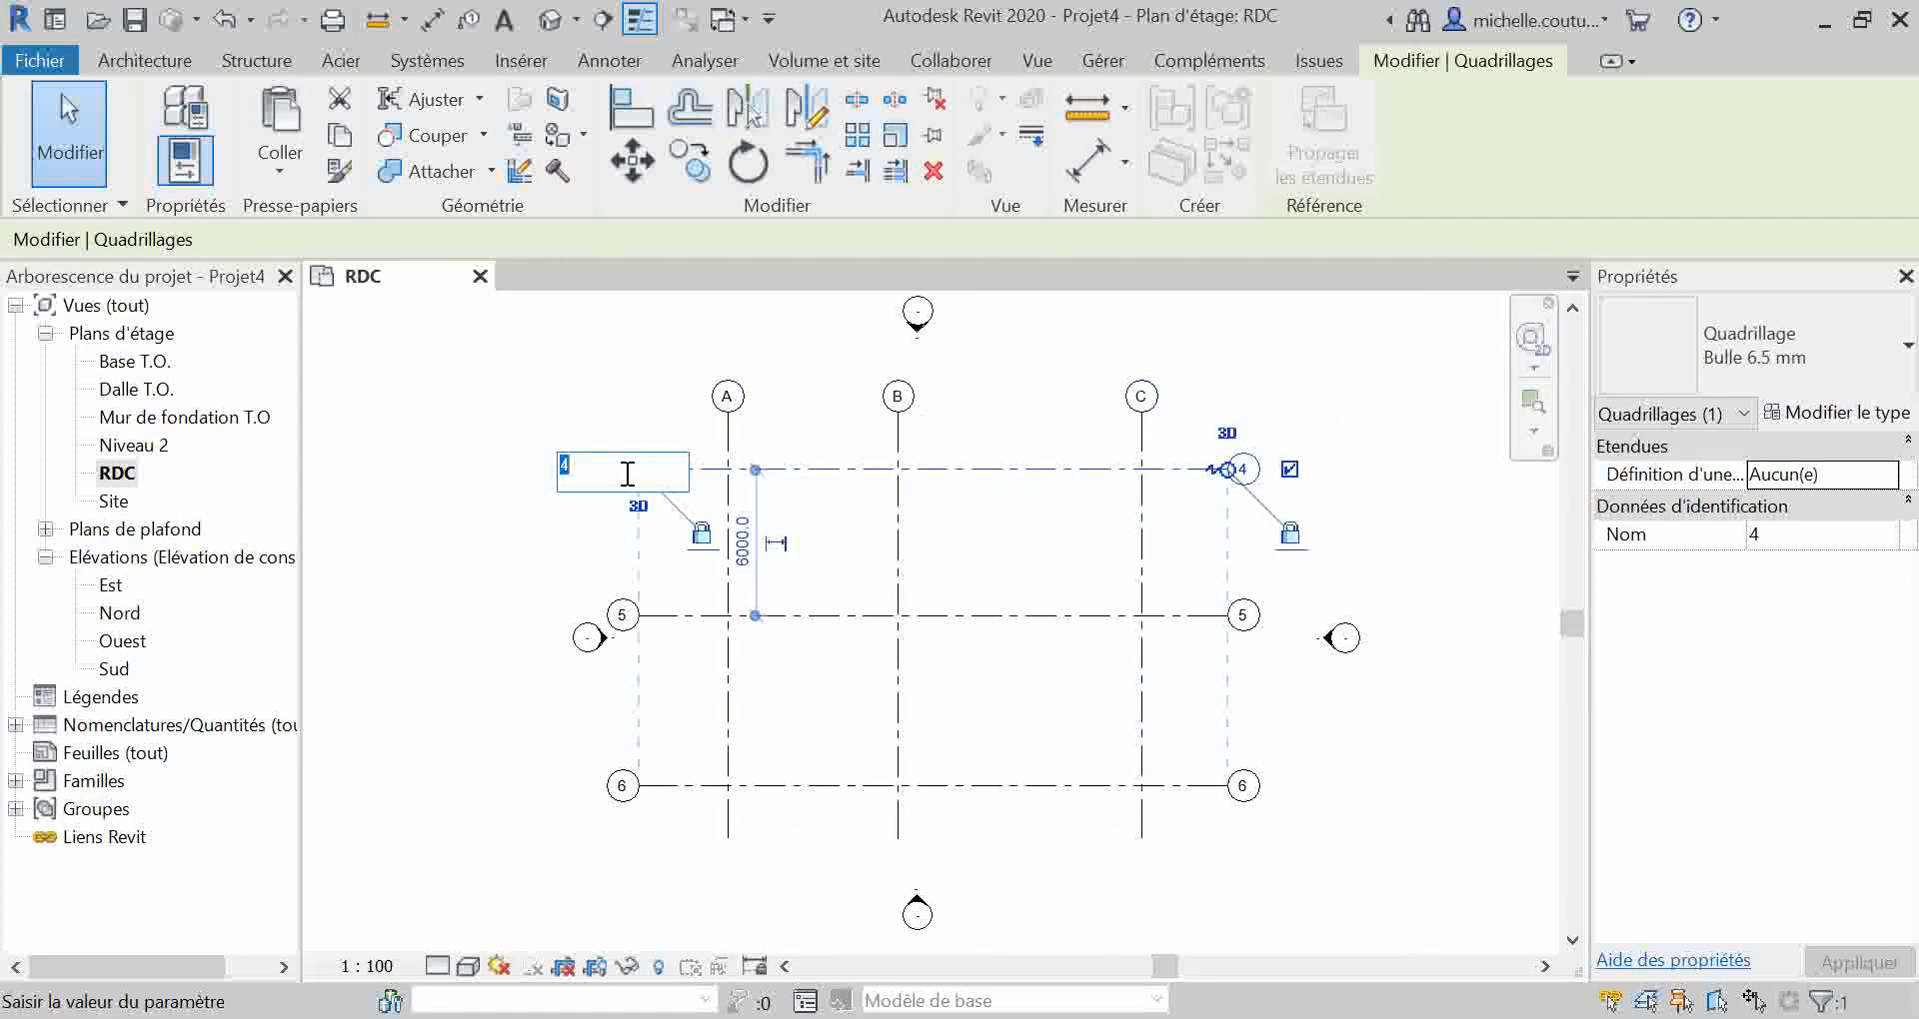
{"action": "left_click", "coordinate": [622, 615]}
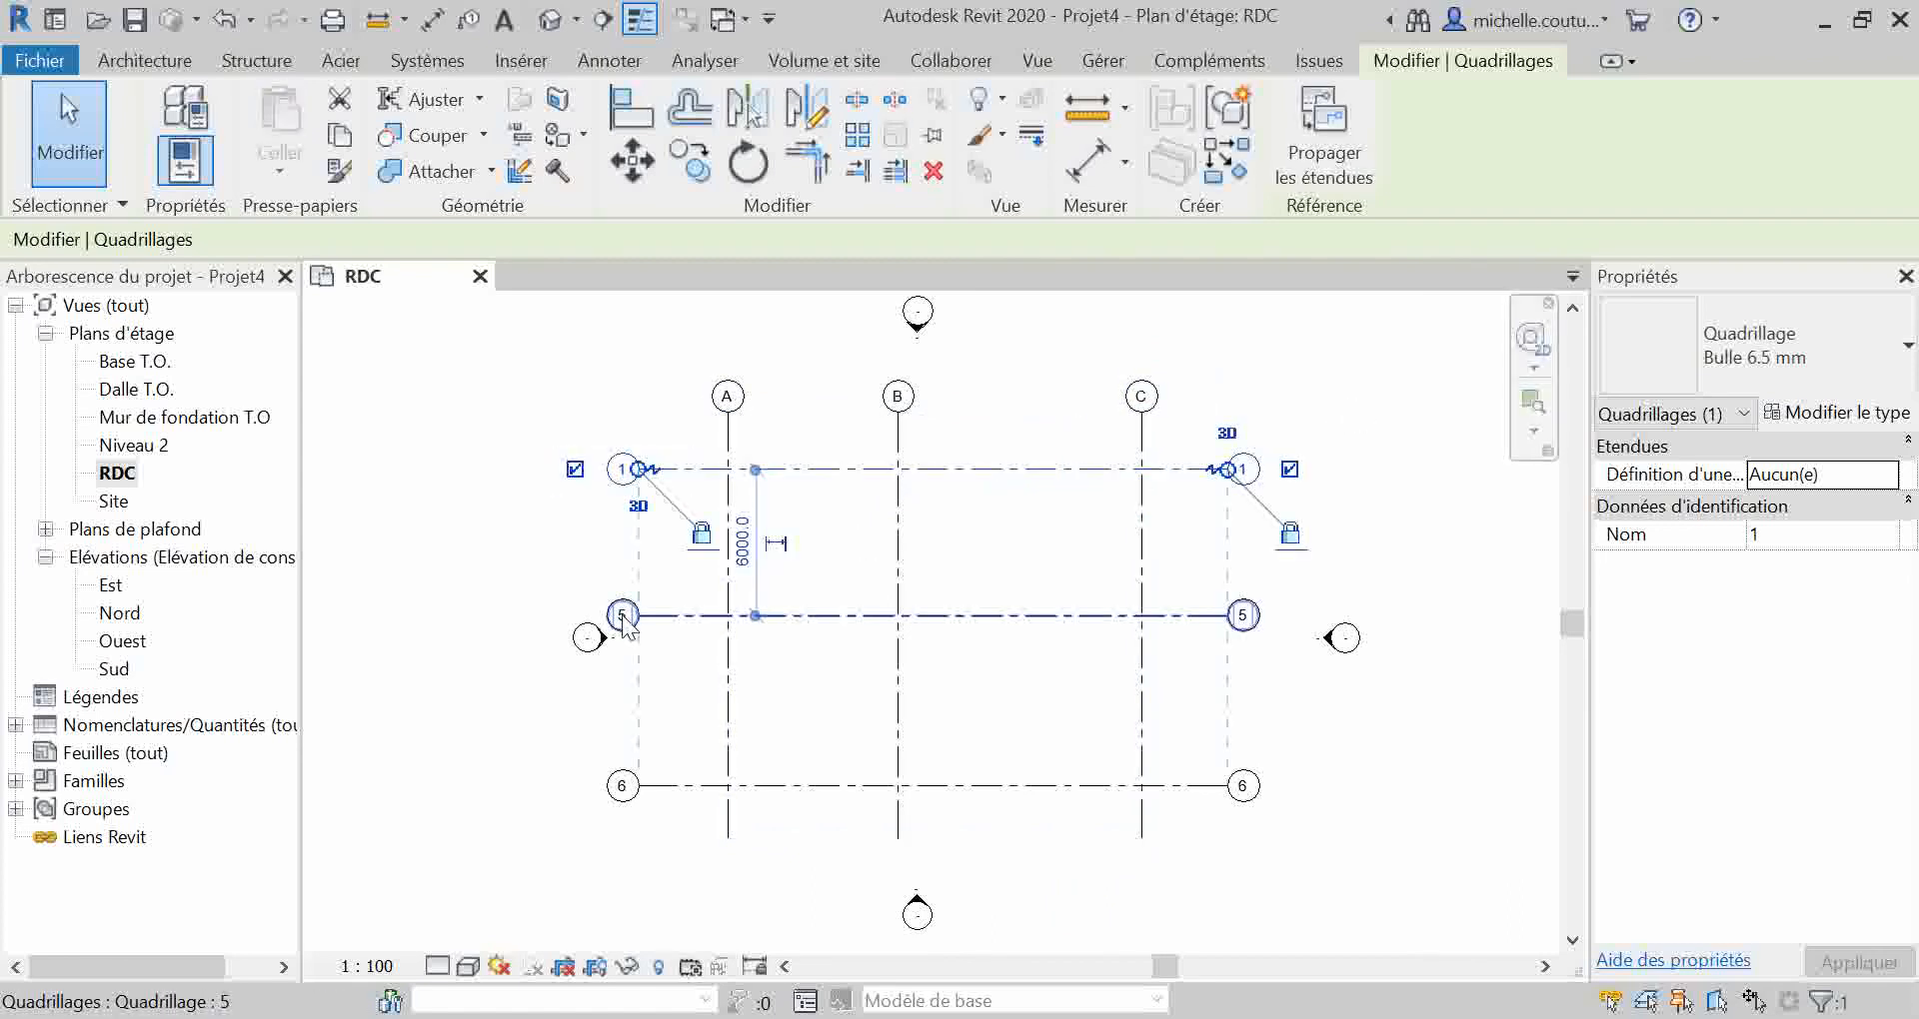
{"action": "left_click", "coordinate": [622, 615]}
{"action": "type", "text": "2"}
{"action": "key", "text": "Return"}
{"action": "double_click", "coordinate": [623, 785]}
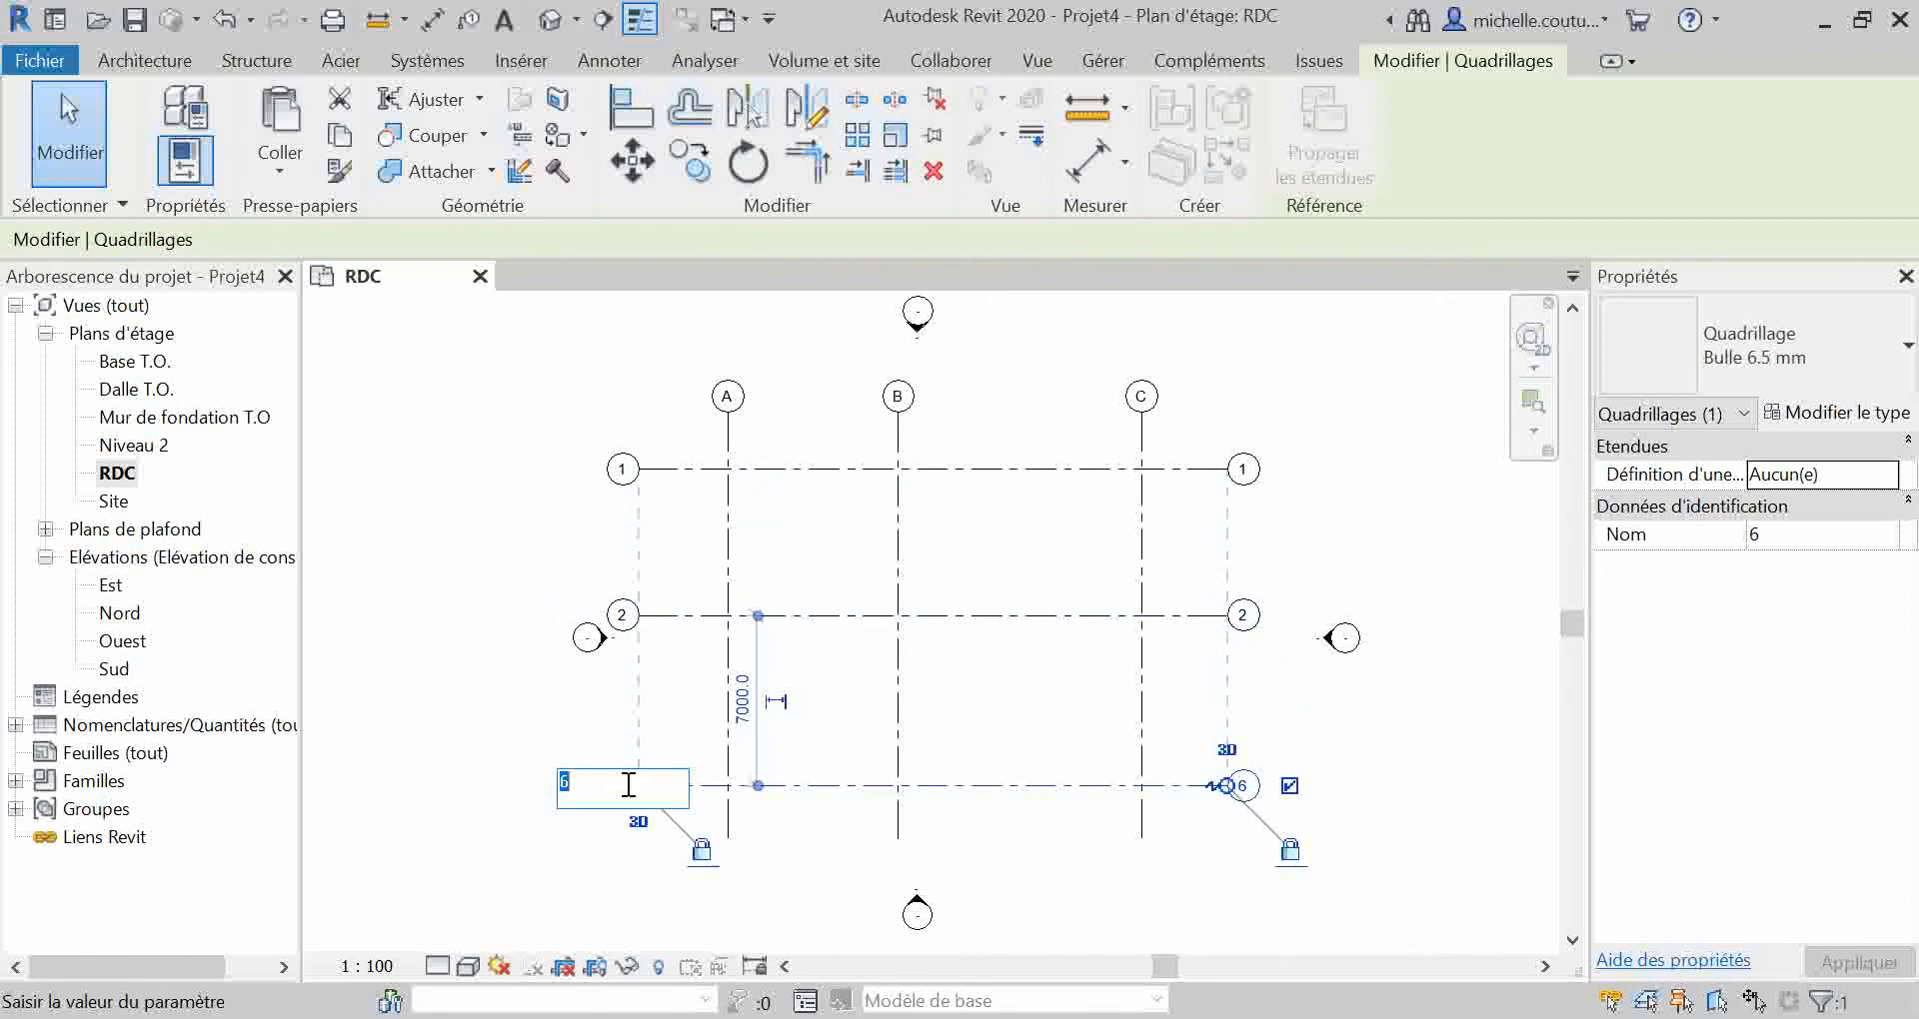
{"action": "key", "text": "Return"}
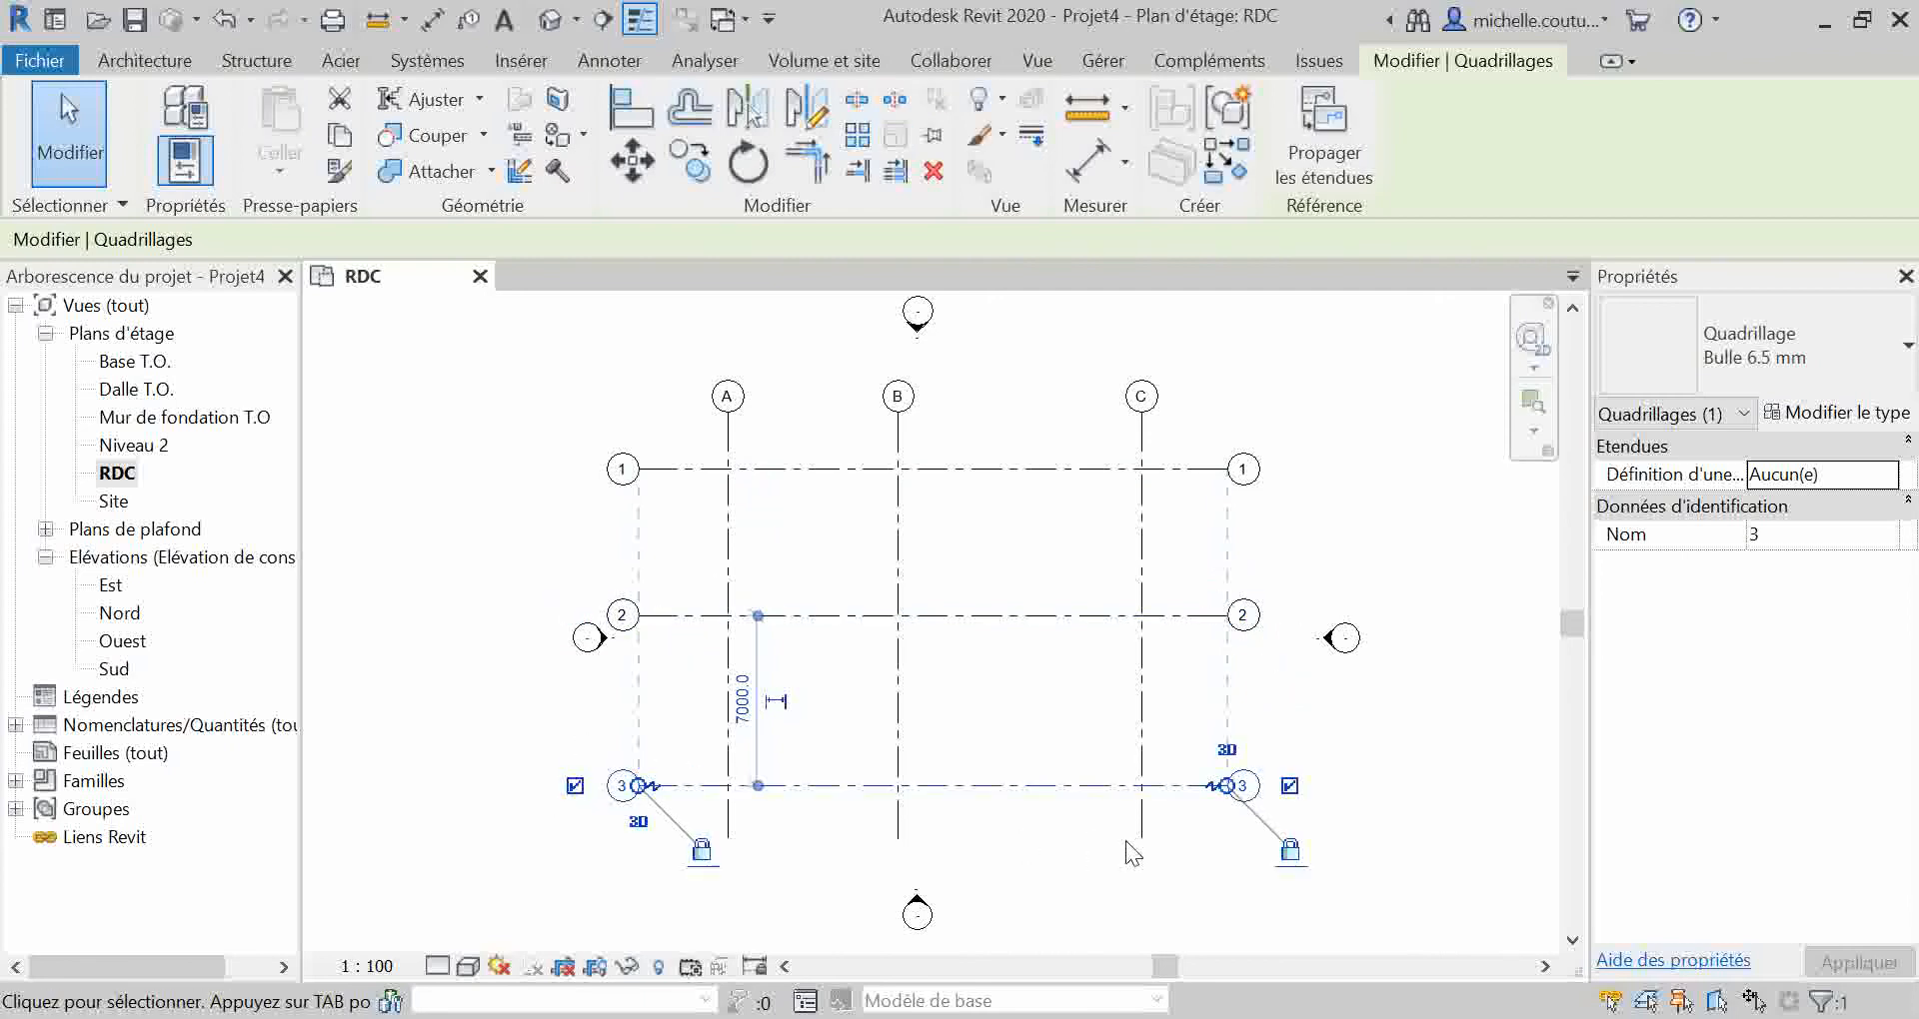
Step: Hide the grid bubbles at the right ends of horizontal grid lines 3, 2 and 1
{"action": "left_click", "coordinate": [1289, 786]}
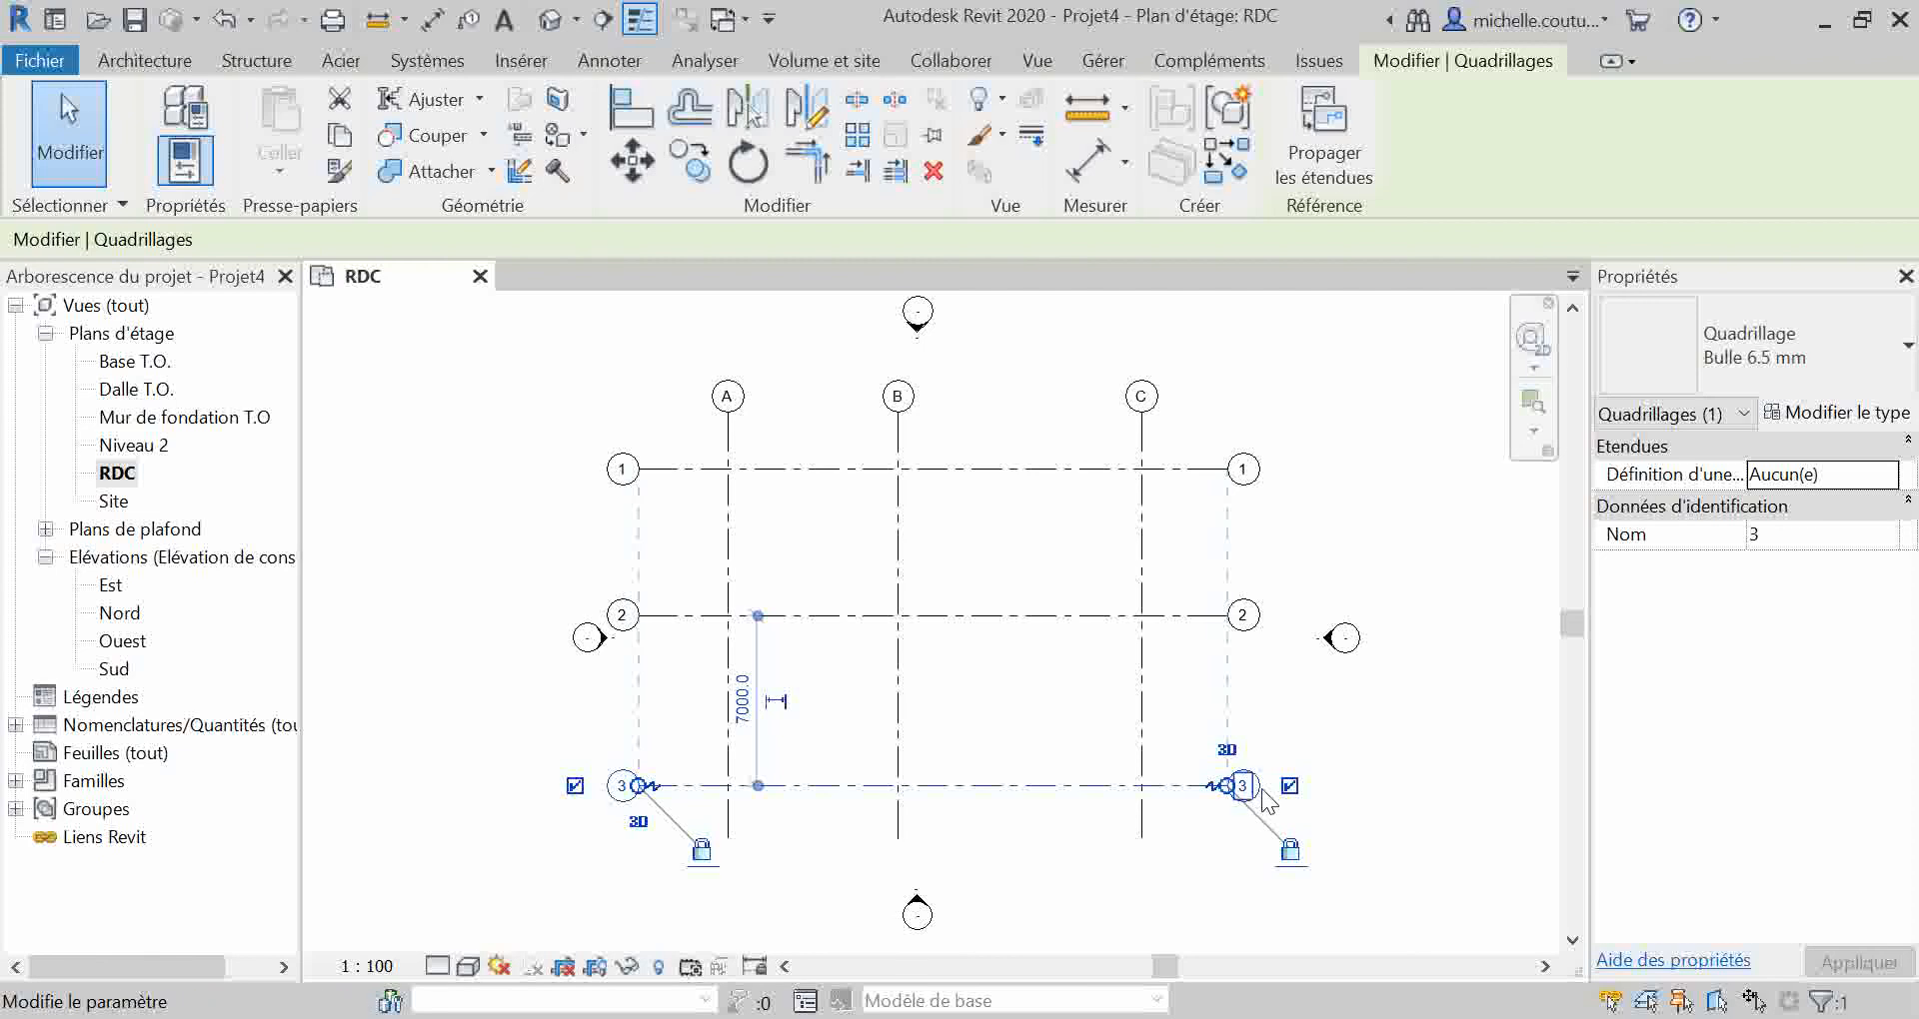
{"action": "left_click", "coordinate": [1242, 616]}
{"action": "left_click", "coordinate": [1289, 614]}
{"action": "left_click", "coordinate": [1245, 462]}
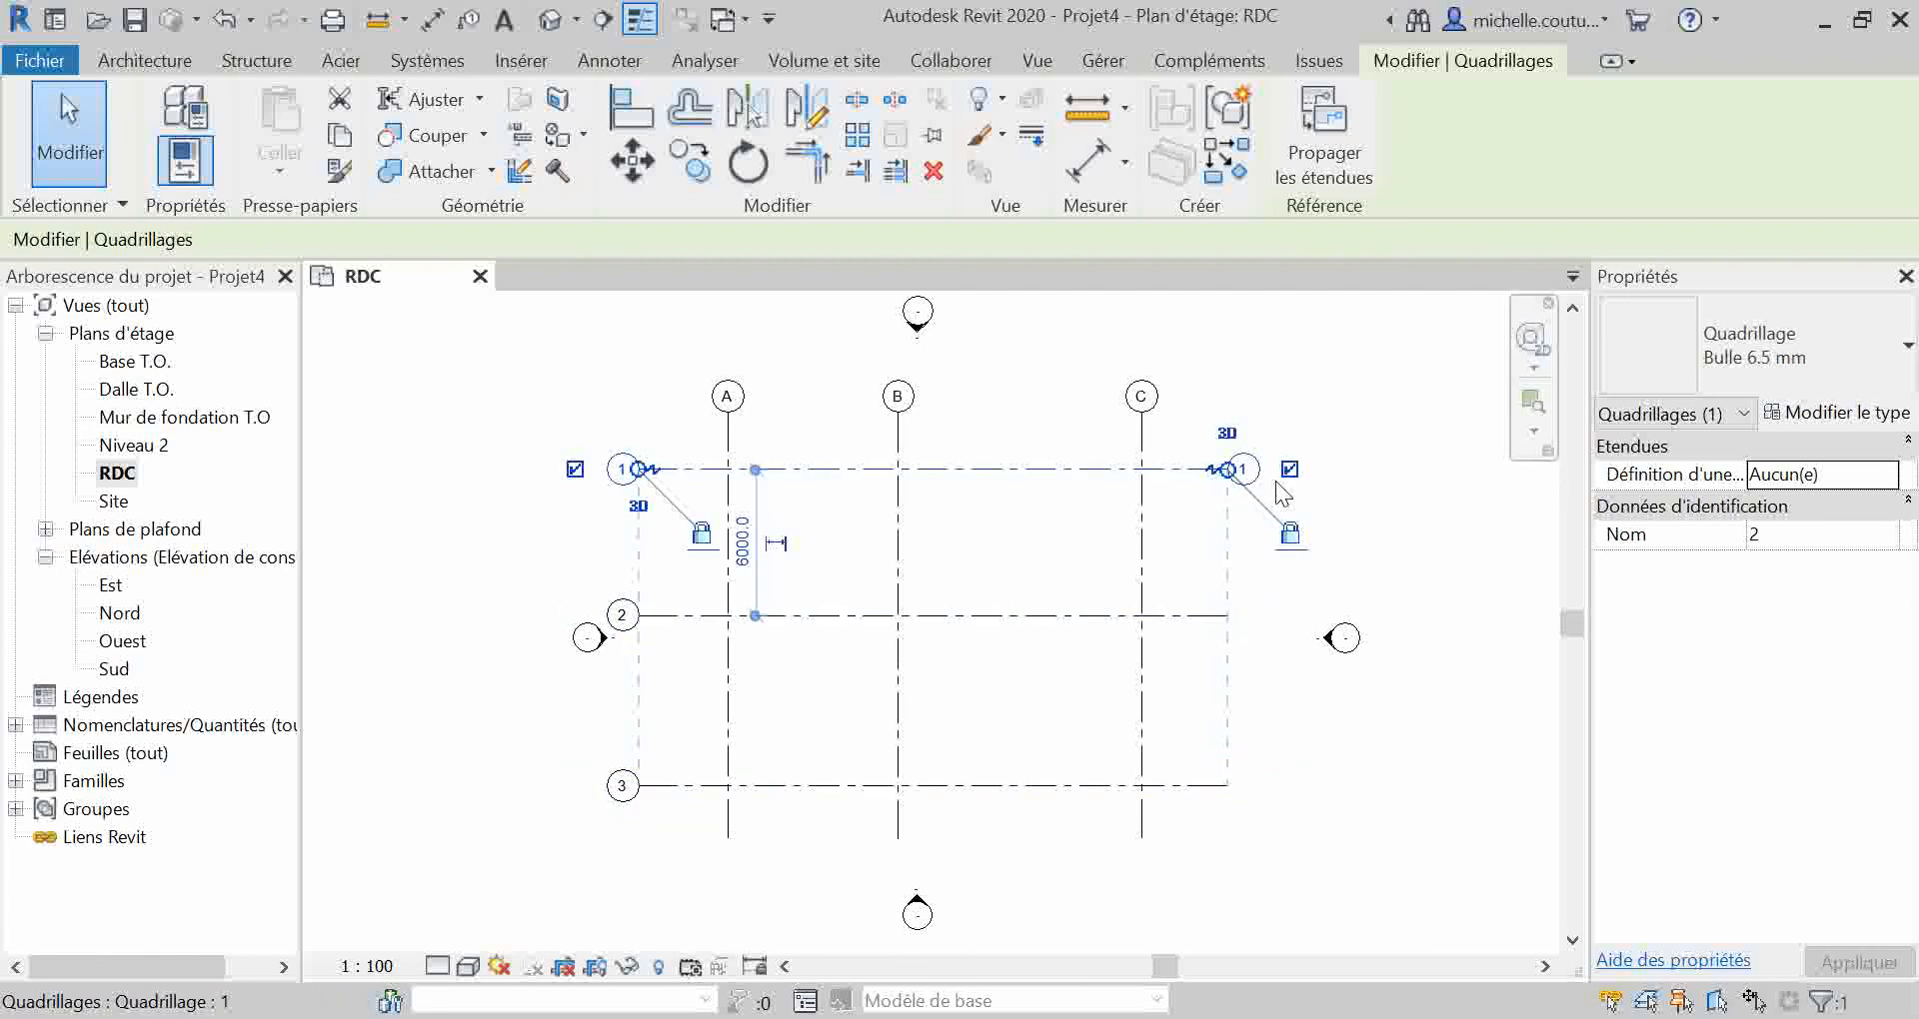
{"action": "left_click", "coordinate": [1289, 469]}
{"action": "left_click", "coordinate": [1249, 640]}
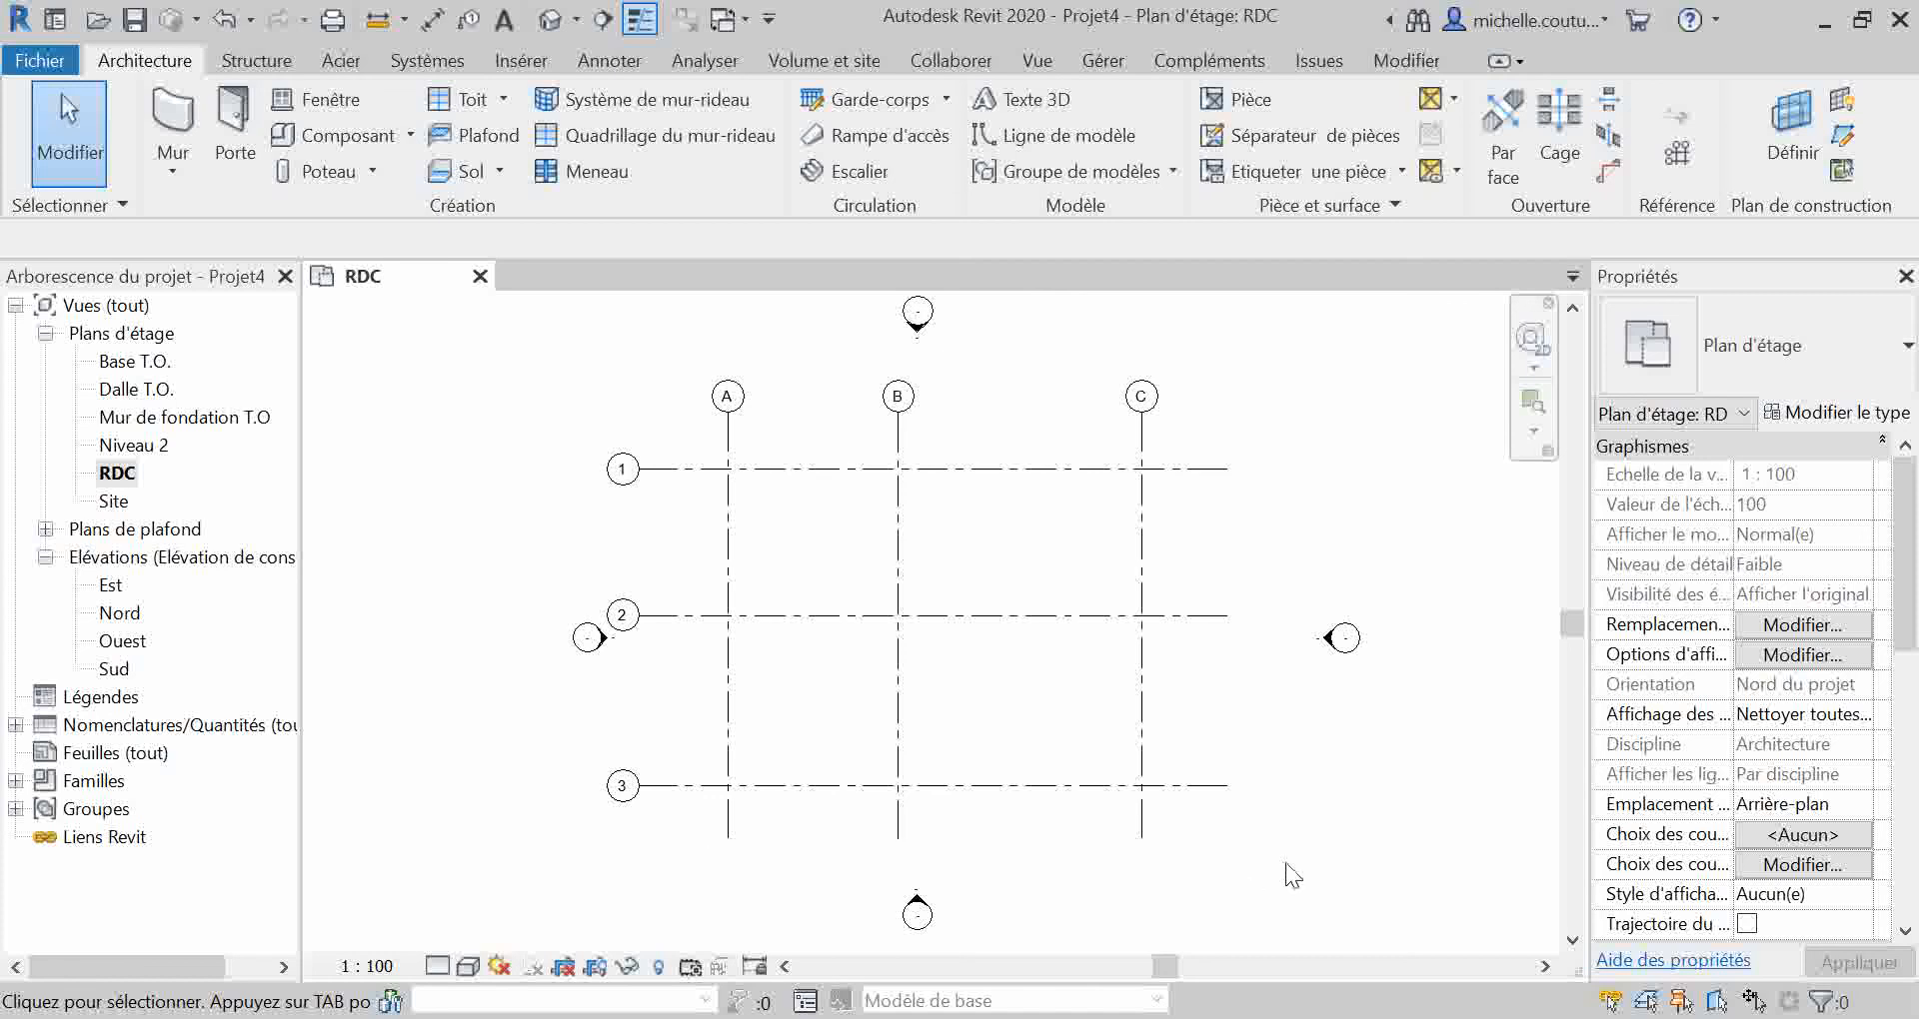
Step: Shift vertical grid lines A, B and C slightly to the left together and extend their aligned lower ends a little further down
{"action": "left_click_drag", "start_coordinate": [1202, 821], "coordinate": [704, 832]}
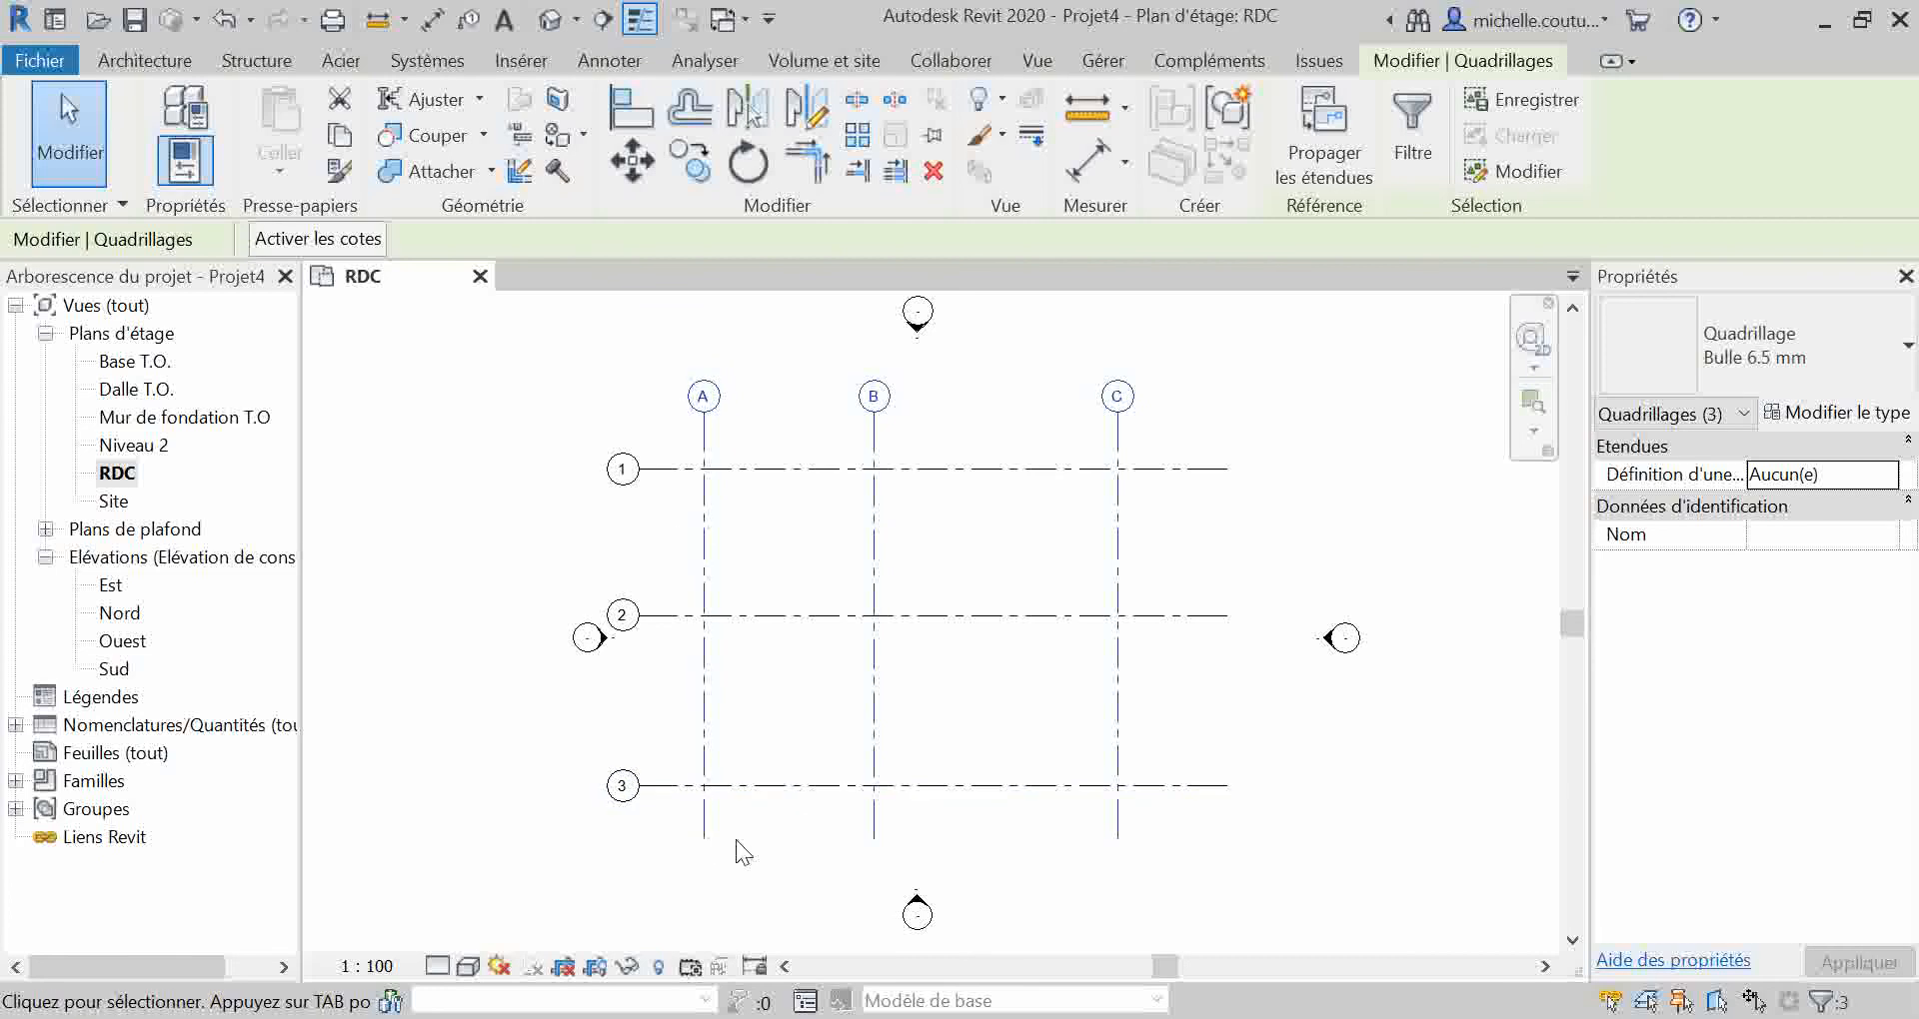
{"action": "left_click", "coordinate": [705, 841]}
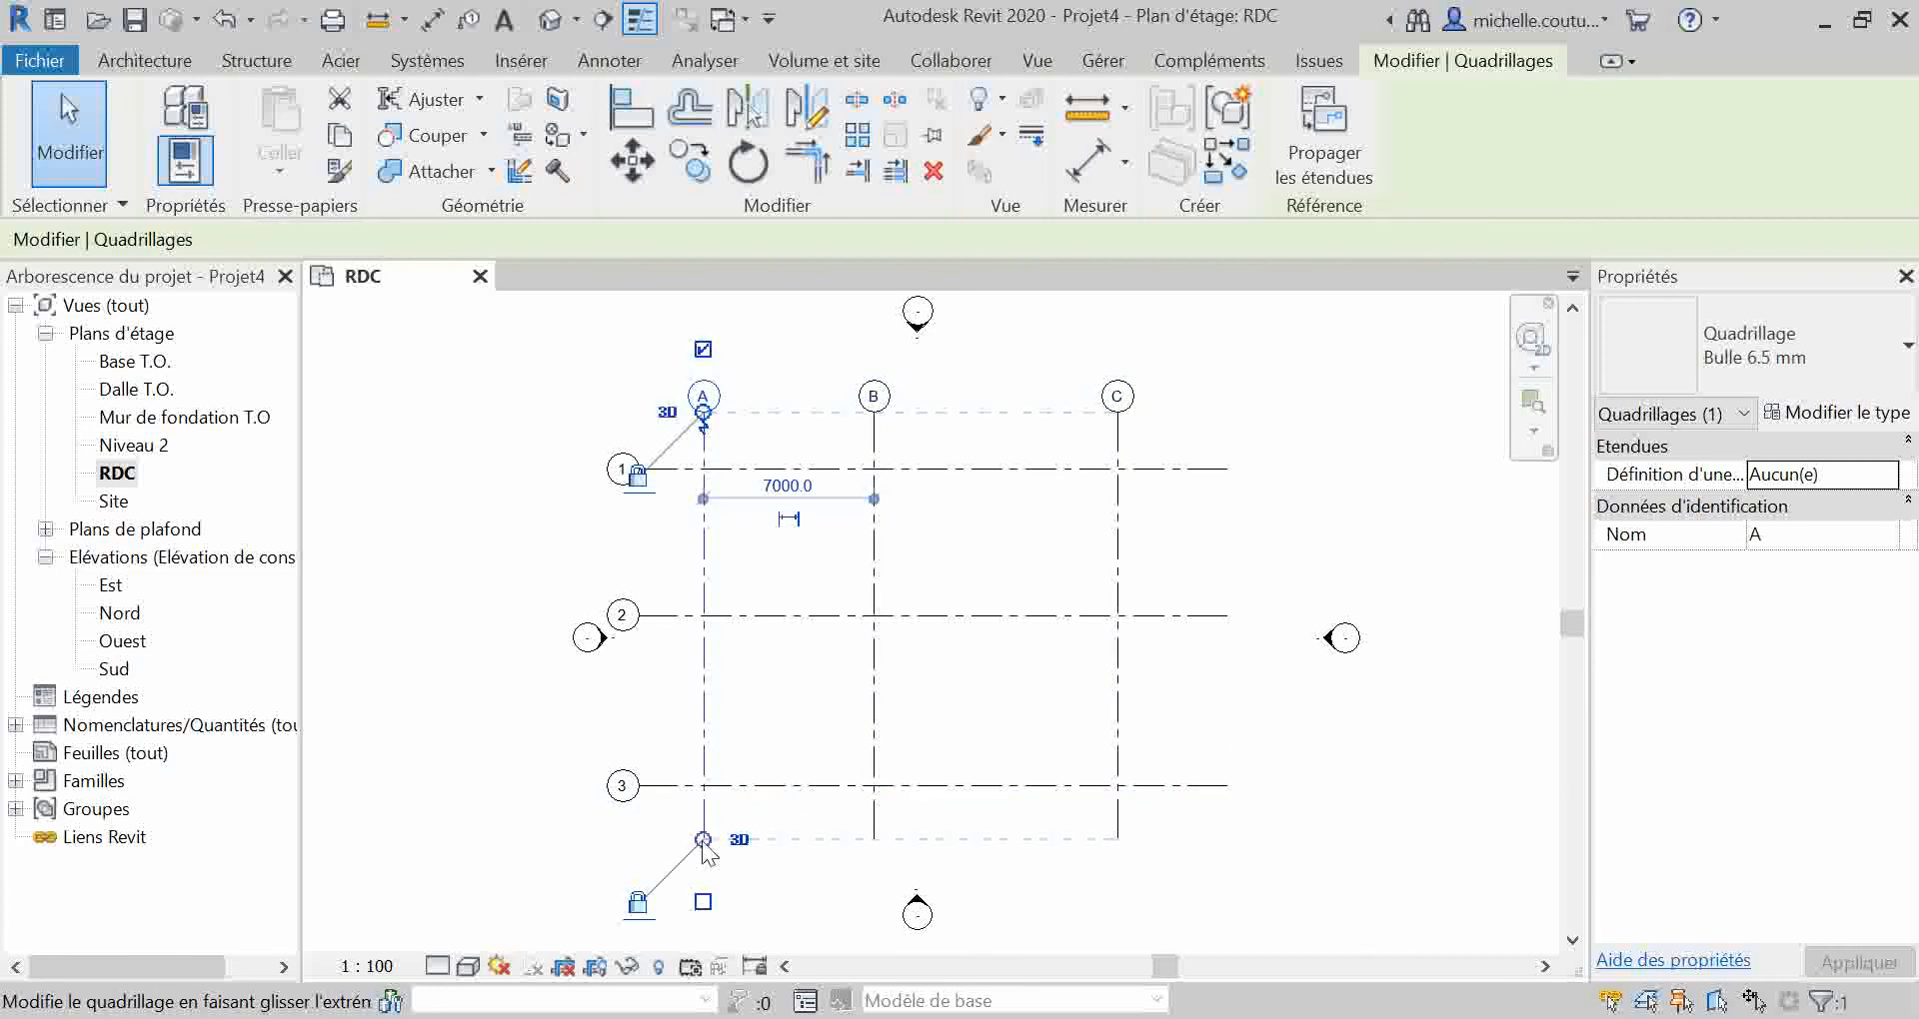
{"action": "left_click_drag", "start_coordinate": [704, 842], "coordinate": [704, 865]}
{"action": "left_click", "coordinate": [1149, 855]}
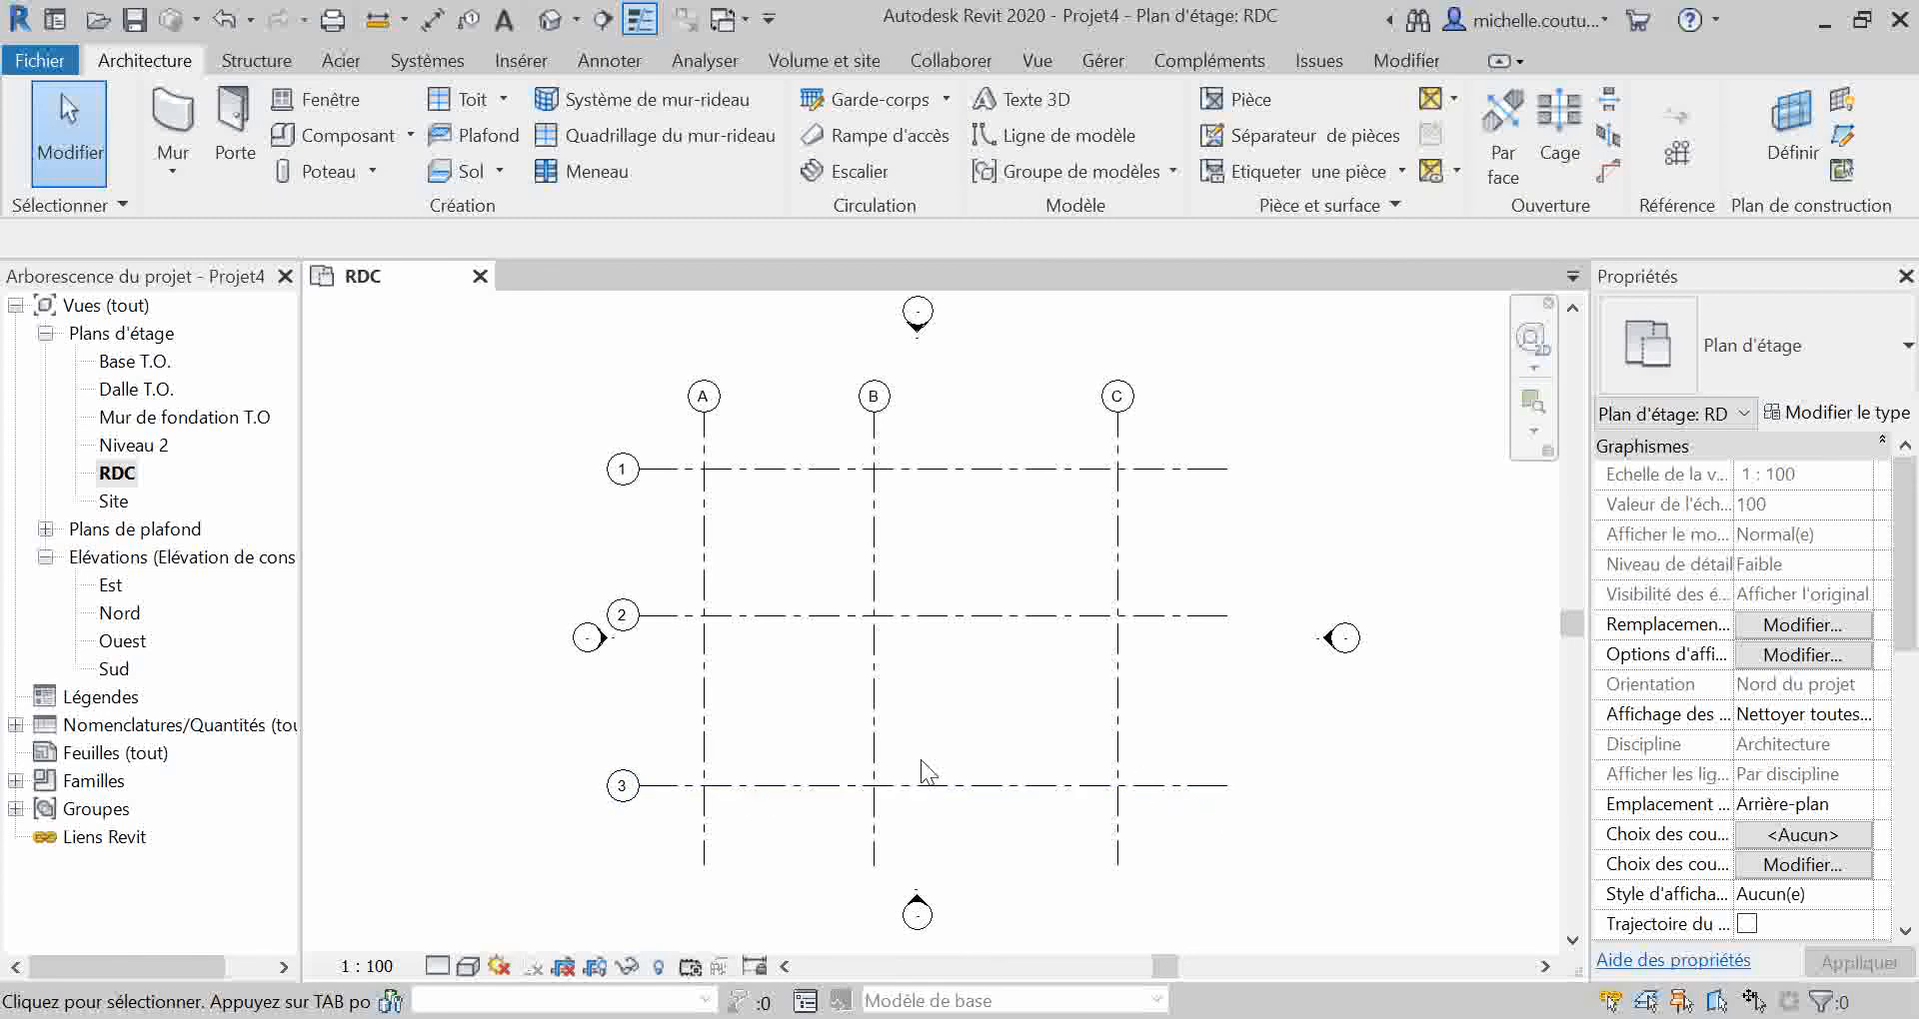
{"action": "left_click_drag", "start_coordinate": [591, 674], "coordinate": [559, 604]}
{"action": "left_click", "coordinate": [631, 160]}
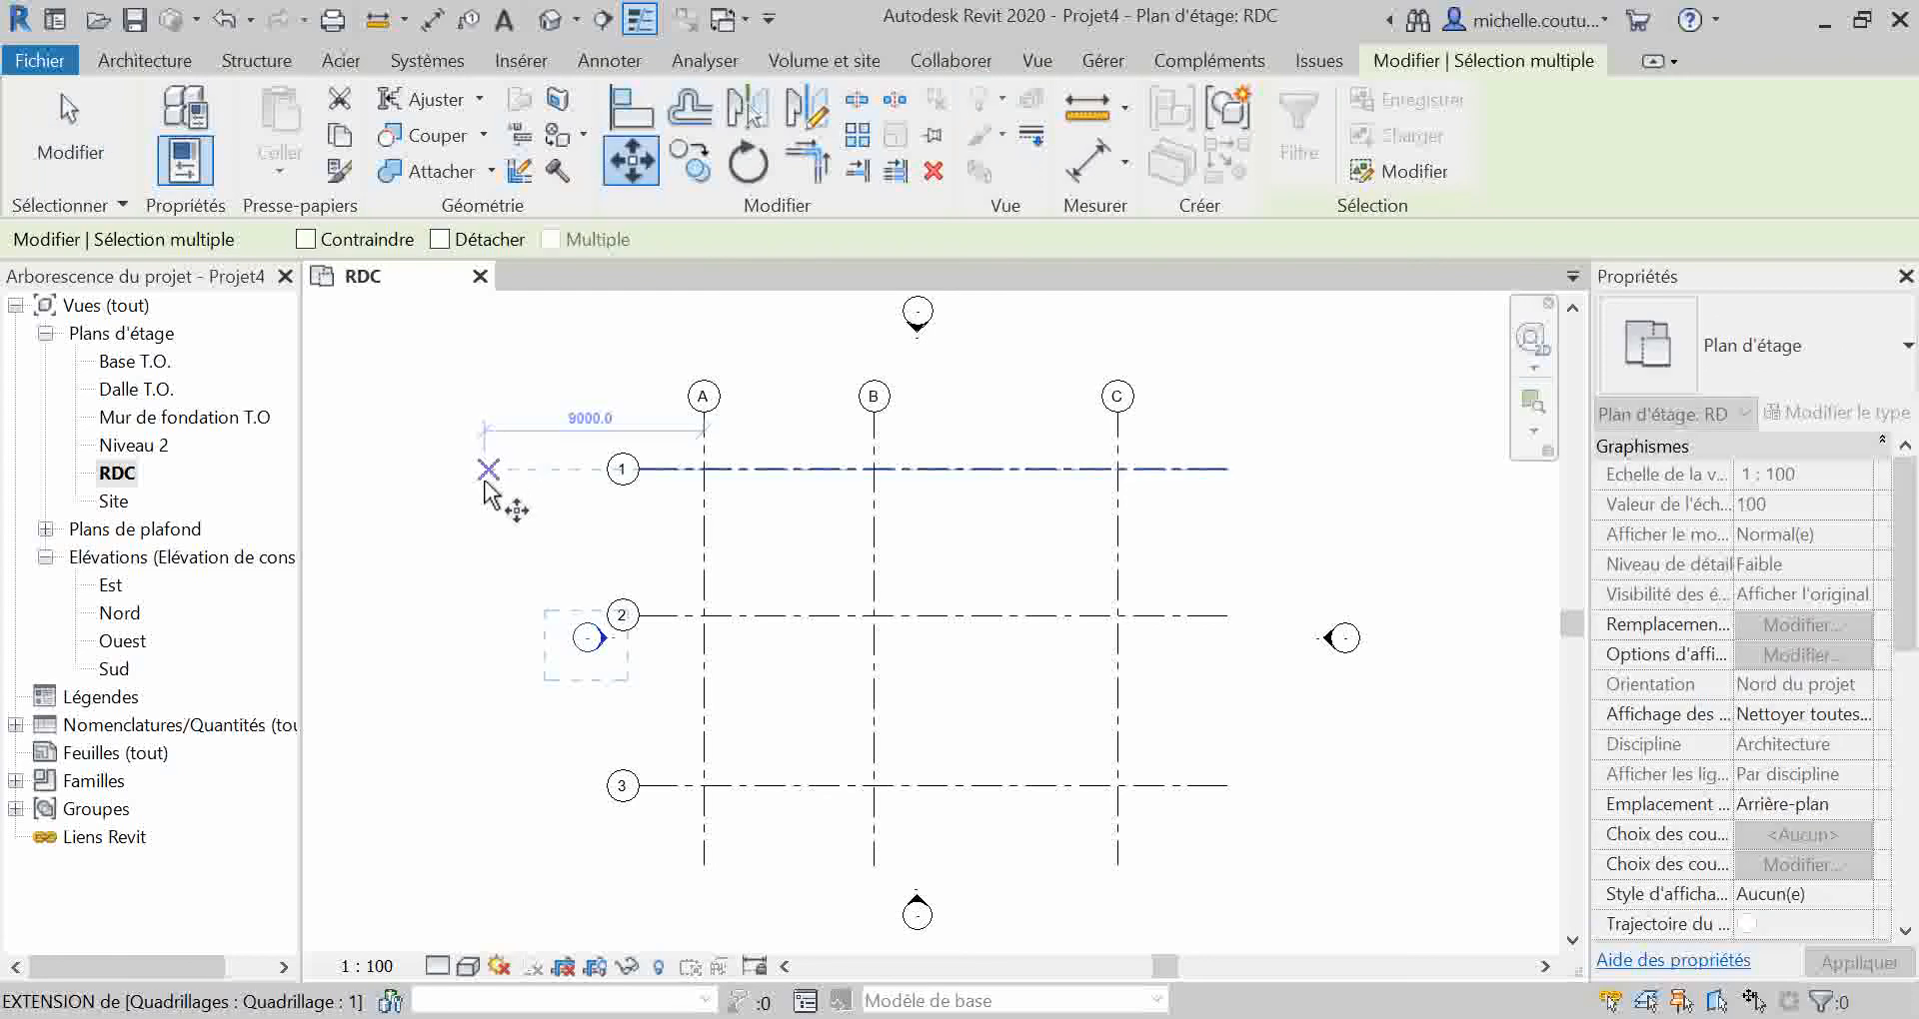
{"action": "key", "text": "Escape"}
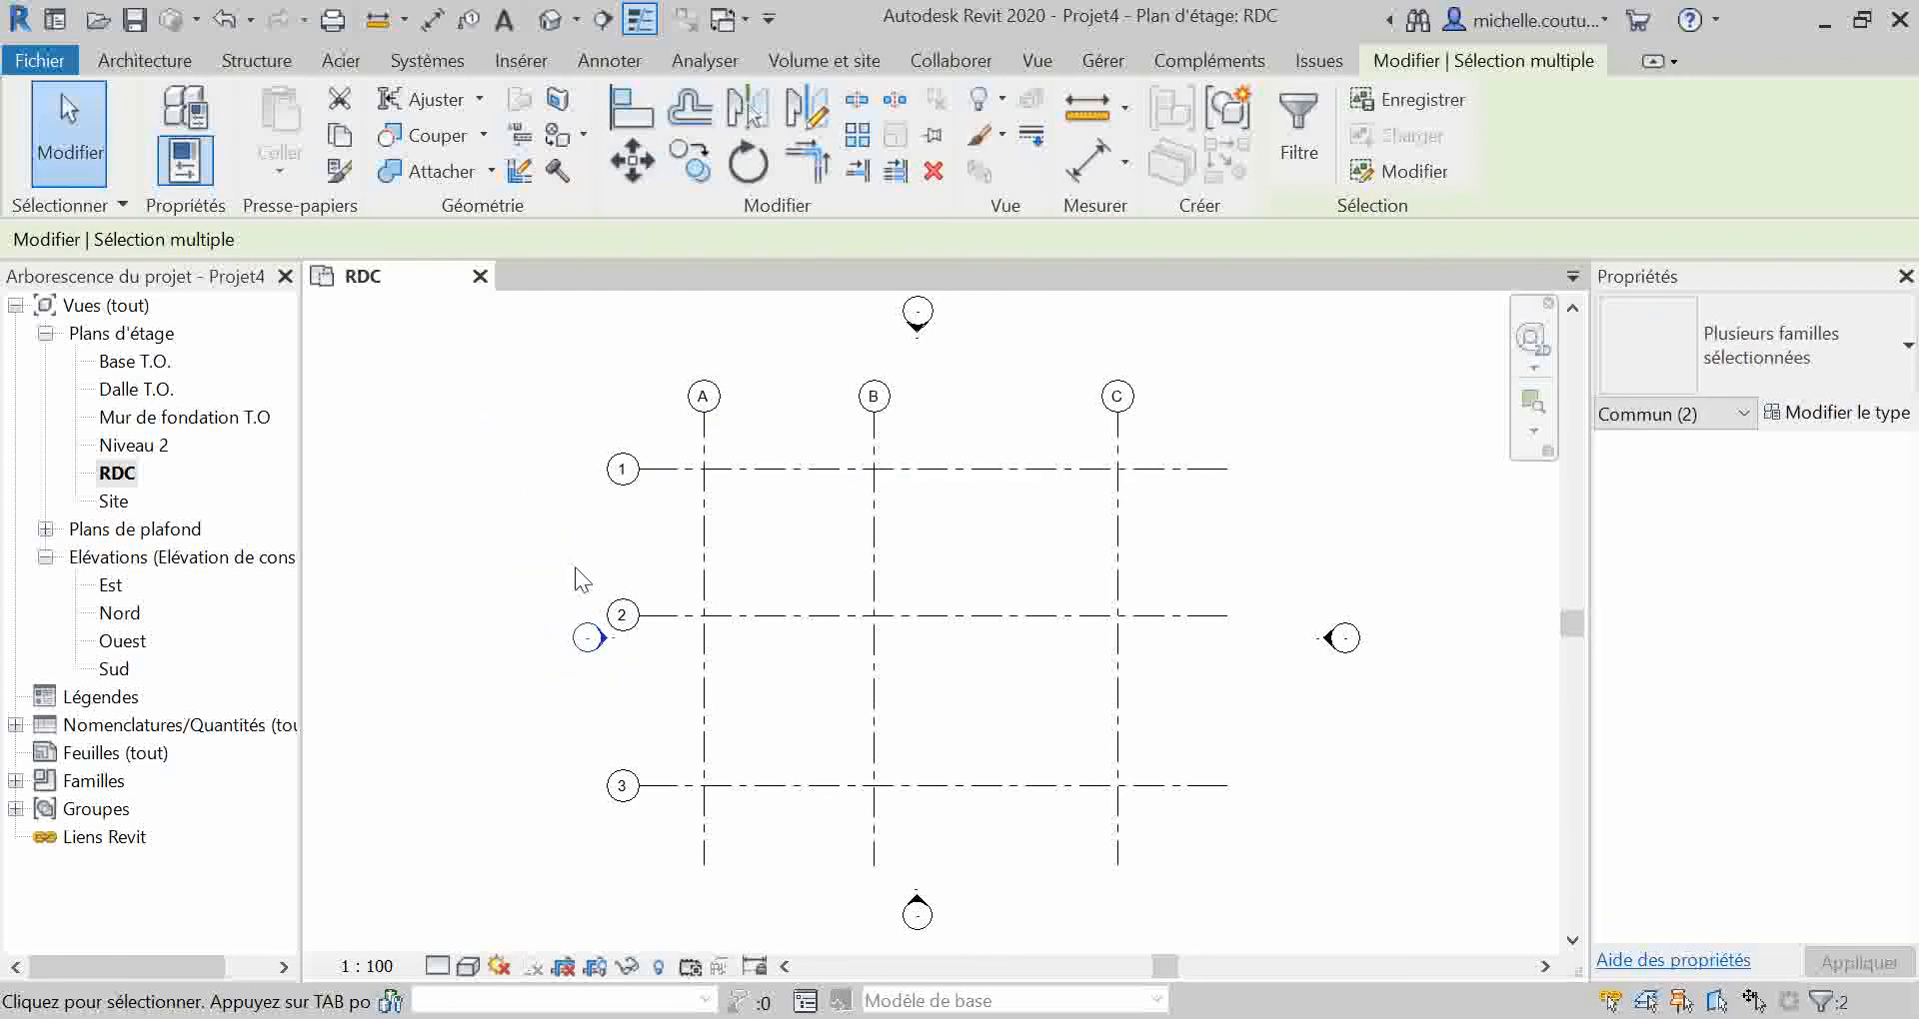
{"action": "key", "text": "Escape"}
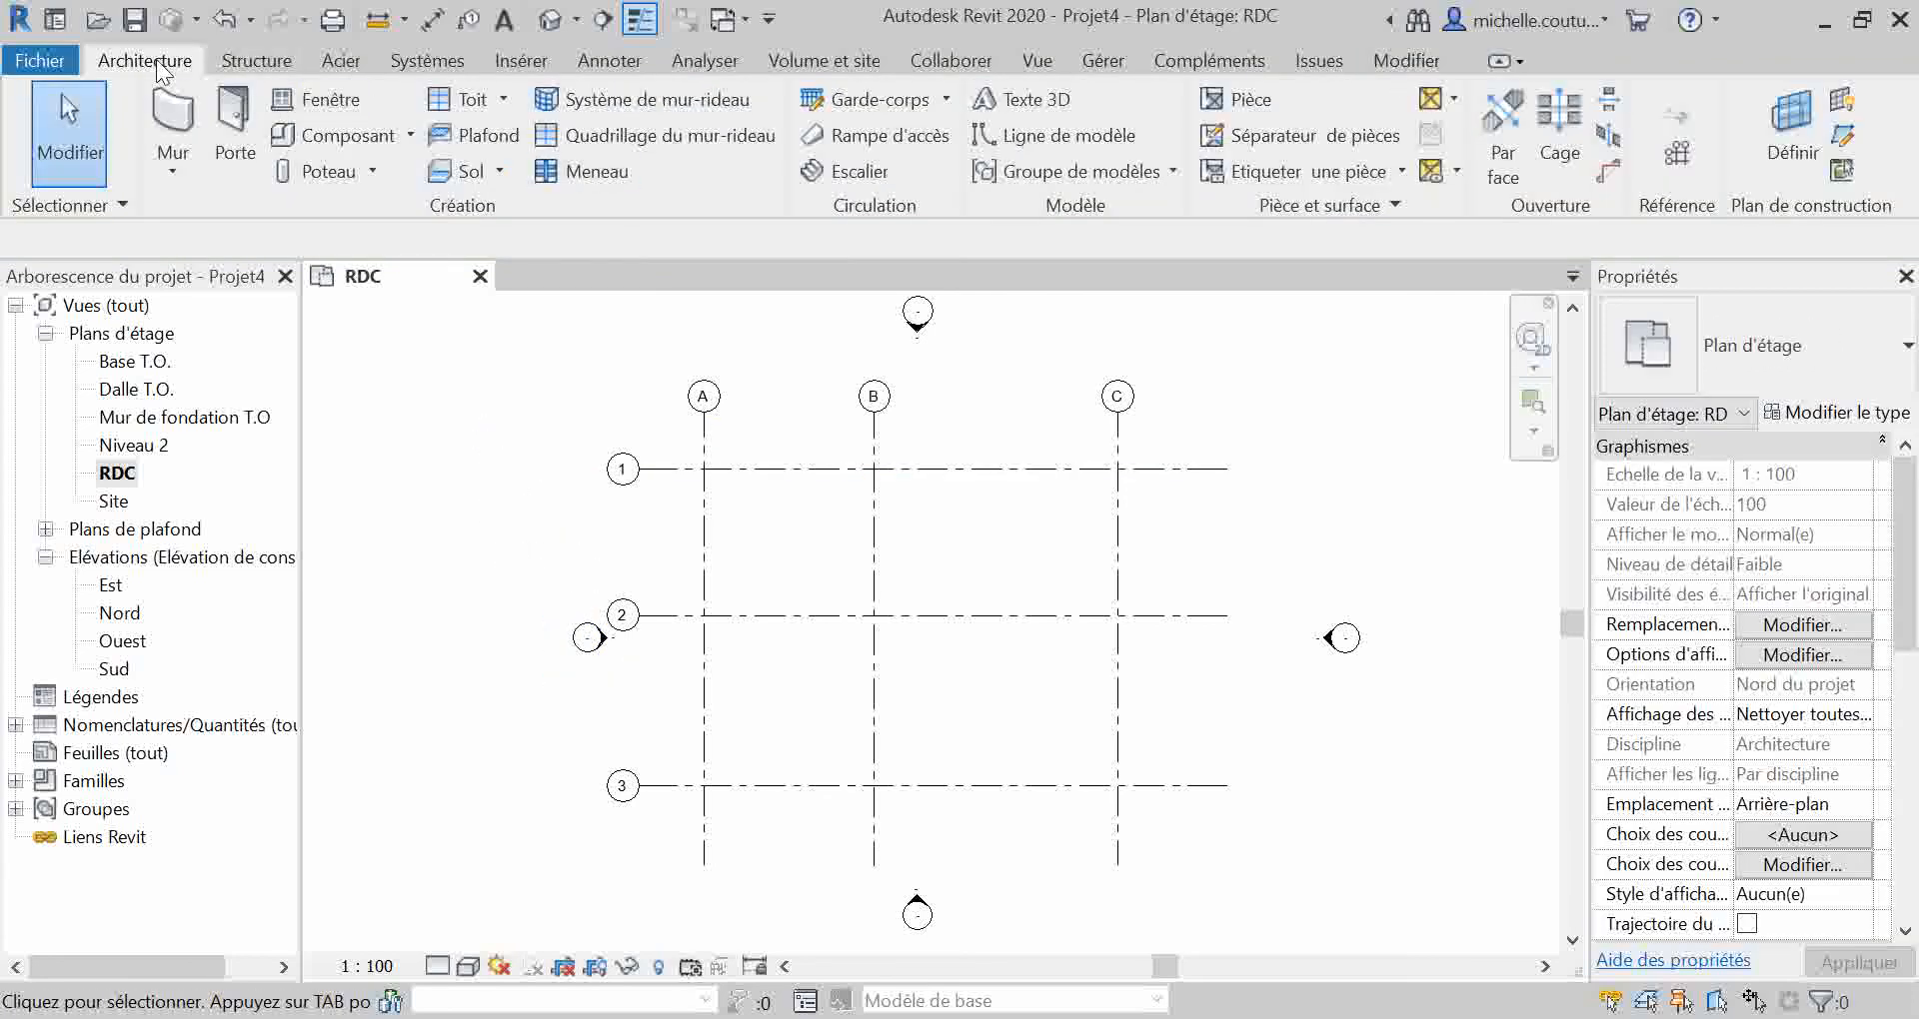
Step: Move the whole west elevation marker horizontally to the left, clear of the grid 2 bubble
{"action": "left_click", "coordinate": [581, 630]}
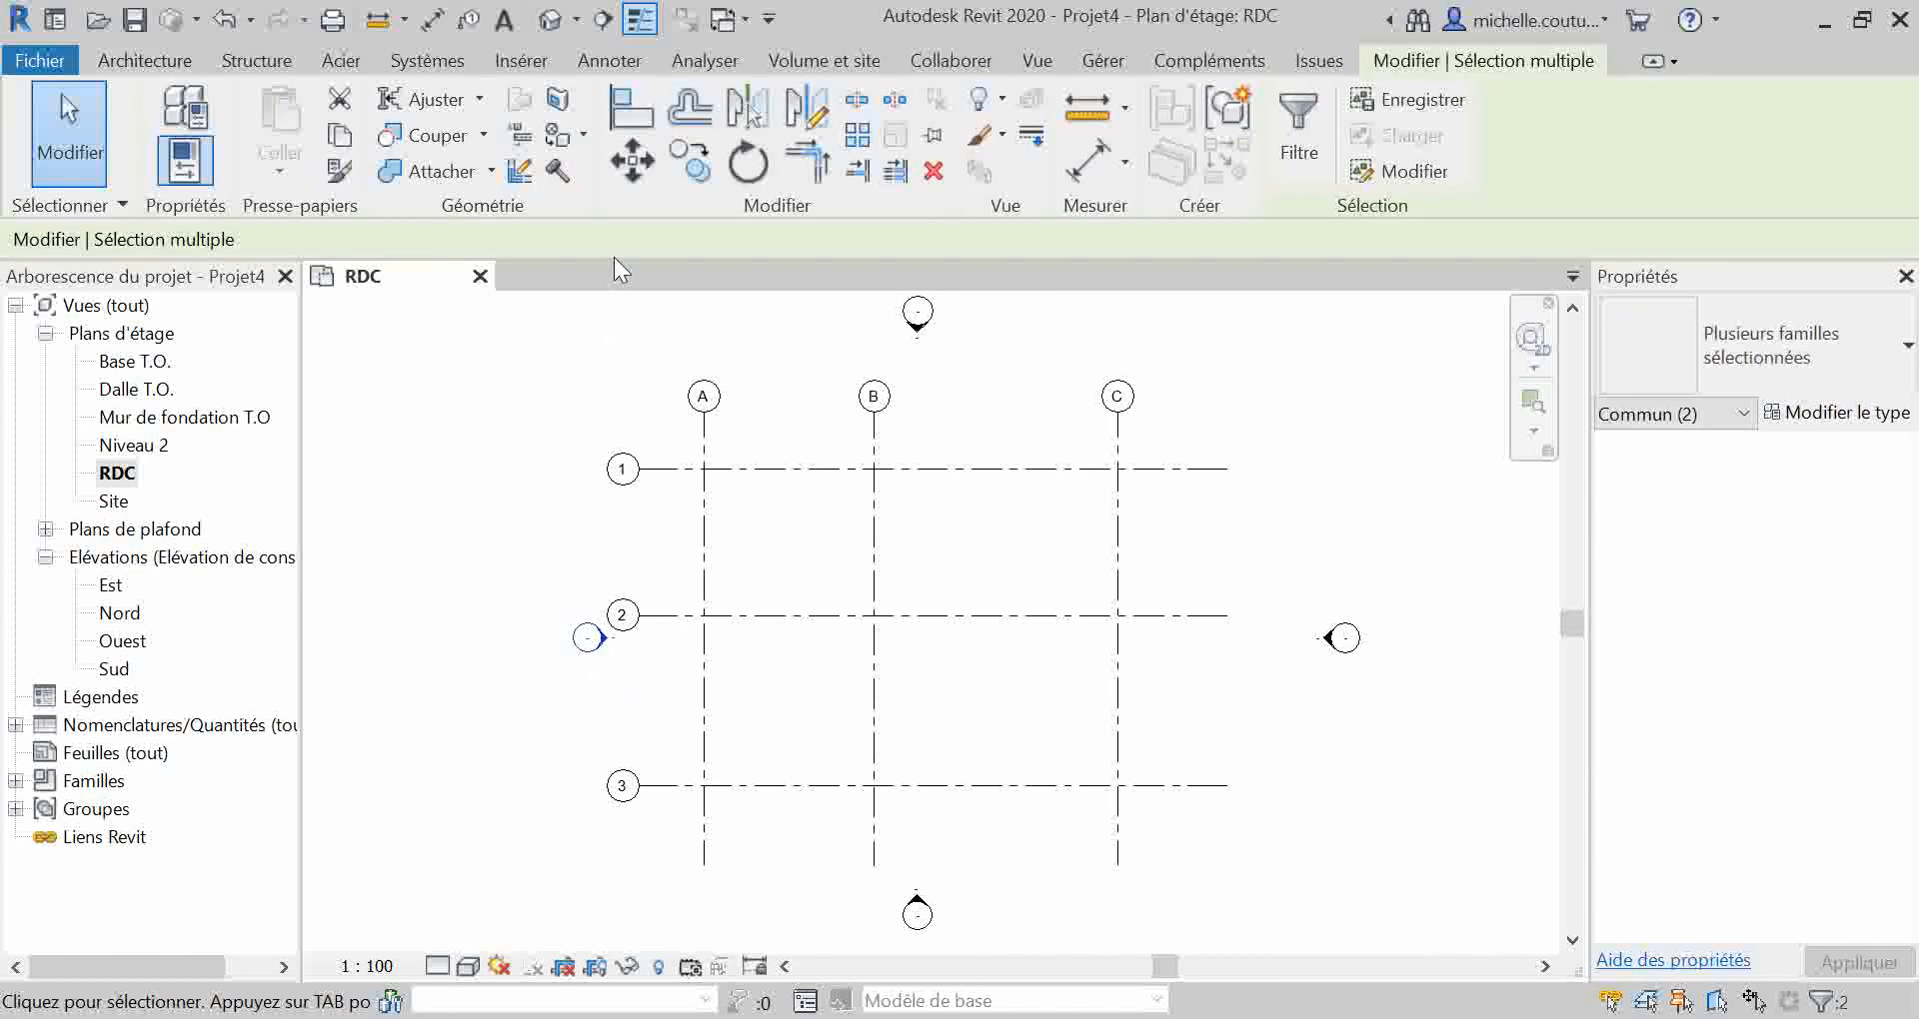
{"action": "left_click", "coordinate": [631, 160]}
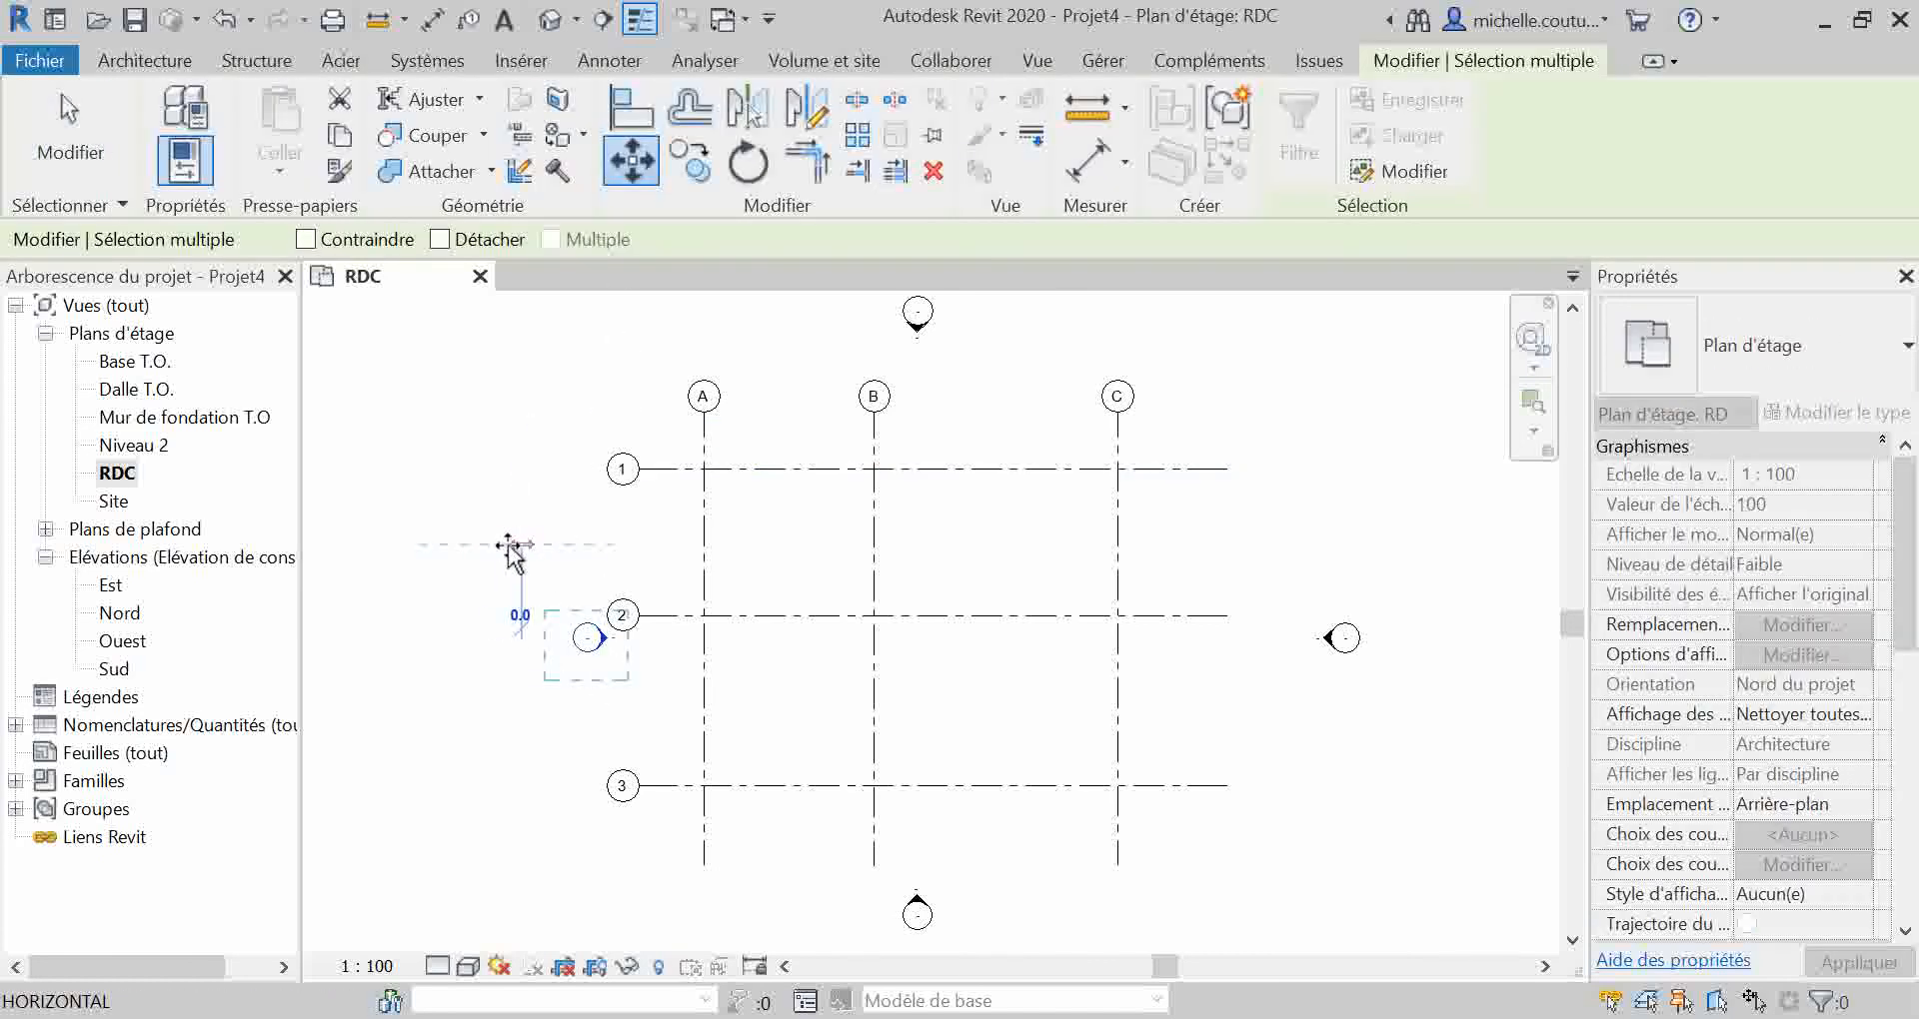
{"action": "left_click", "coordinate": [473, 544]}
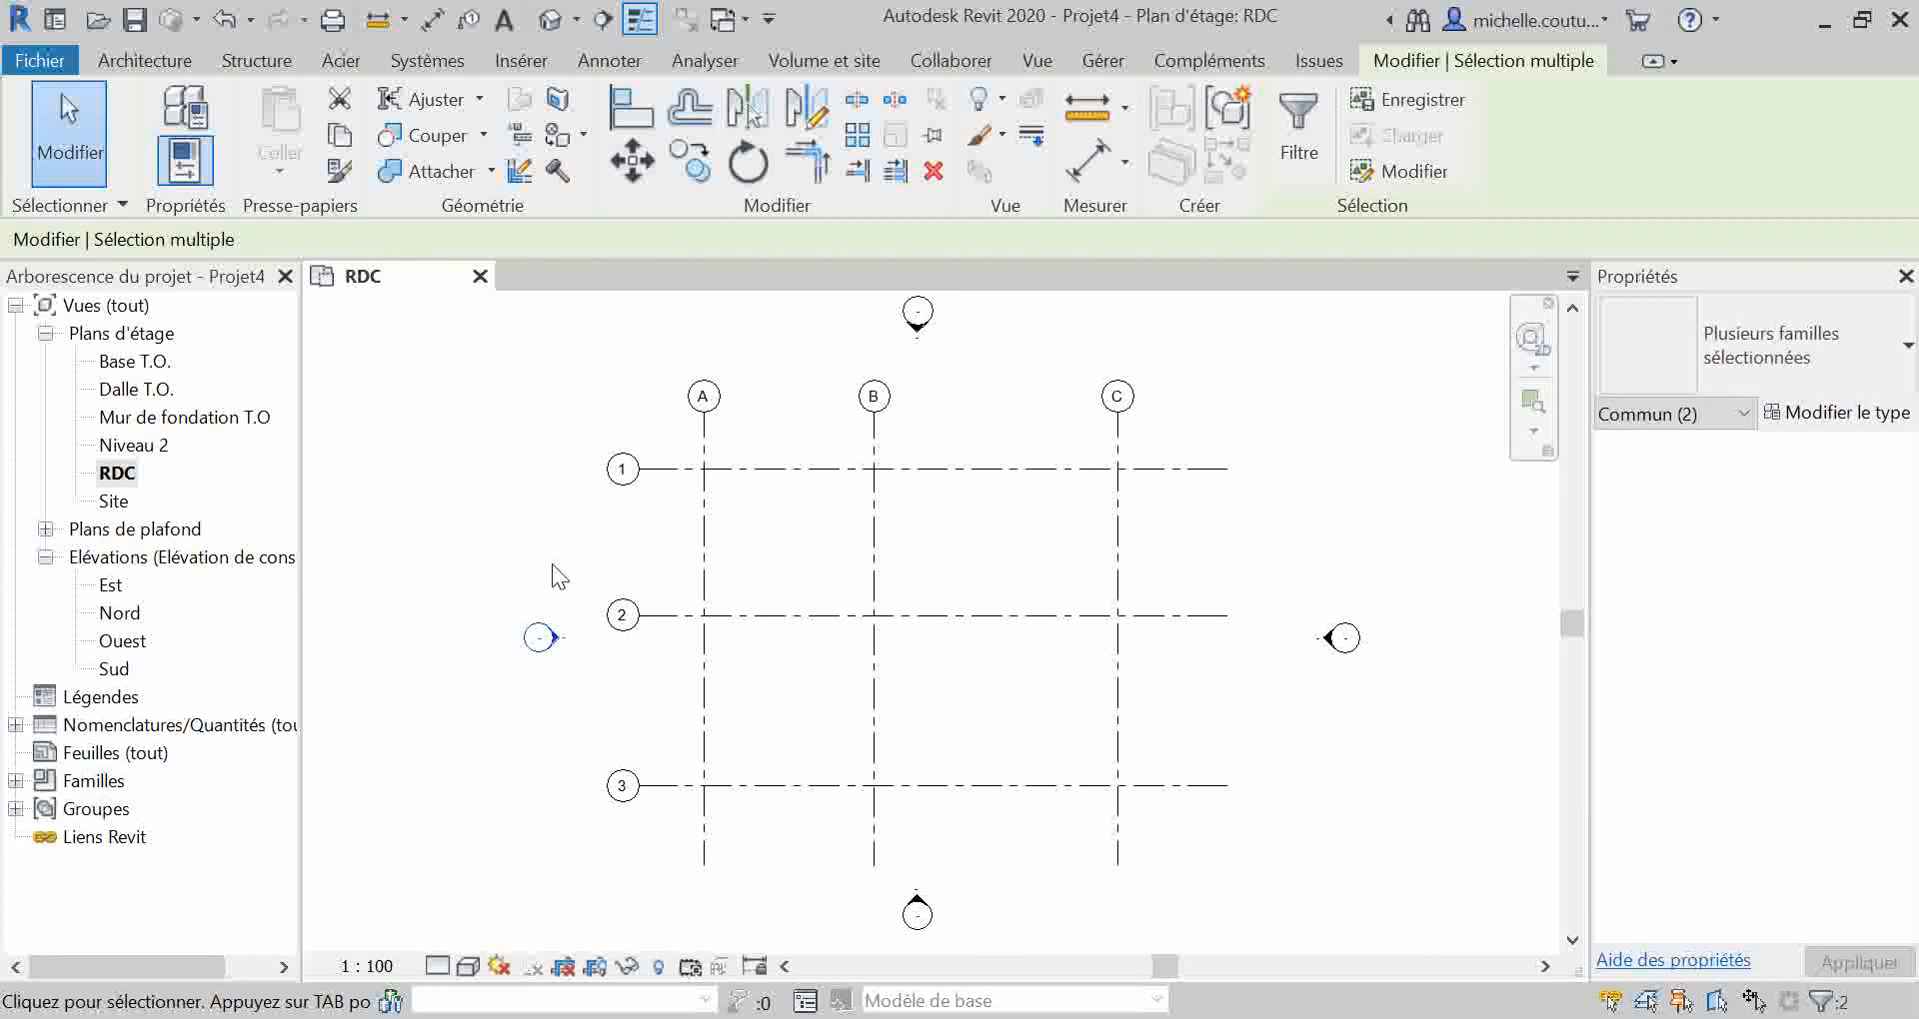
{"action": "left_click", "coordinate": [1413, 792]}
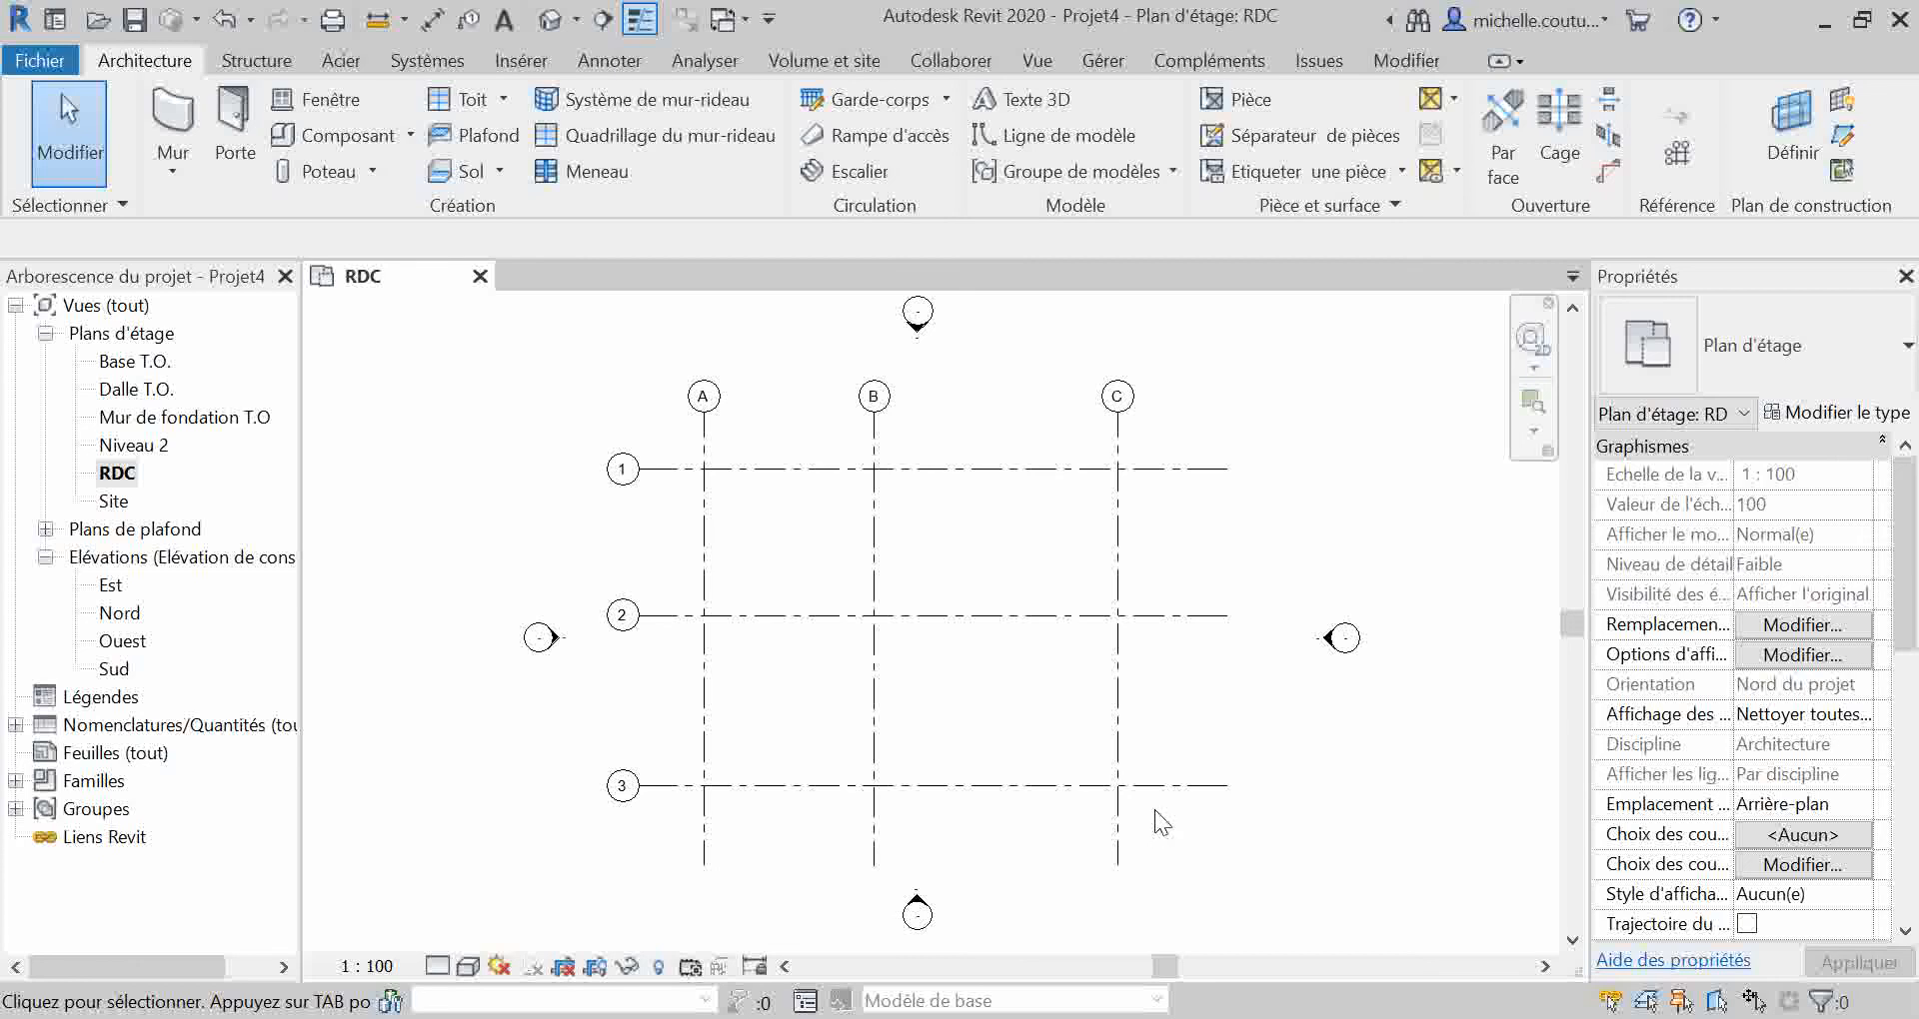
Step: Move grid lines B and C together by activating their temporary dimensions and setting the distance from A to B to 8000
{"action": "left_click_drag", "start_coordinate": [1026, 836], "coordinate": [847, 853]}
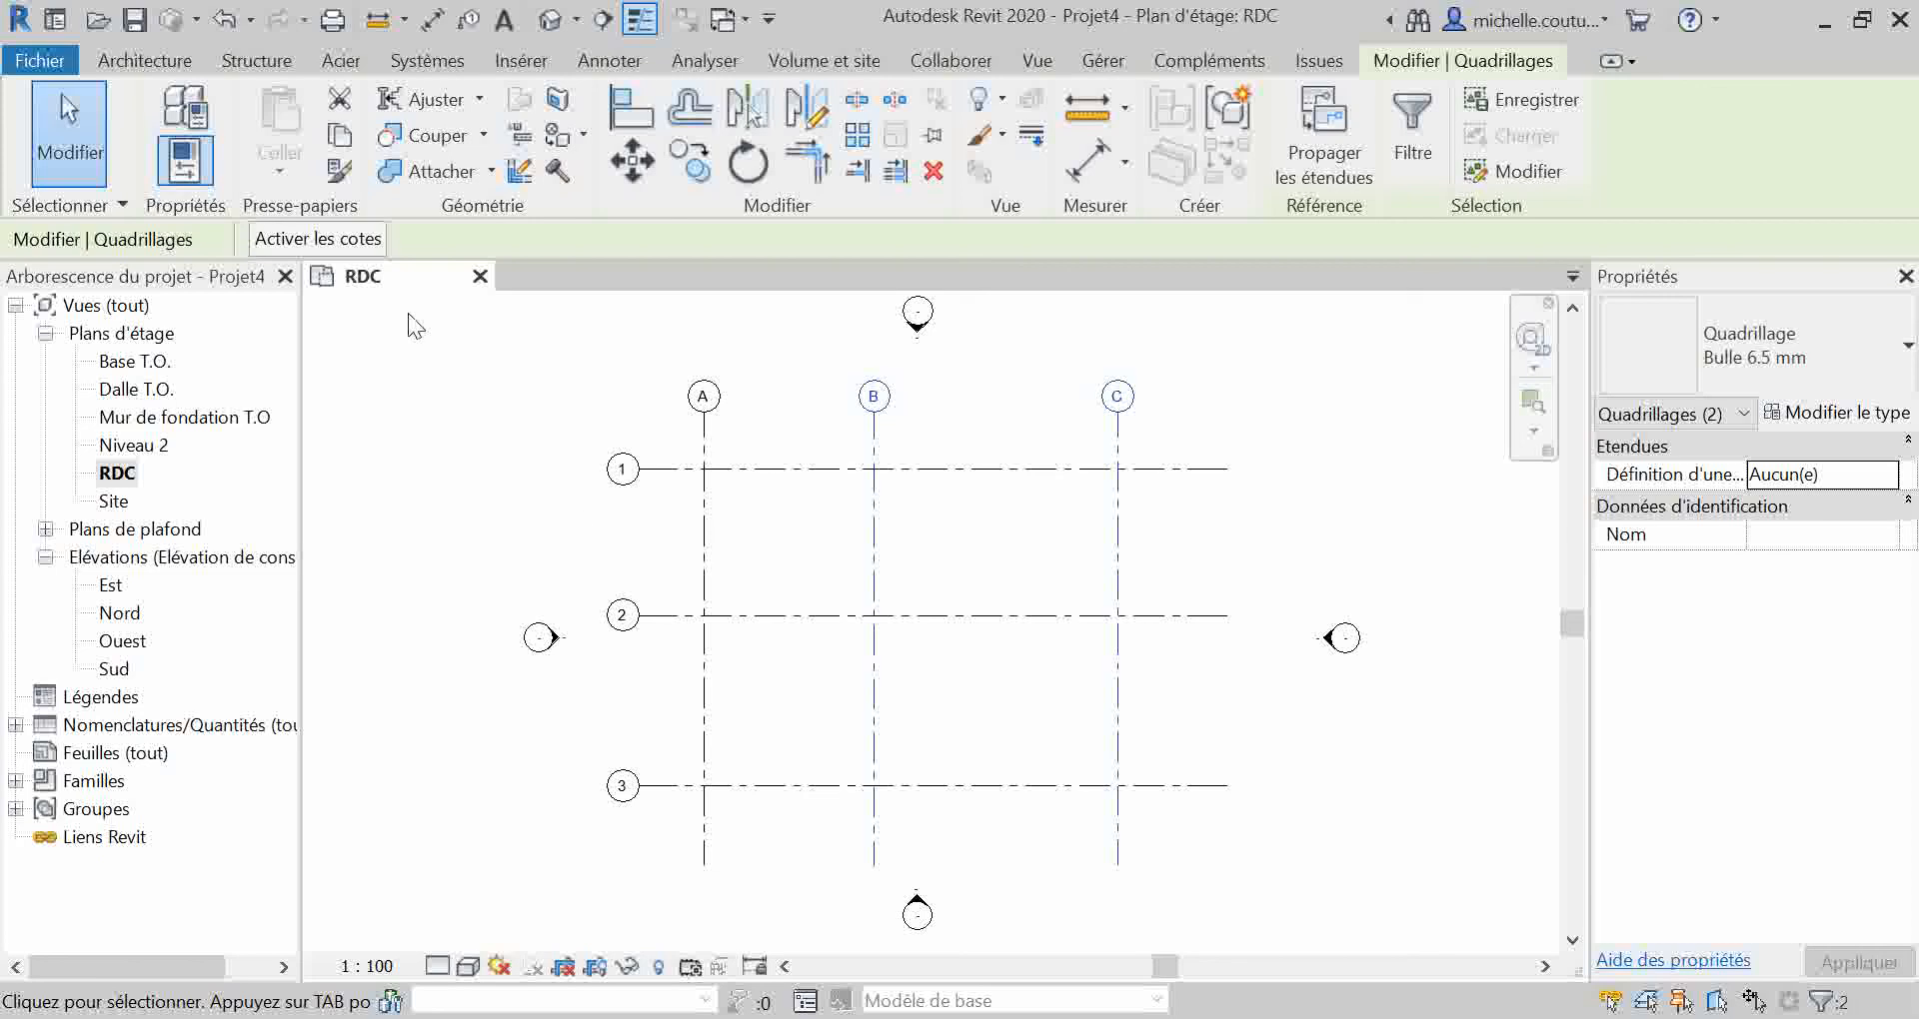
{"action": "left_click", "coordinate": [348, 240]}
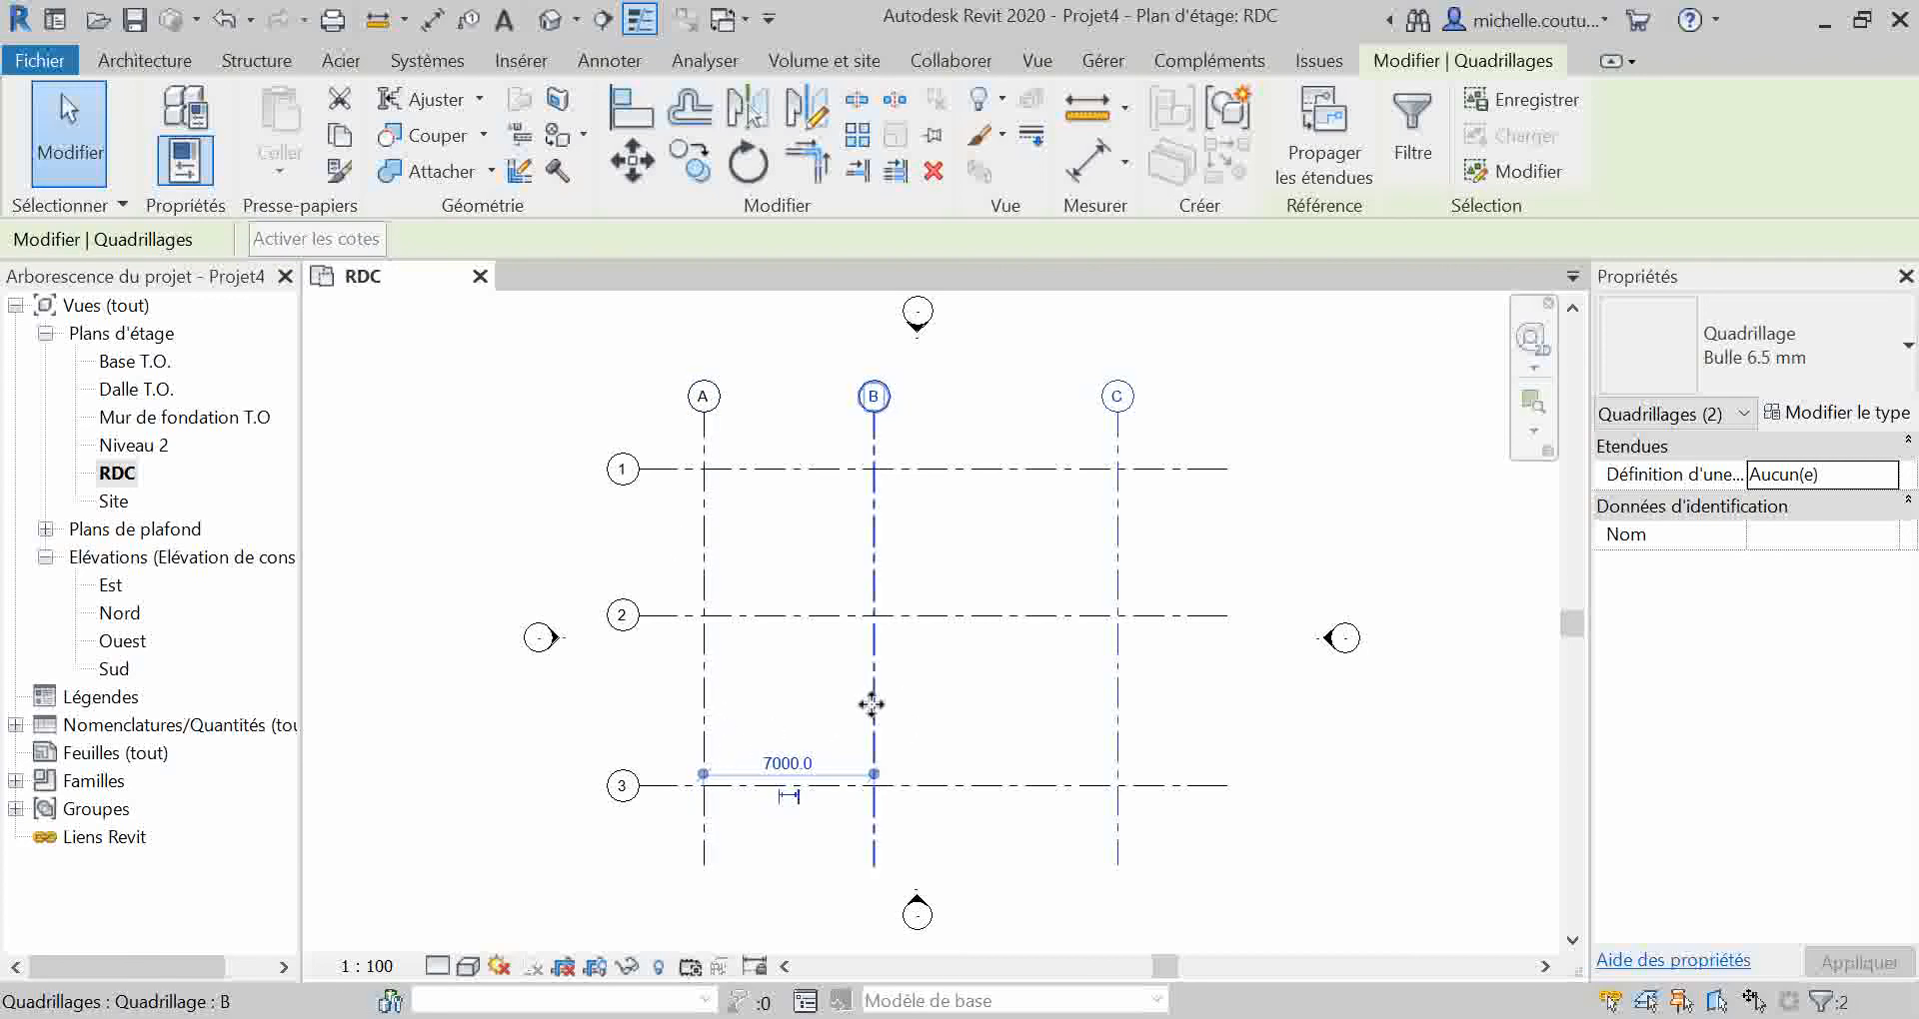
{"action": "left_click", "coordinate": [801, 765]}
{"action": "type", "text": "8000"}
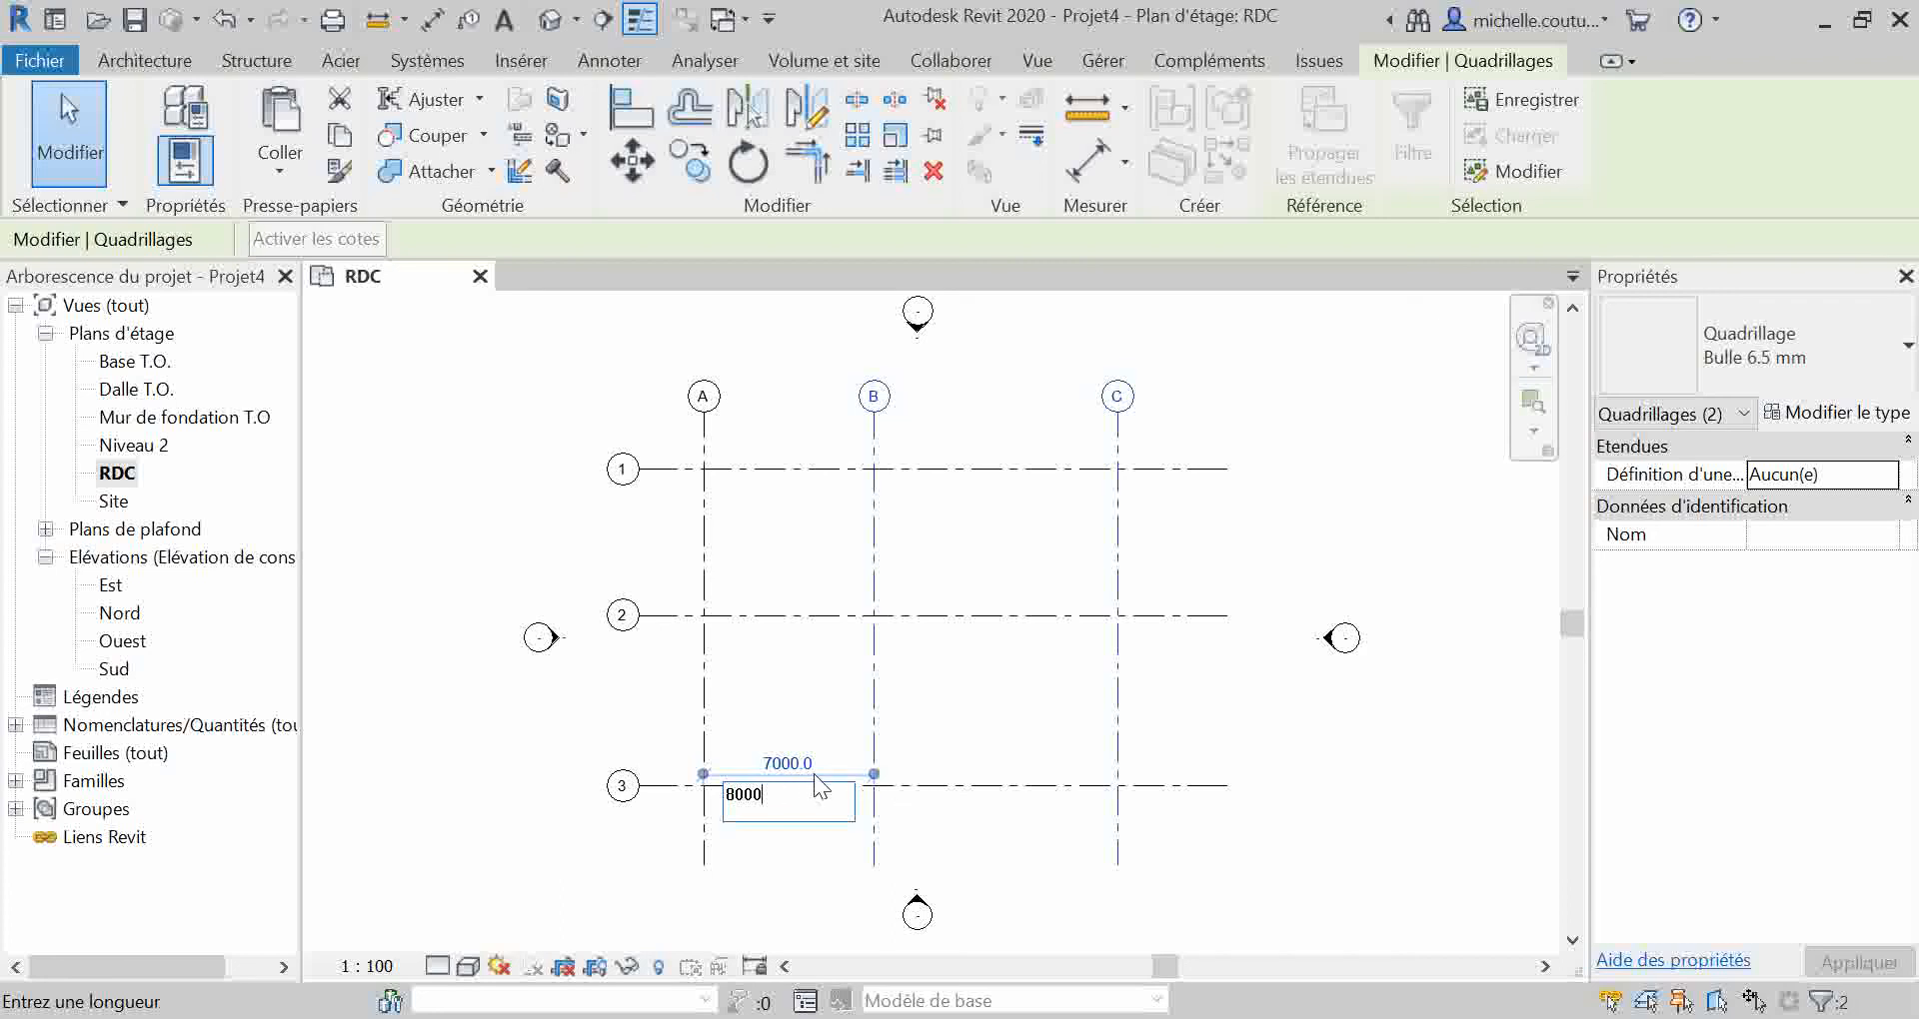
{"action": "key", "text": "Return"}
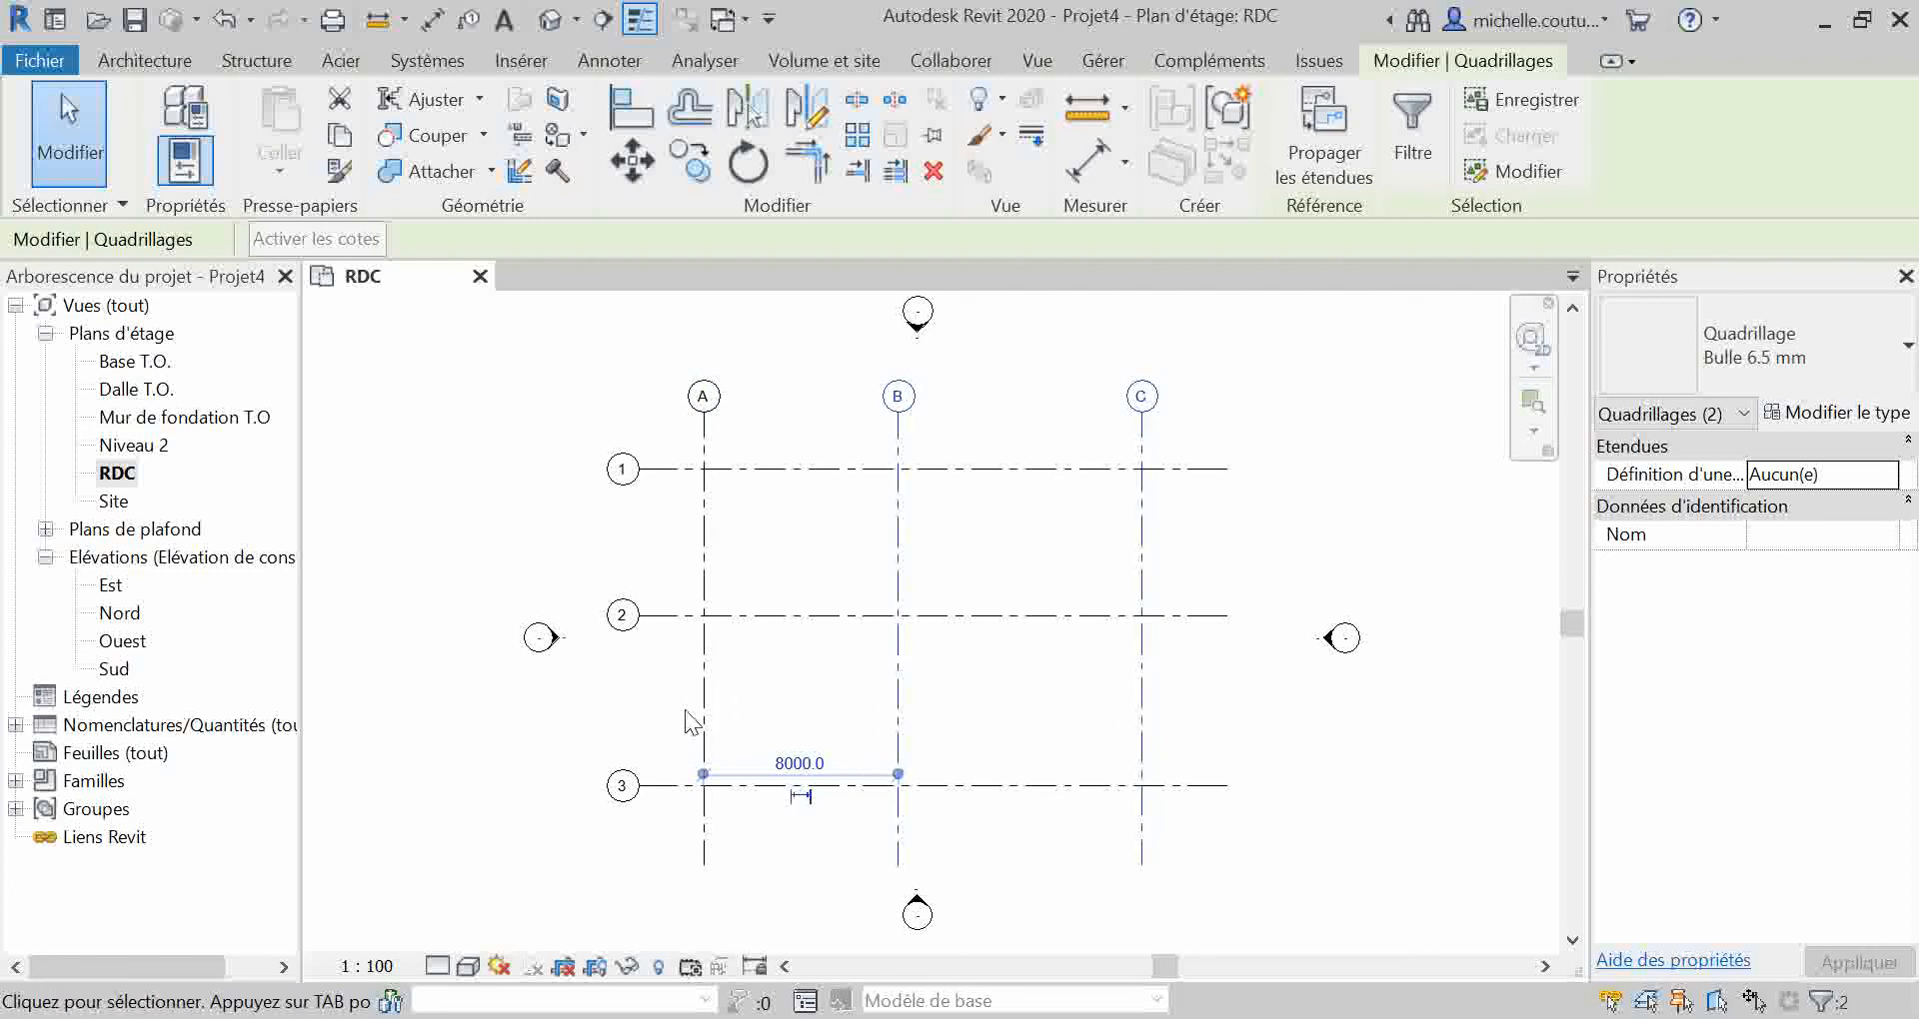
{"action": "left_click", "coordinate": [1023, 705]}
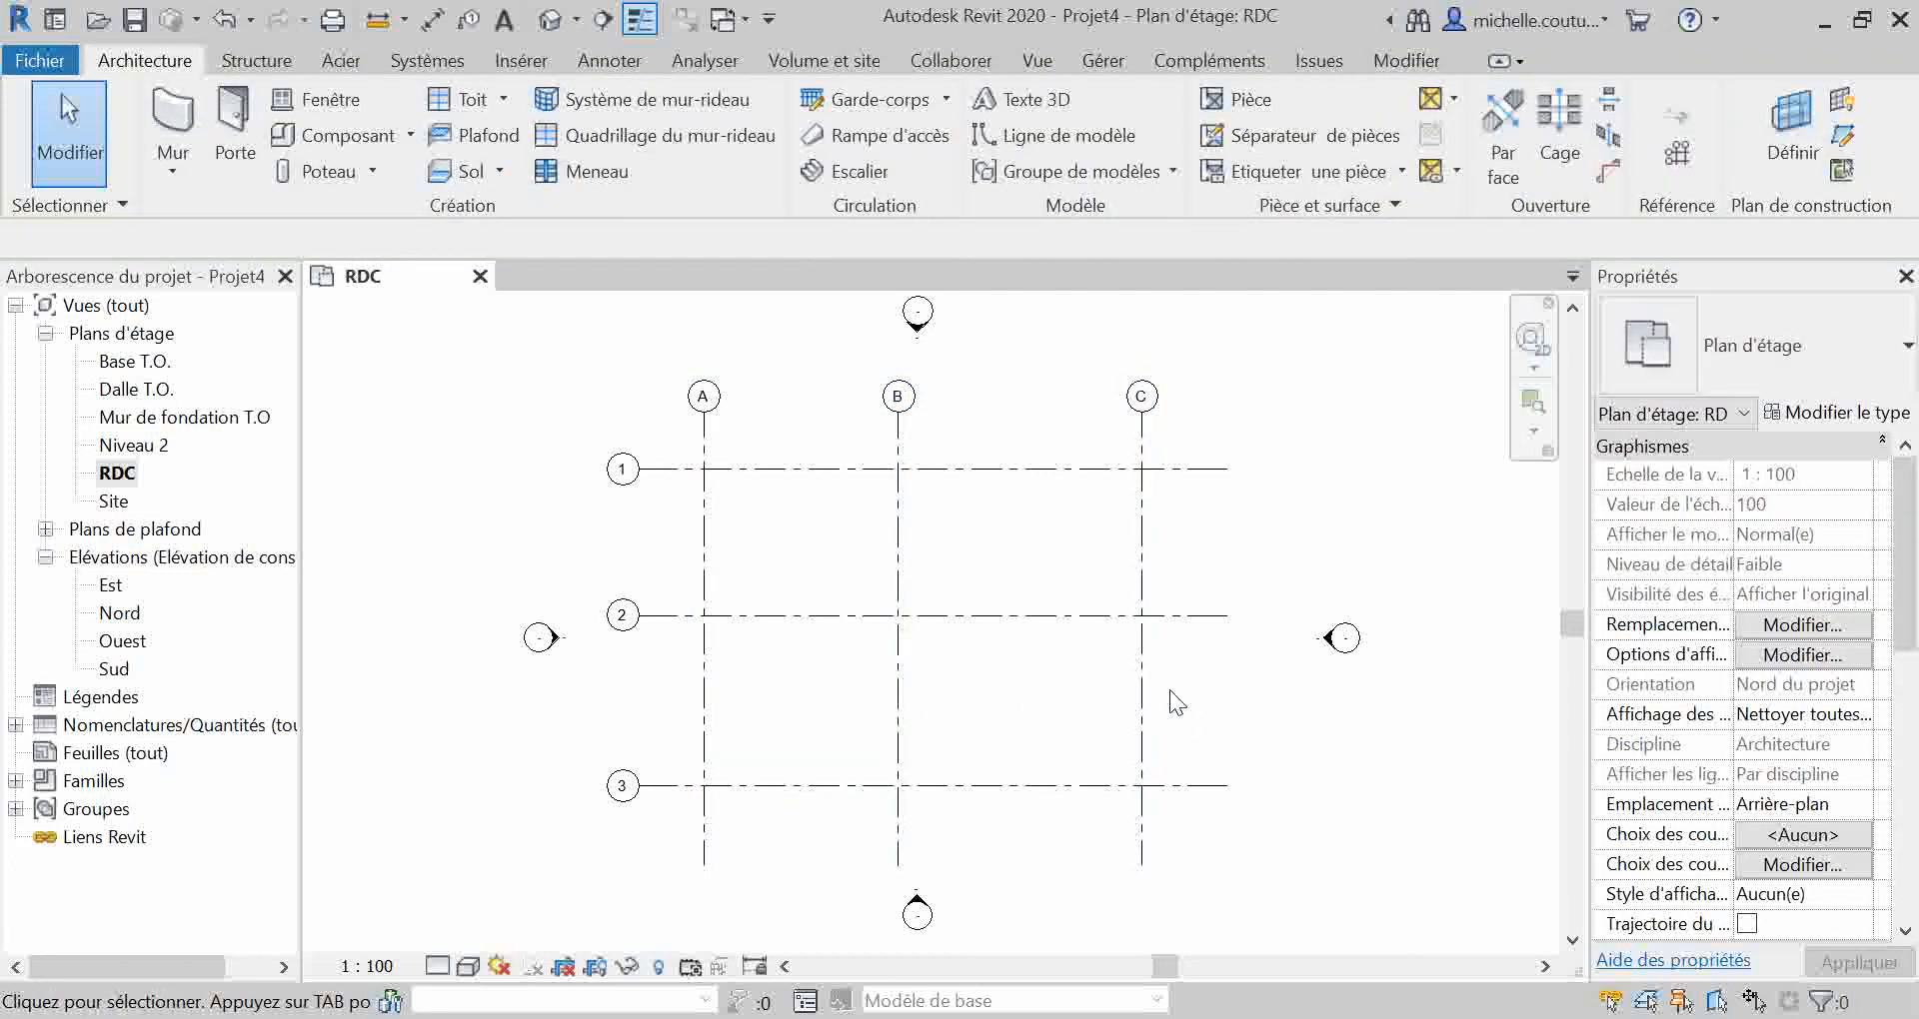
Step: Set the distance between grid lines B and C to 8000 by moving grid line C
{"action": "left_click", "coordinate": [1106, 708]}
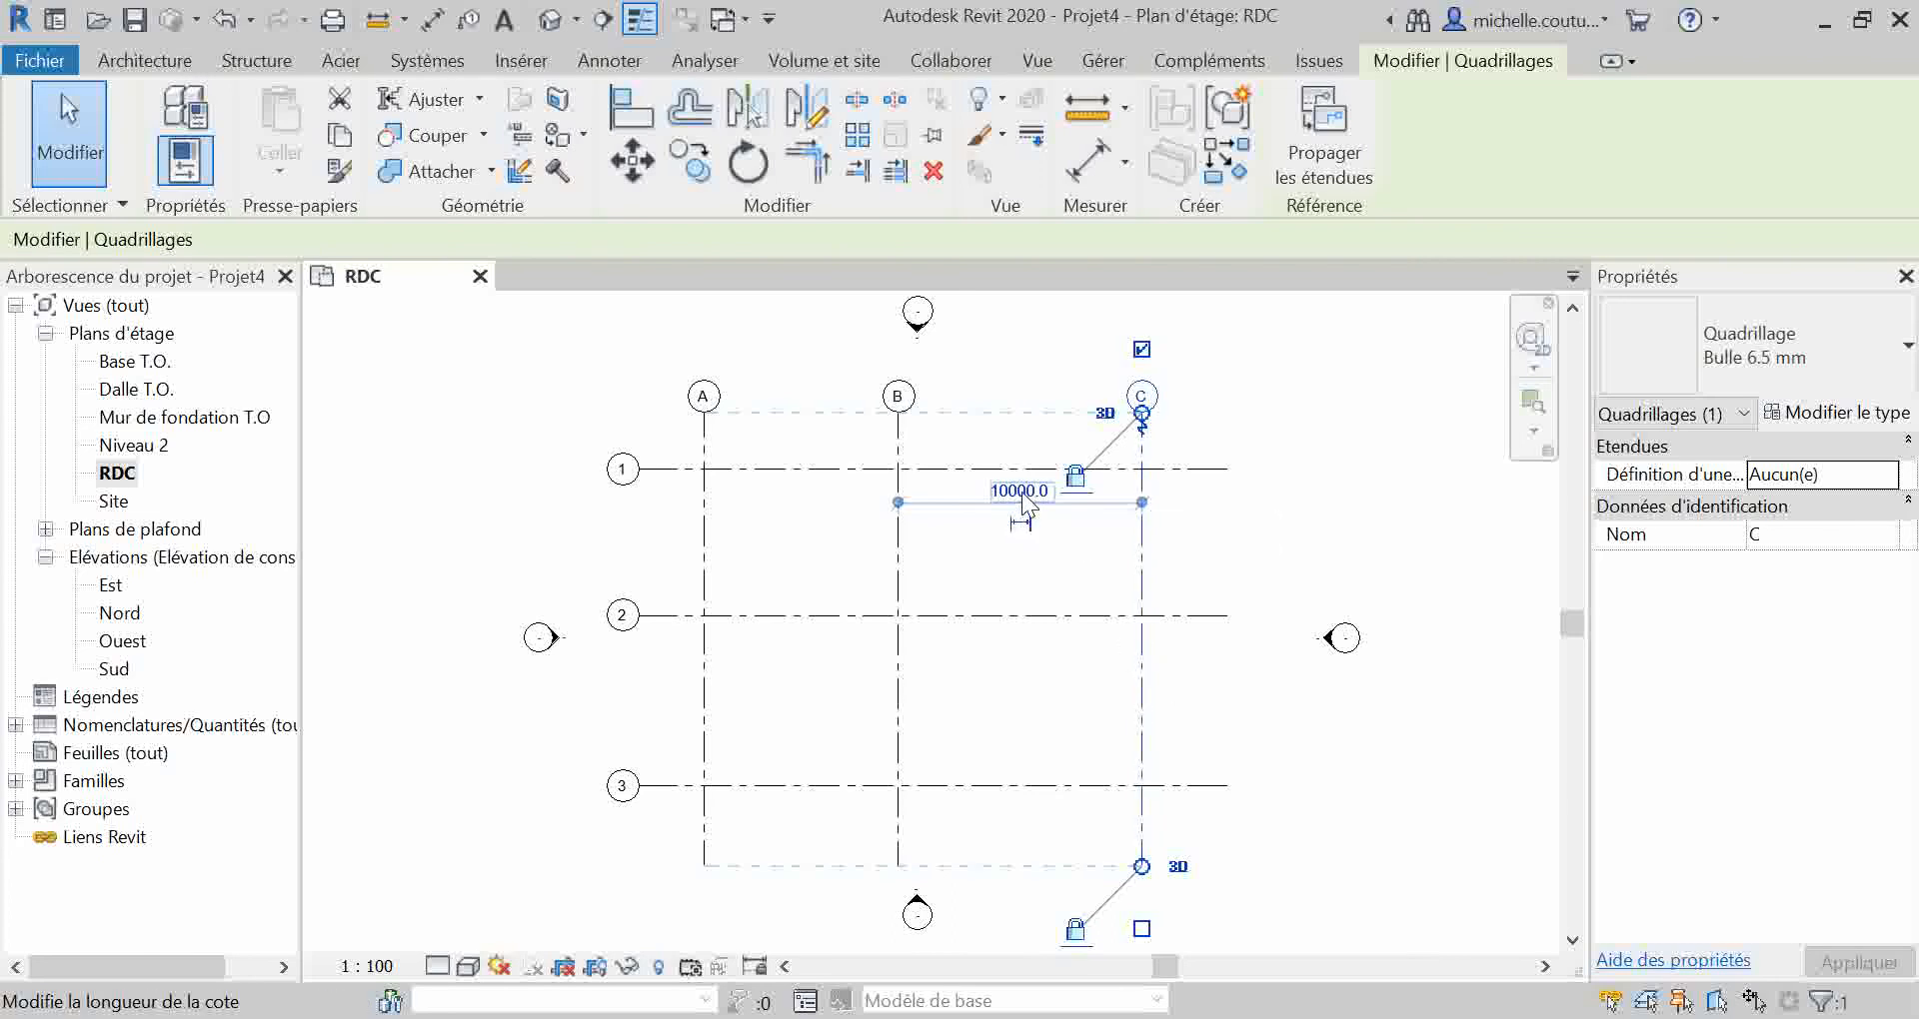
{"action": "left_click", "coordinate": [1022, 491]}
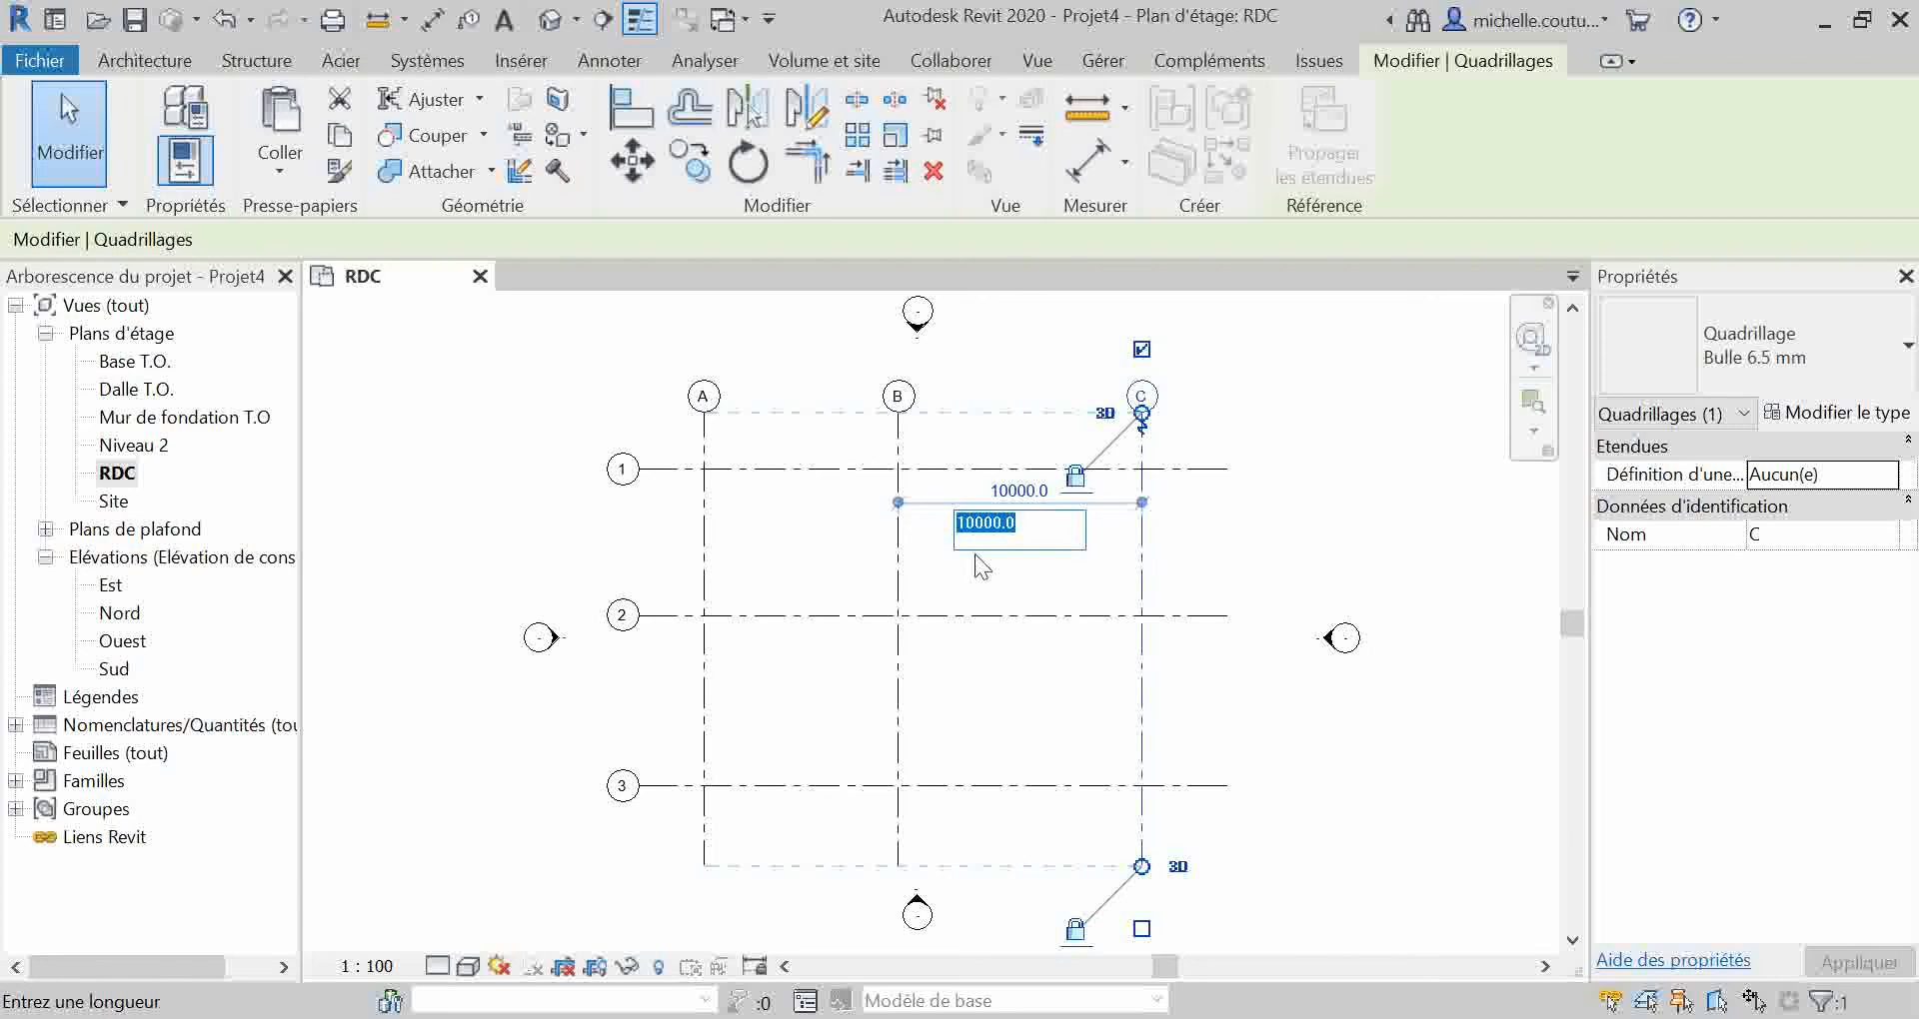
{"action": "type", "text": "8000"}
{"action": "key", "text": "Return"}
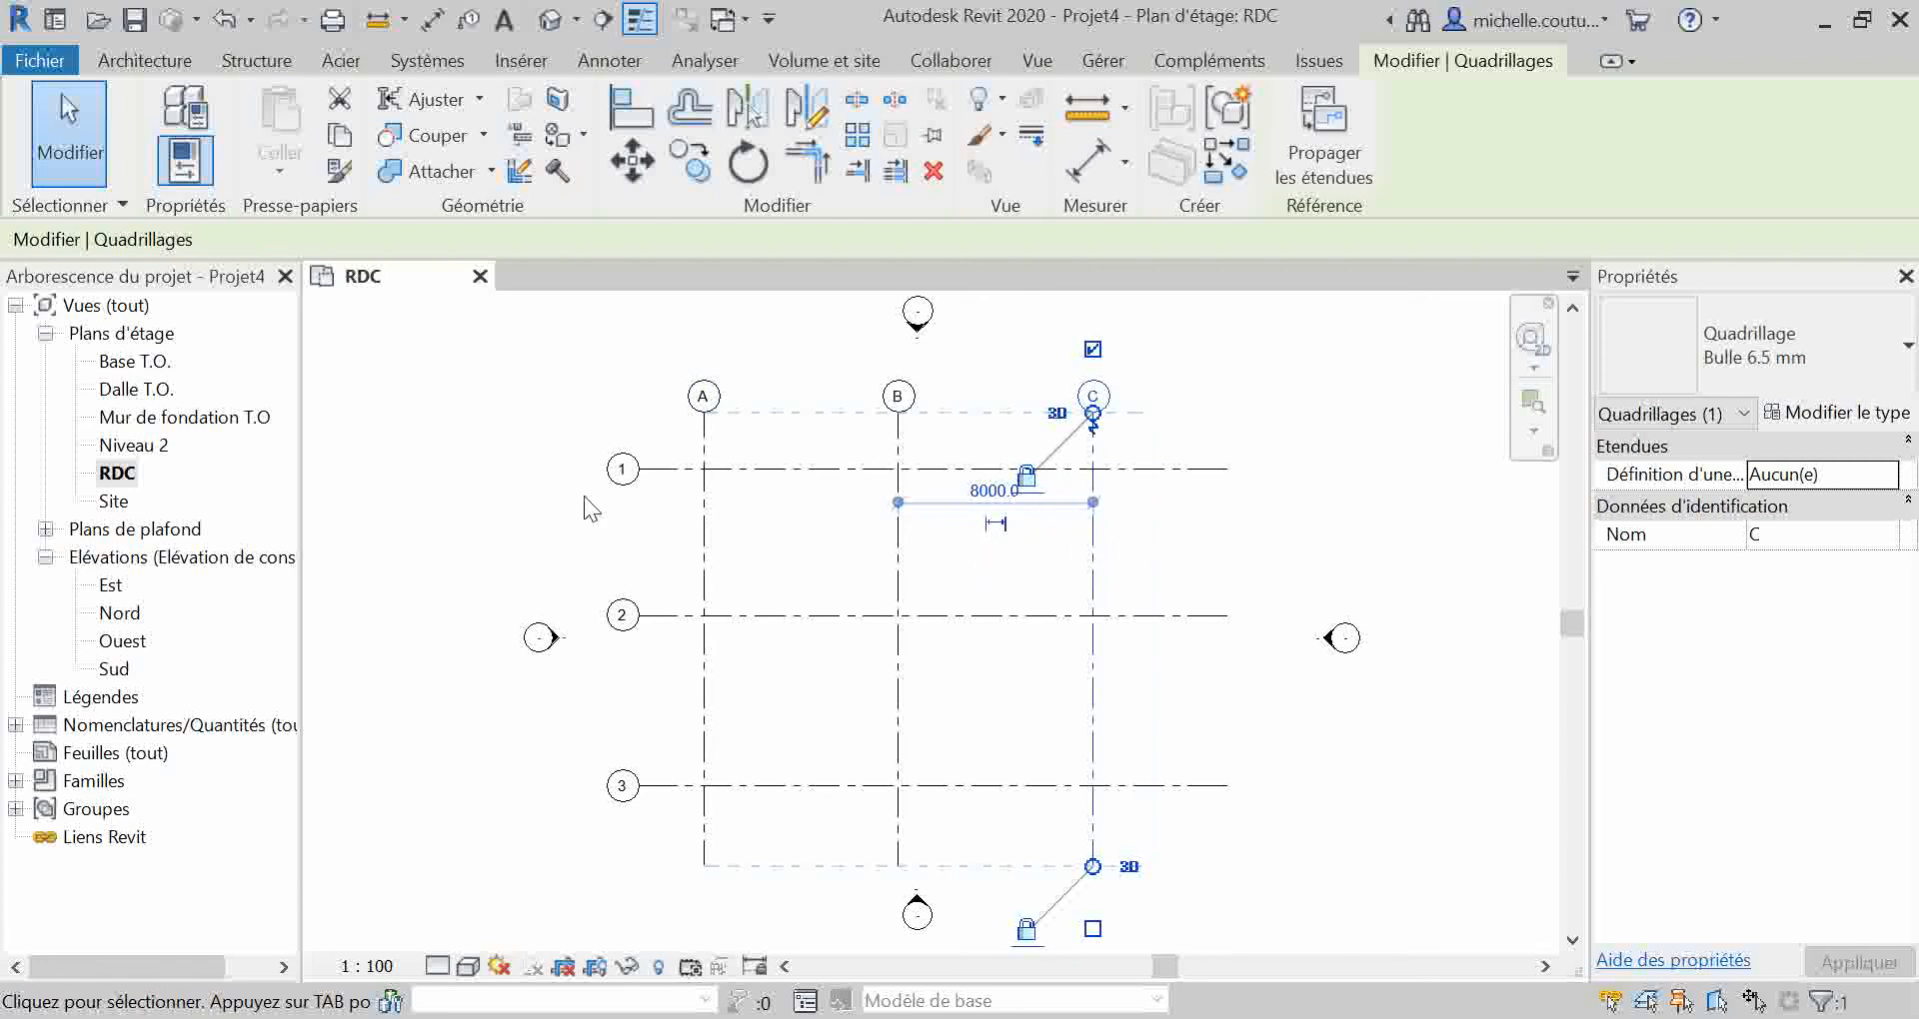
{"action": "left_click", "coordinate": [1167, 544]}
Step: Check the temporary dimensions by activating them for grid lines A, B and C selected together, and again for only A and B
{"action": "left_click_drag", "start_coordinate": [1154, 517], "coordinate": [651, 550]}
{"action": "left_click", "coordinate": [345, 238]}
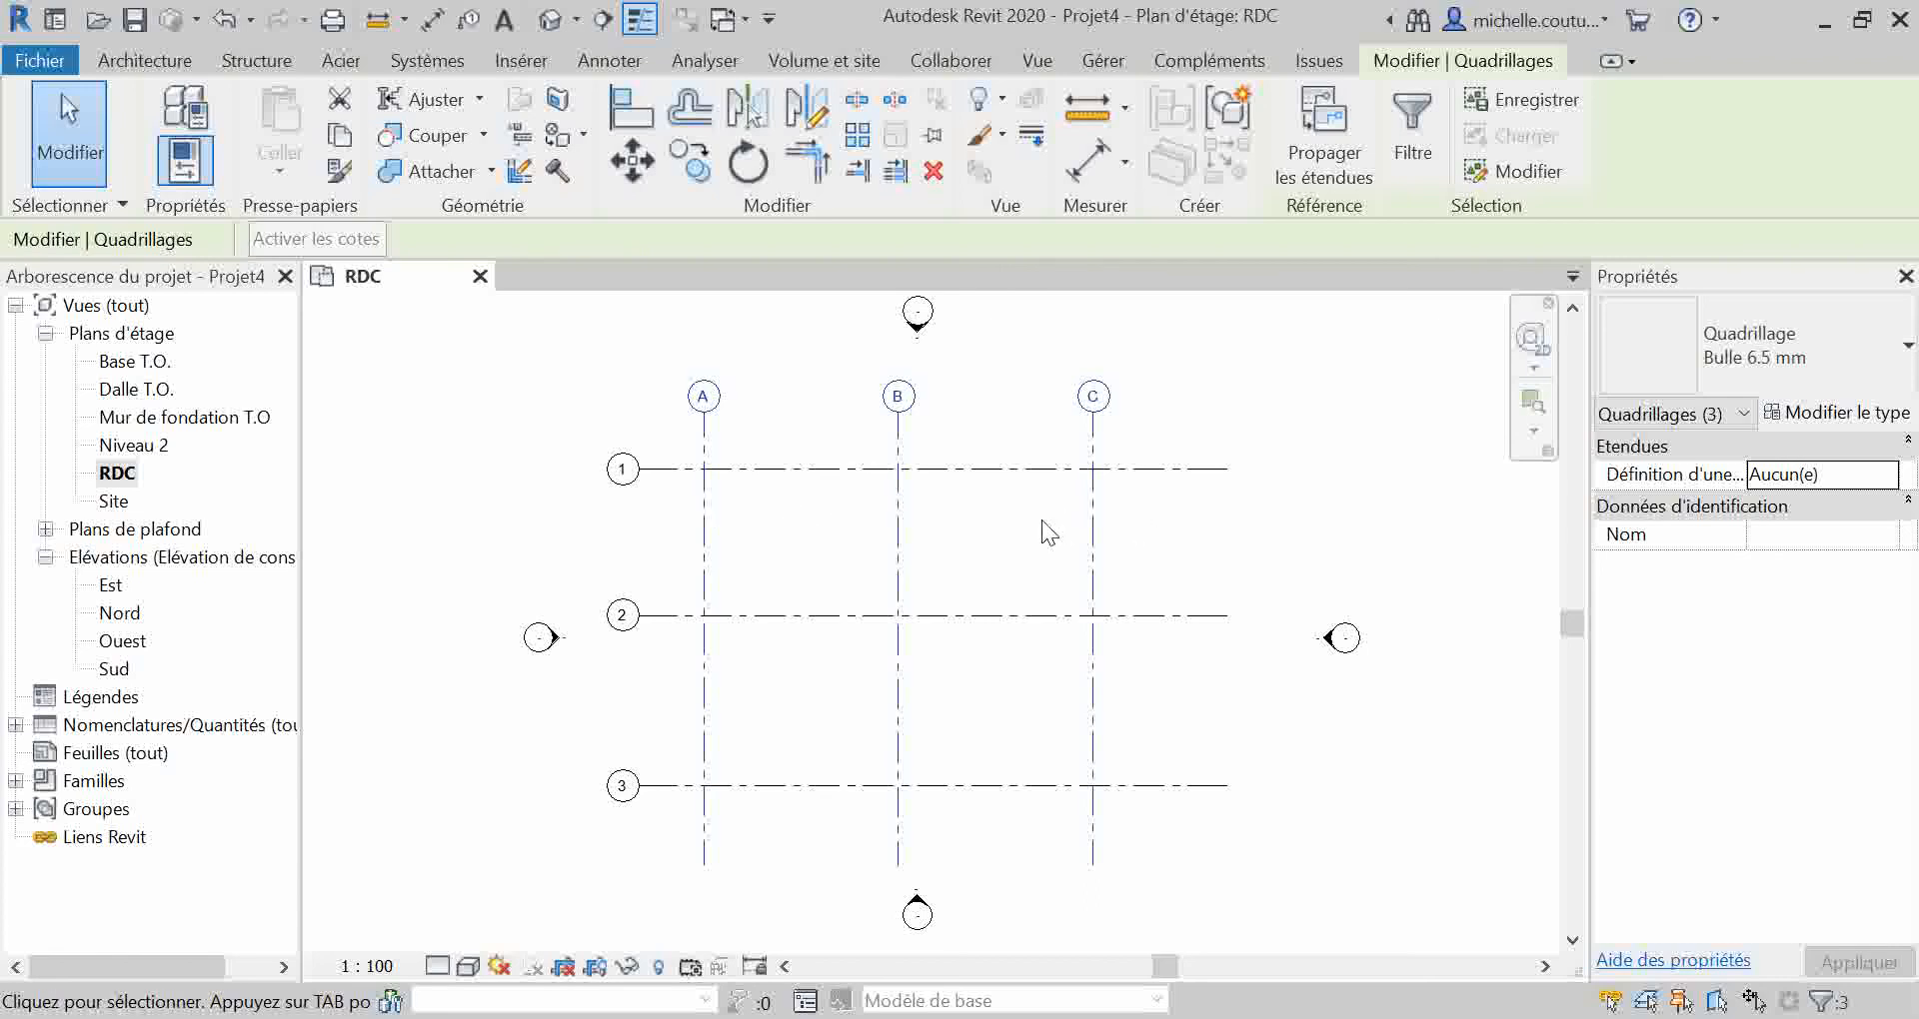
{"action": "left_click", "coordinate": [994, 532]}
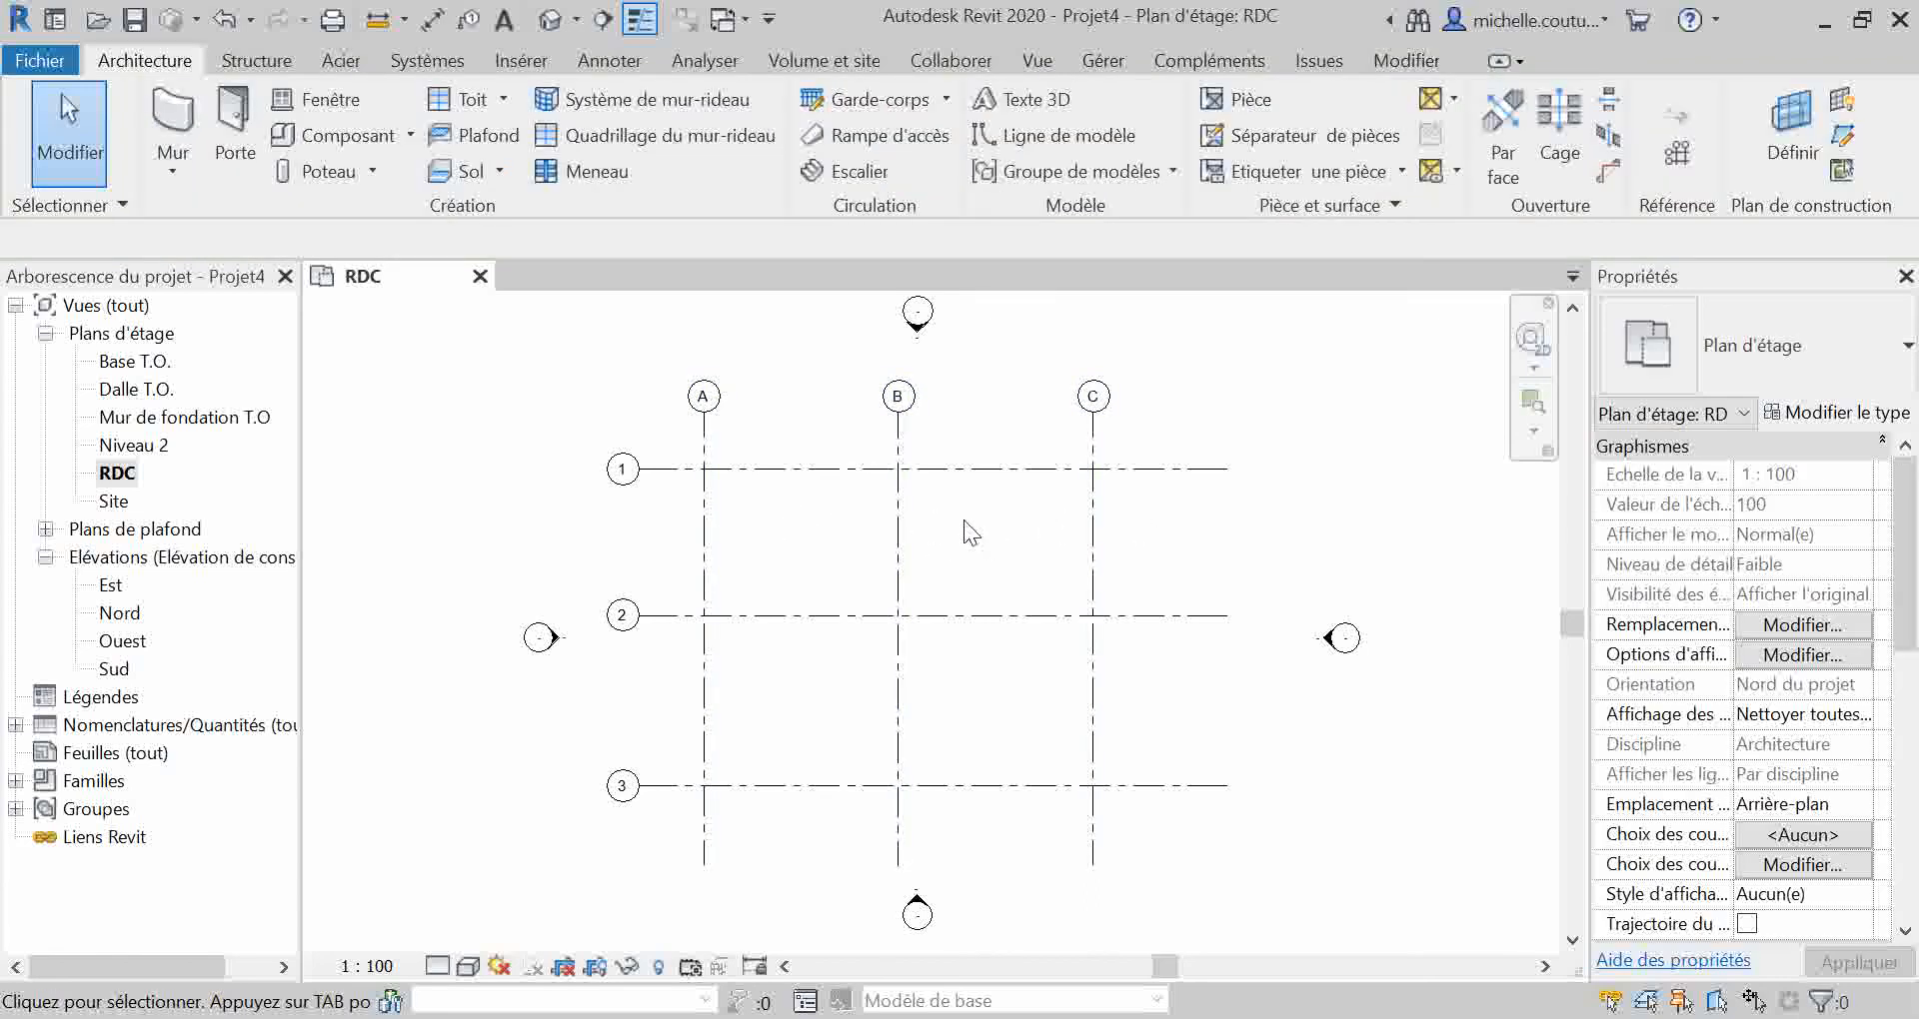
{"action": "left_click_drag", "start_coordinate": [949, 513], "coordinate": [685, 570]}
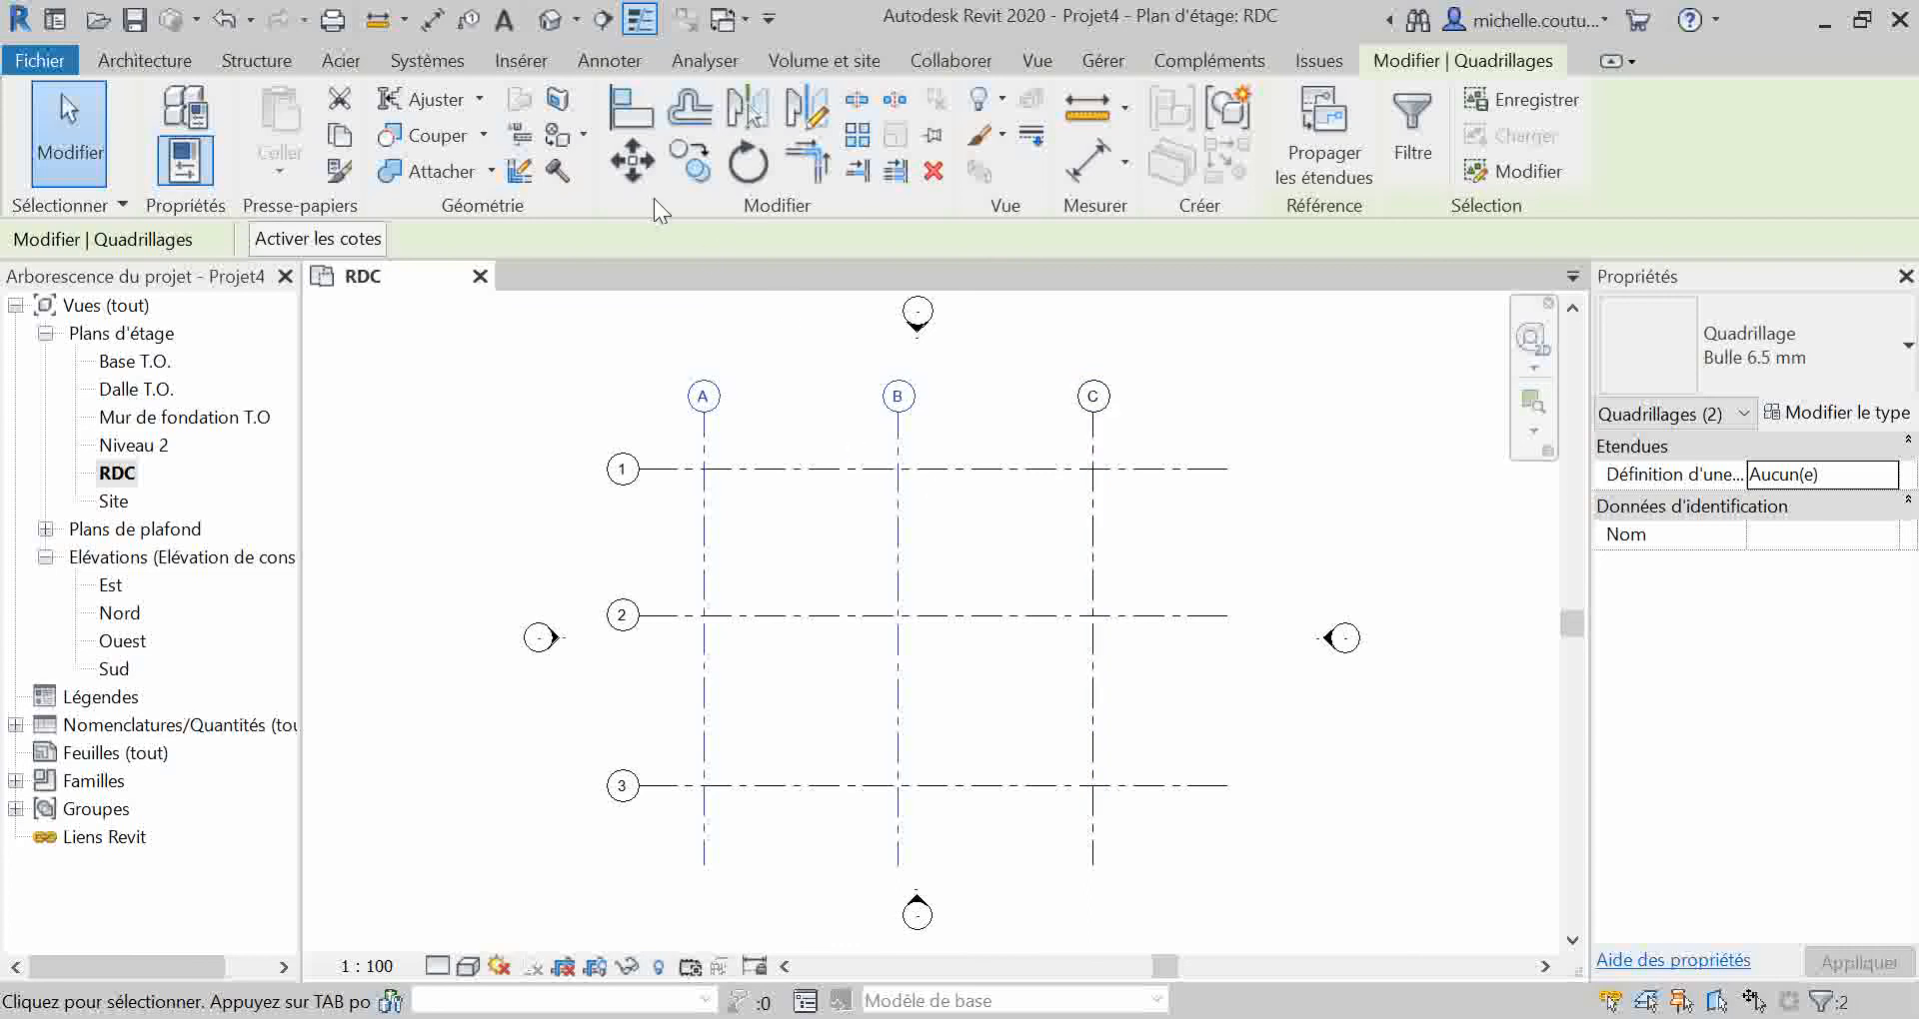
{"action": "left_click", "coordinate": [319, 239]}
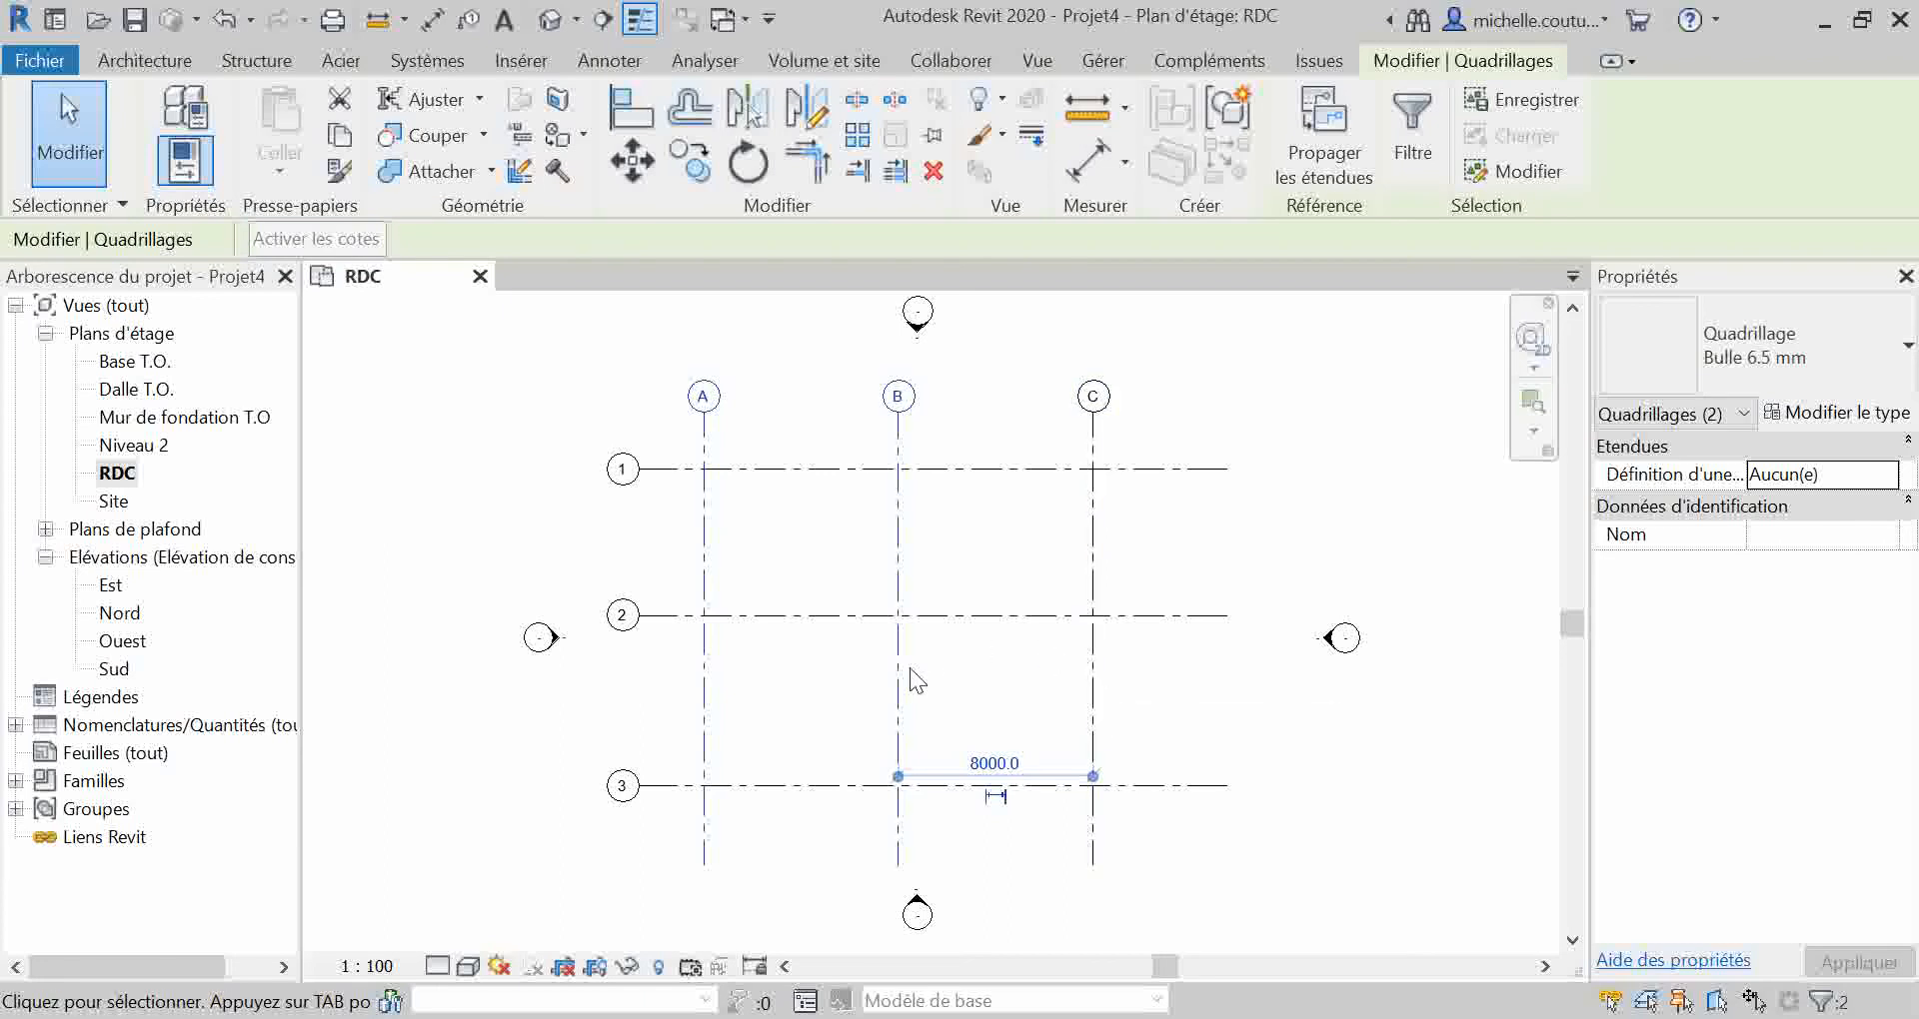
{"action": "left_click", "coordinate": [832, 703]}
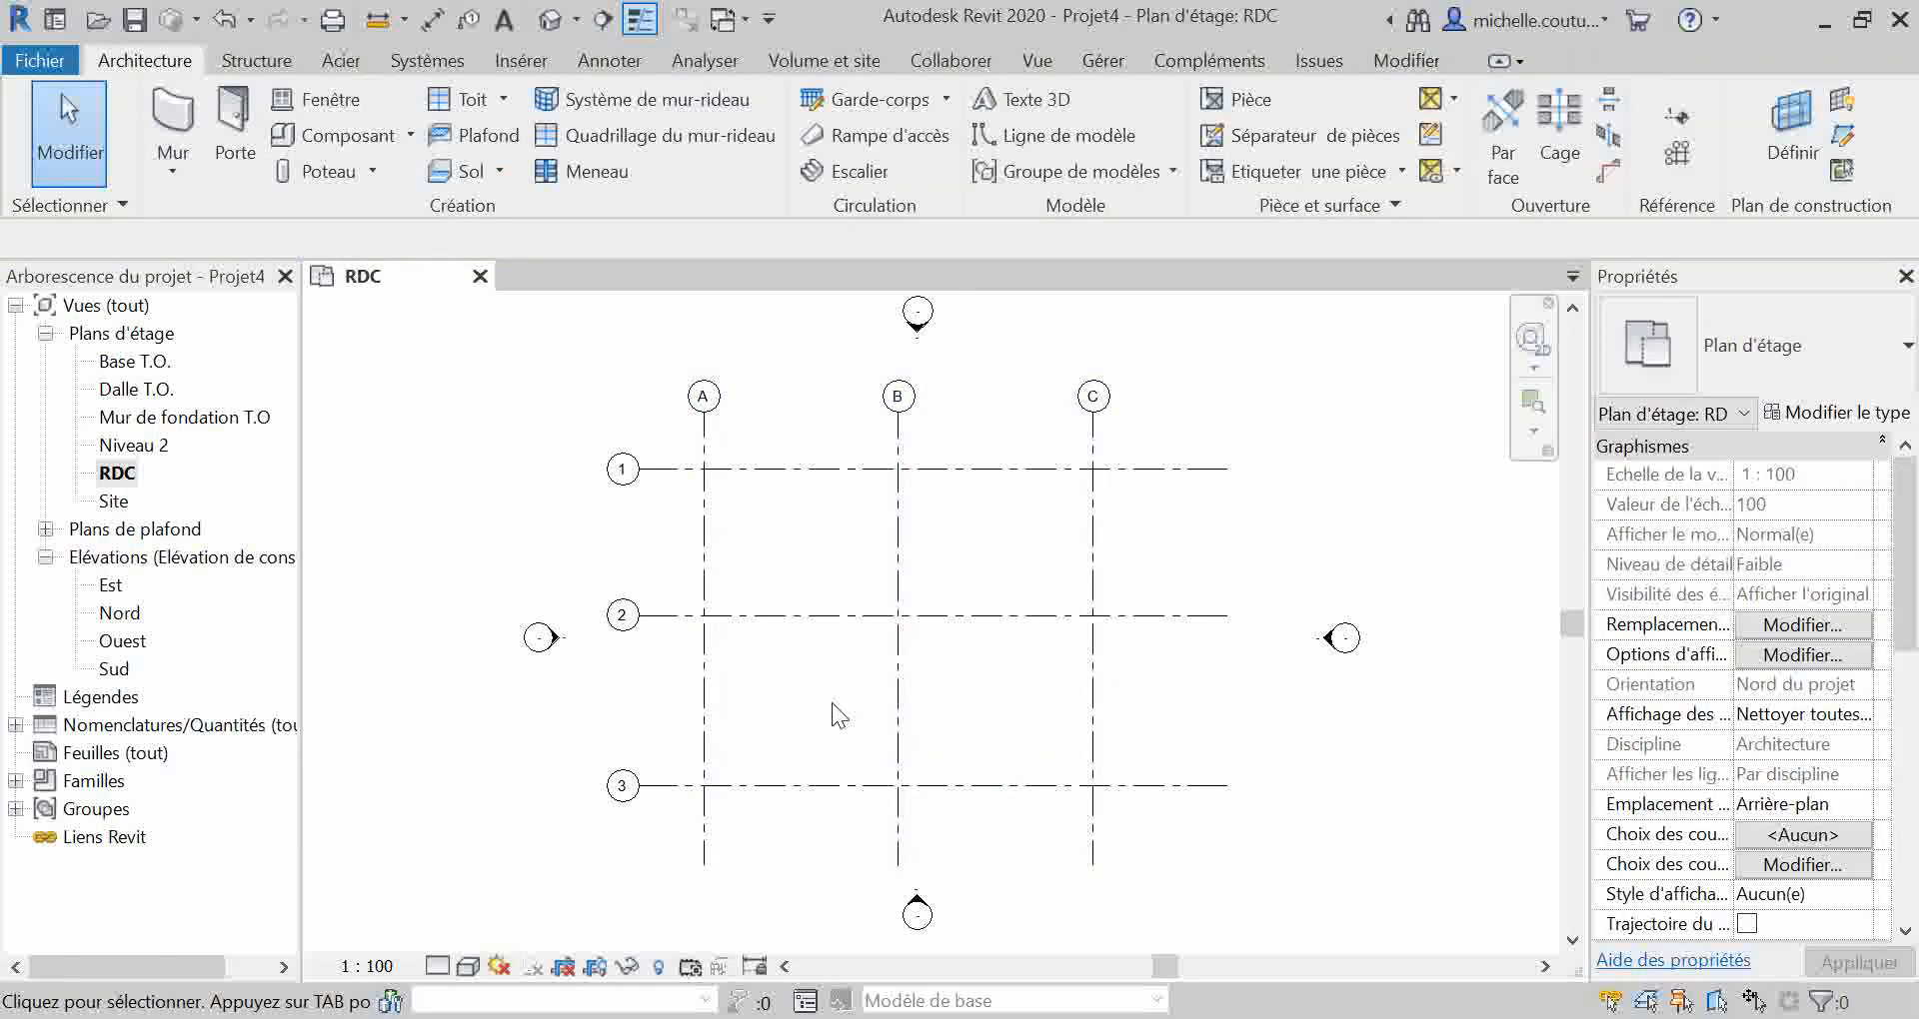